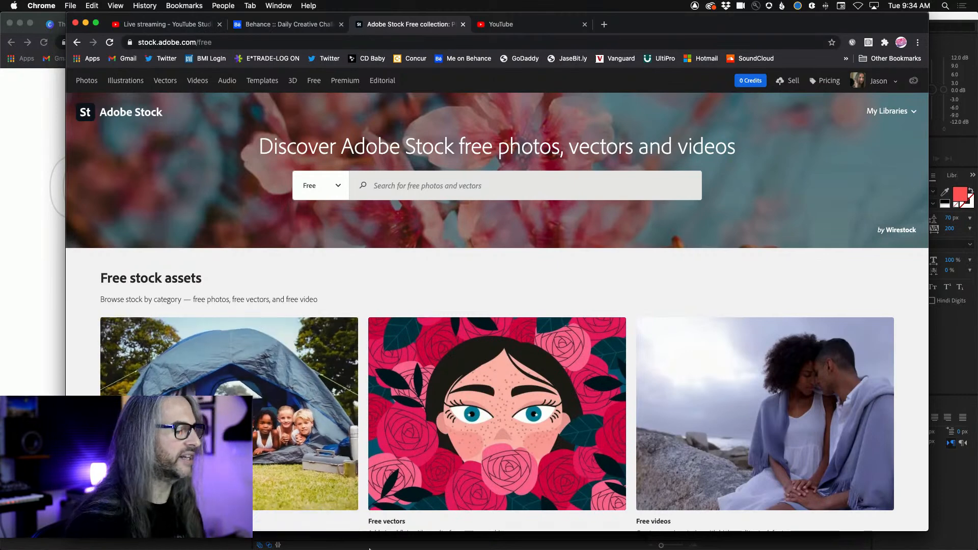
Switch to Safari and check the live stream's chat in YouTube Studio
mouse_move(369, 548)
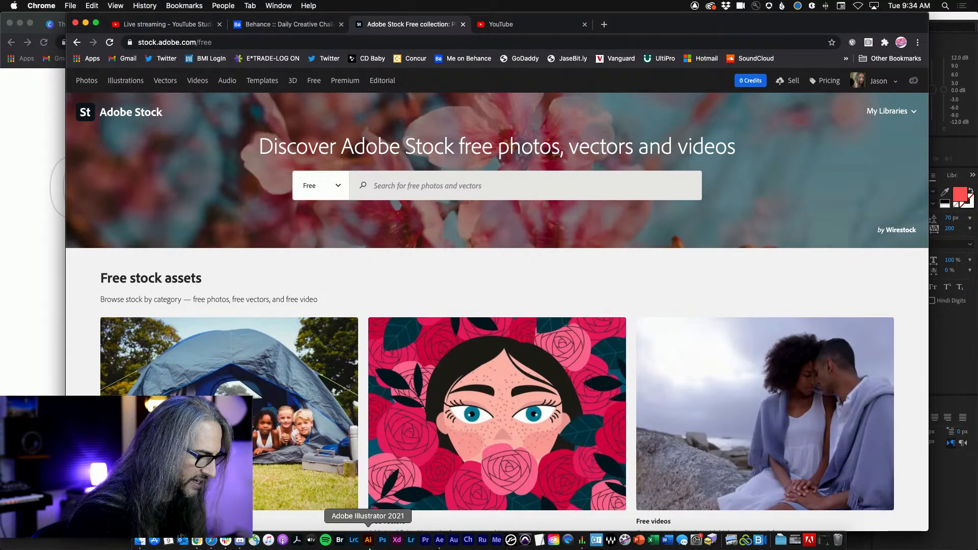
click(210, 541)
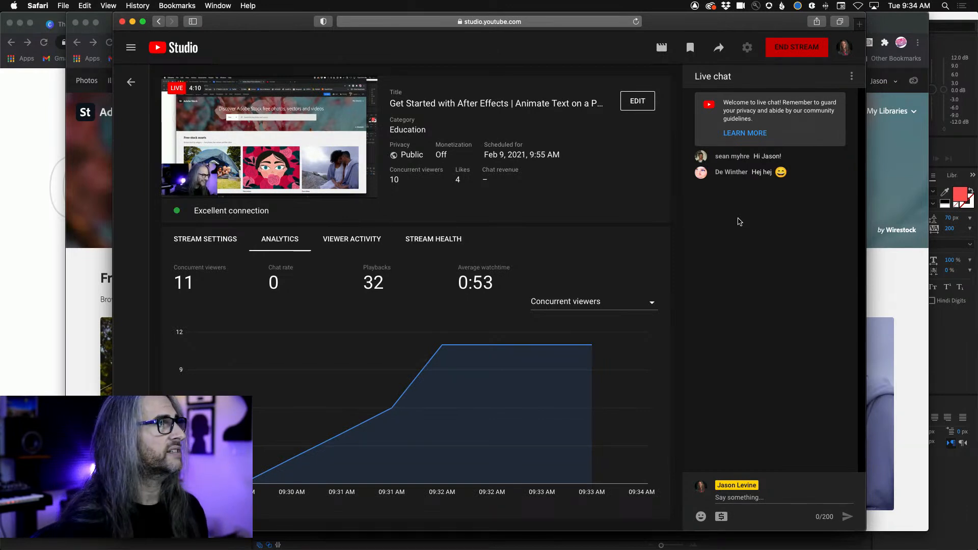
Switch to After Effects and create a new project
mouse_move(204, 540)
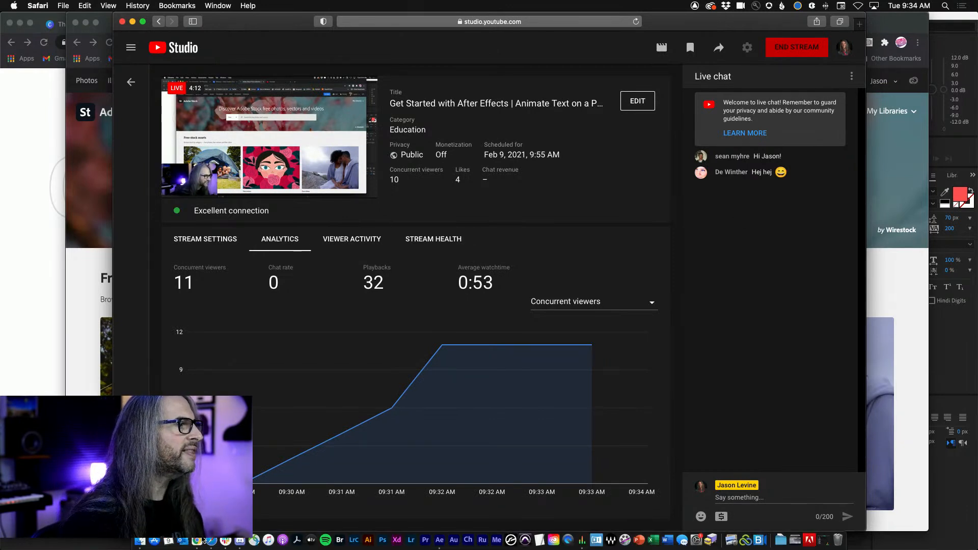
click(440, 541)
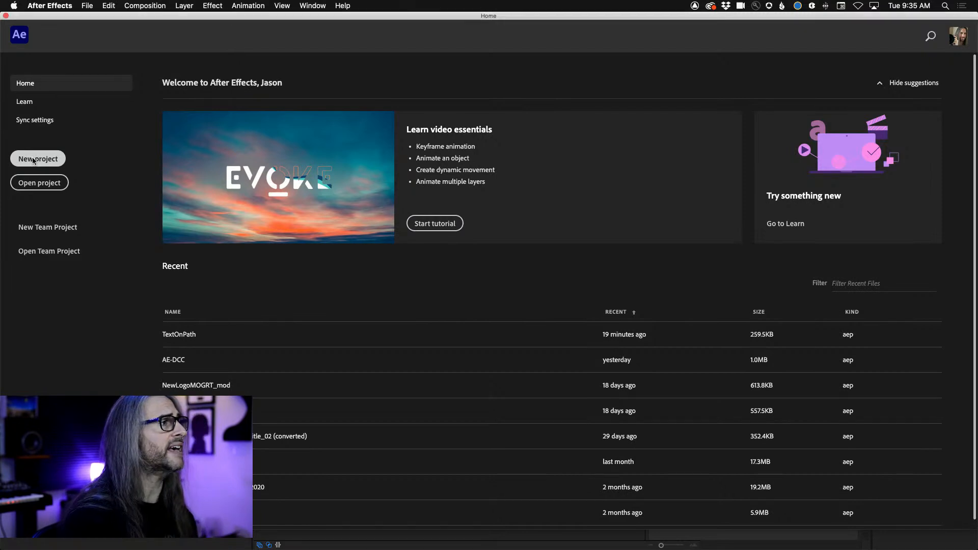
click(34, 161)
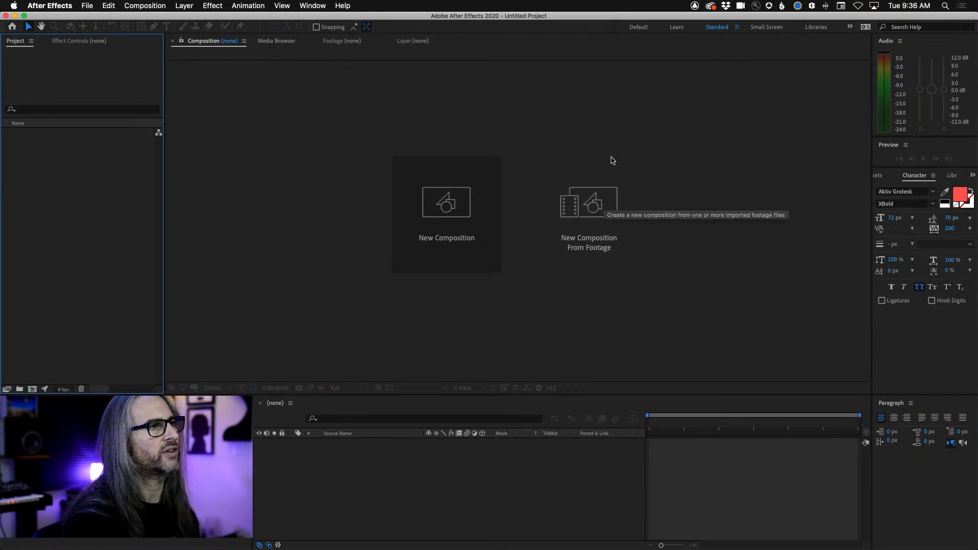
Preview both AdobeStock clips in the 2 Tuesday, Feb 9 folder and create a new composition from the AdobeStock_20619811.mov footage
click(594, 205)
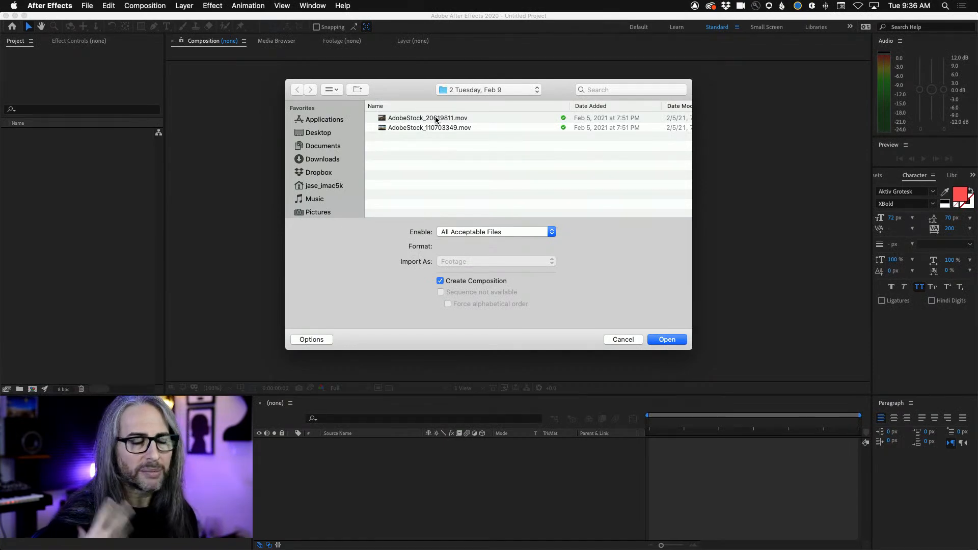
click(435, 118)
key(space)
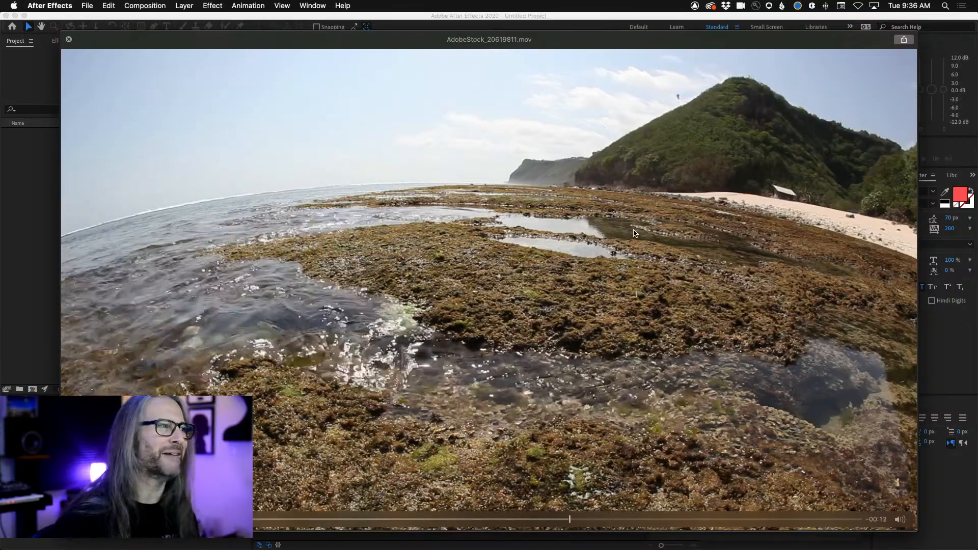
key(space)
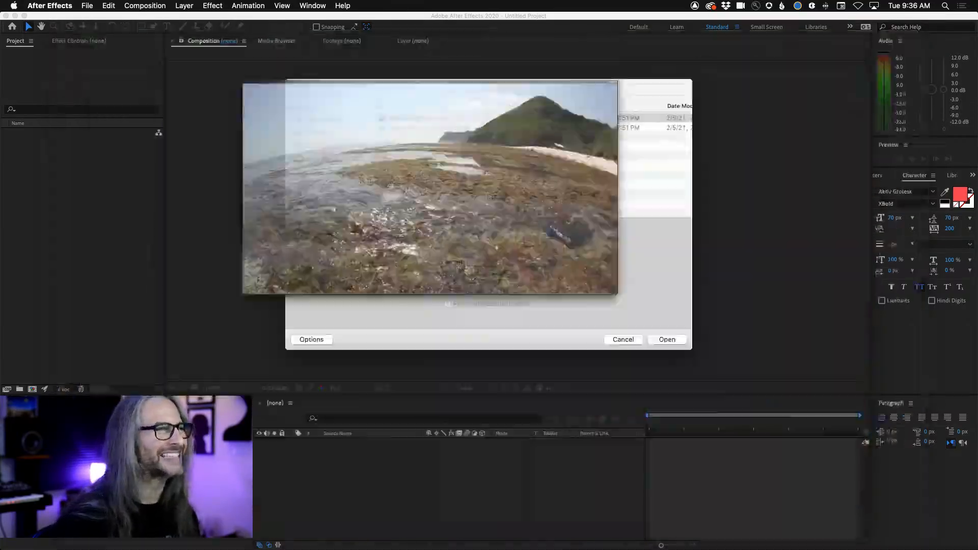
click(424, 128)
key(space)
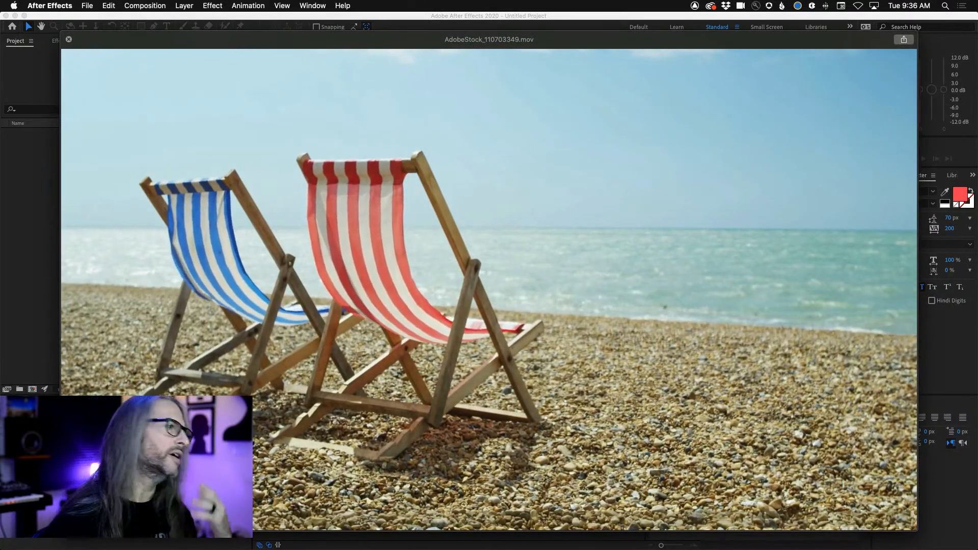
key(space)
click(407, 118)
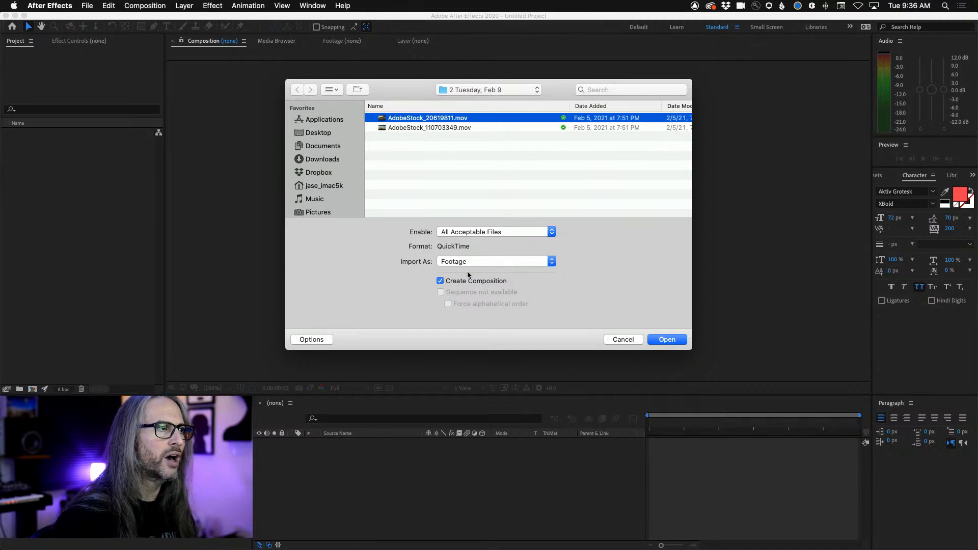
click(667, 339)
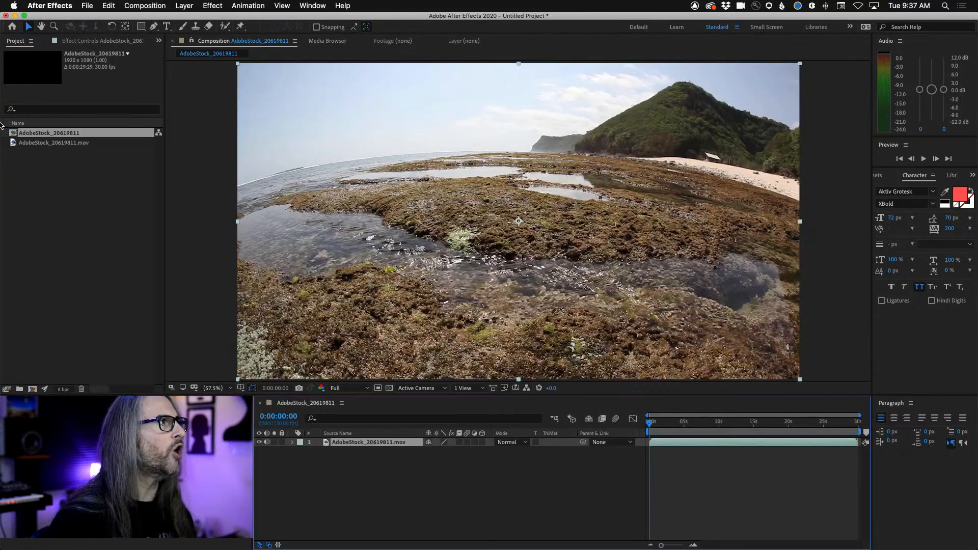
Examine the imported AdobeStock_20619811.mov clip and the composition made from it in the project and timeline
click(51, 174)
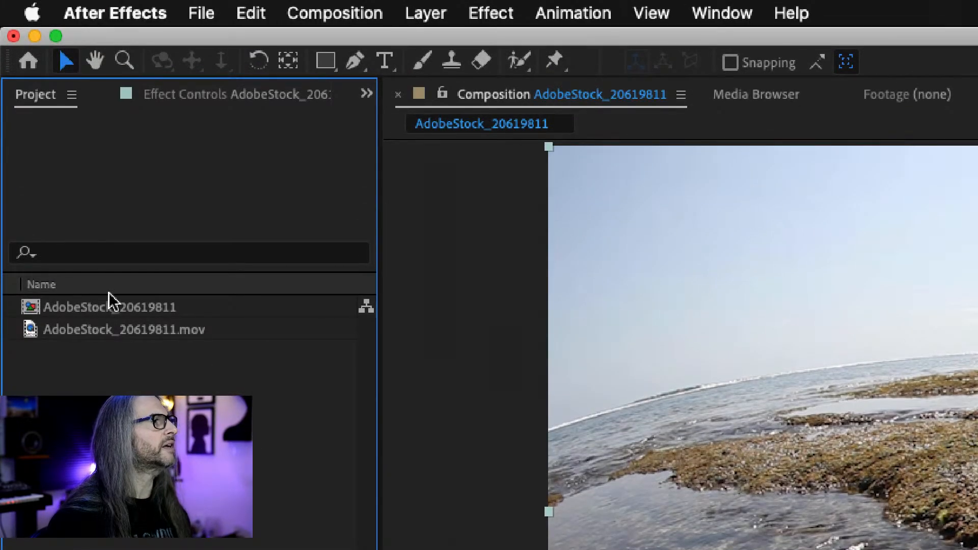
click(53, 142)
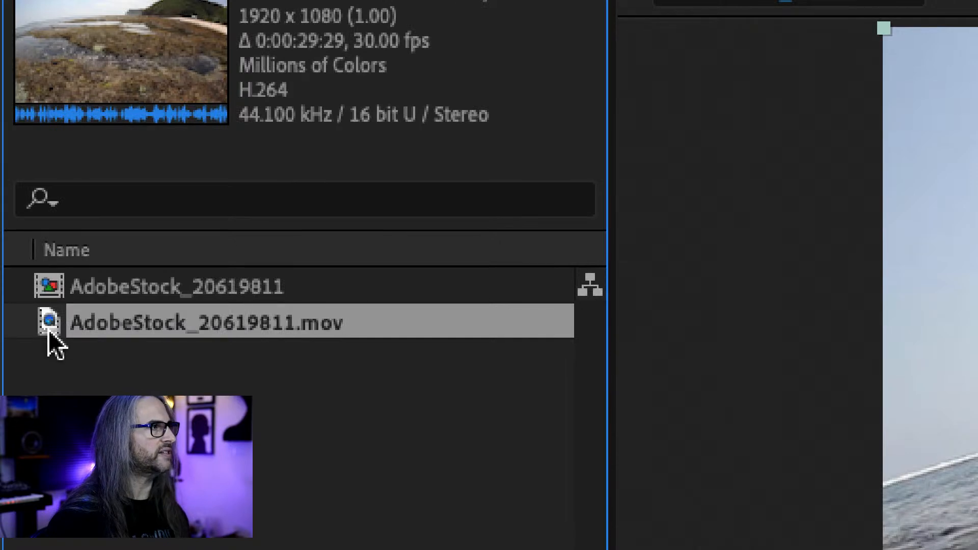
click(61, 291)
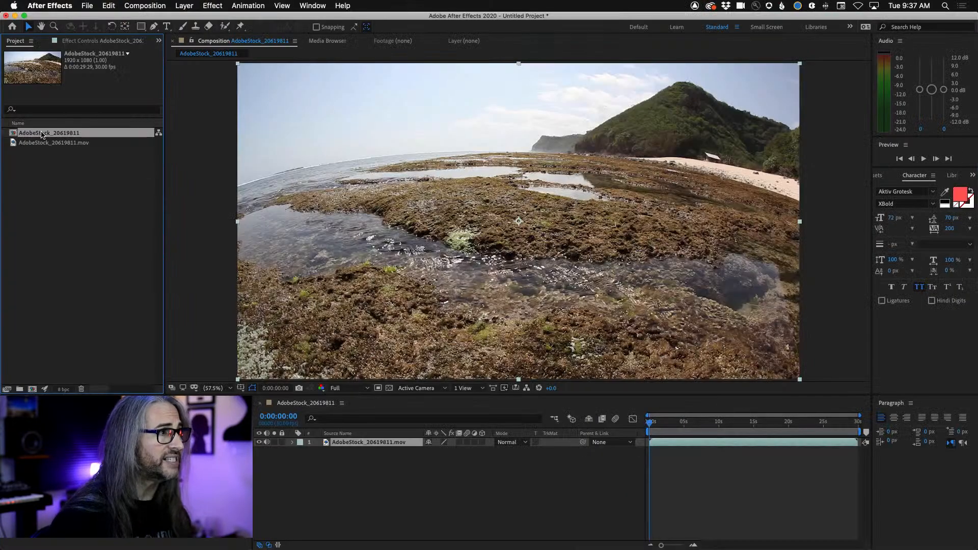
click(303, 406)
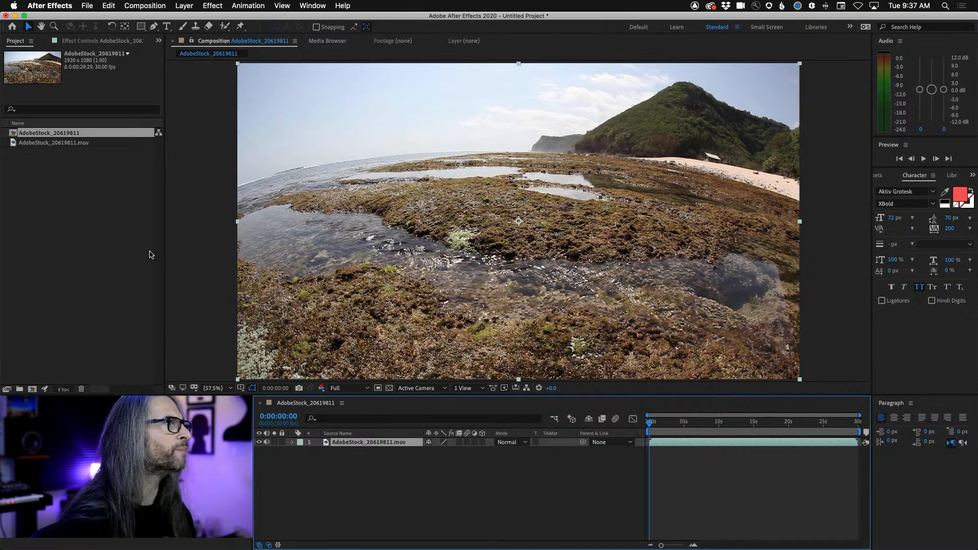
Start a new composition named Text On Path using the HDTV 1080 24 preset
click(93, 225)
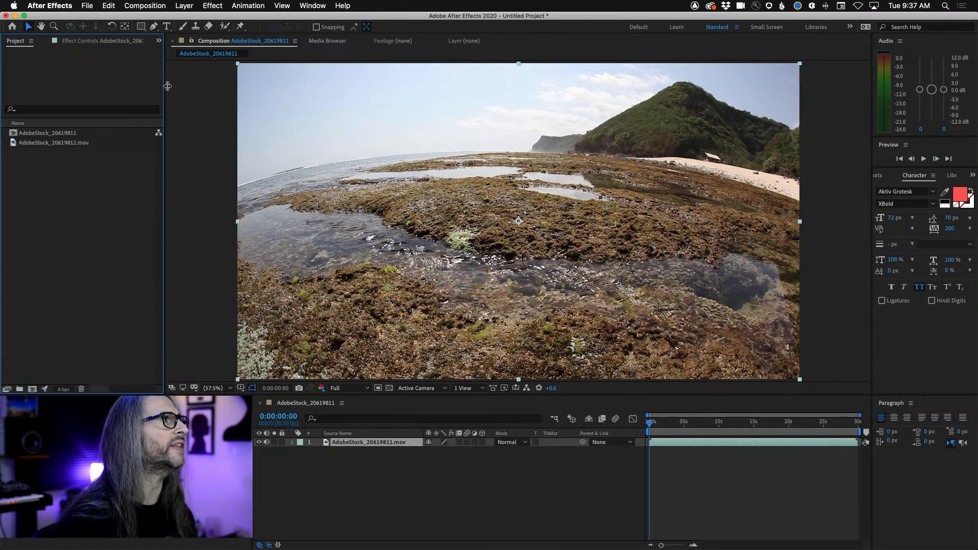
click(145, 4)
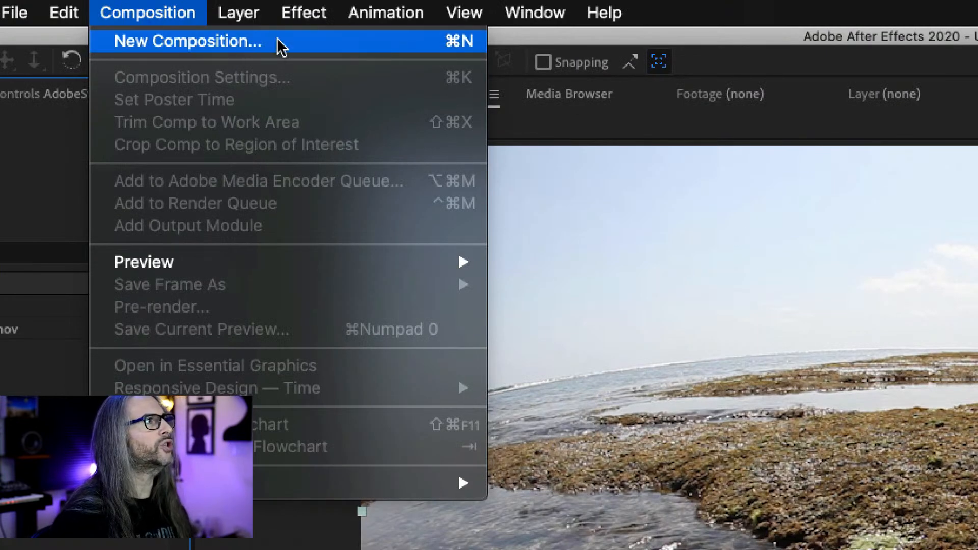
click(292, 42)
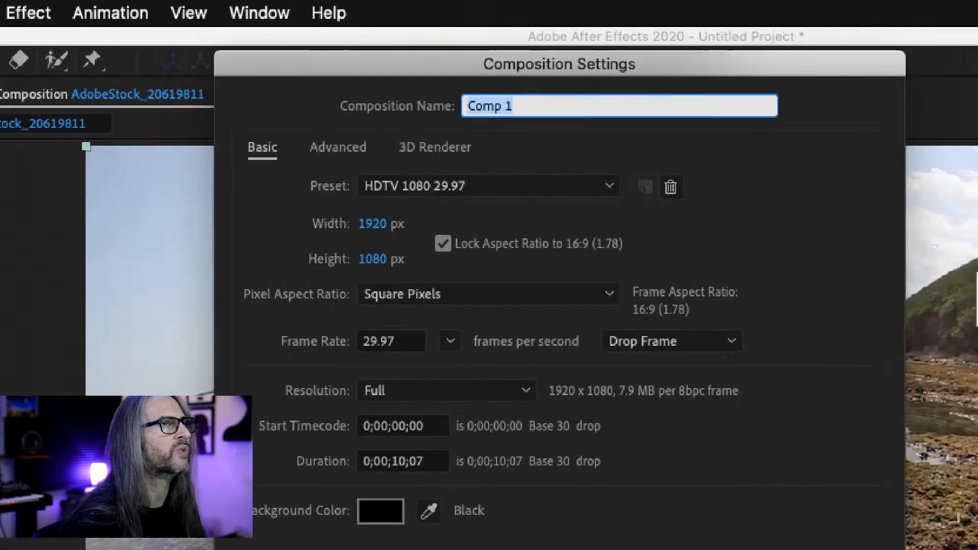
text(Text On Path)
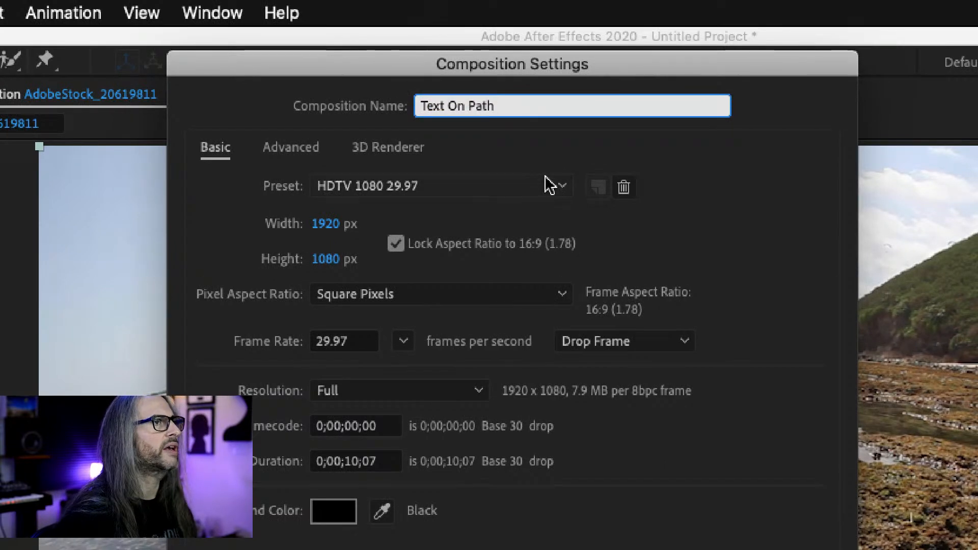
click(561, 189)
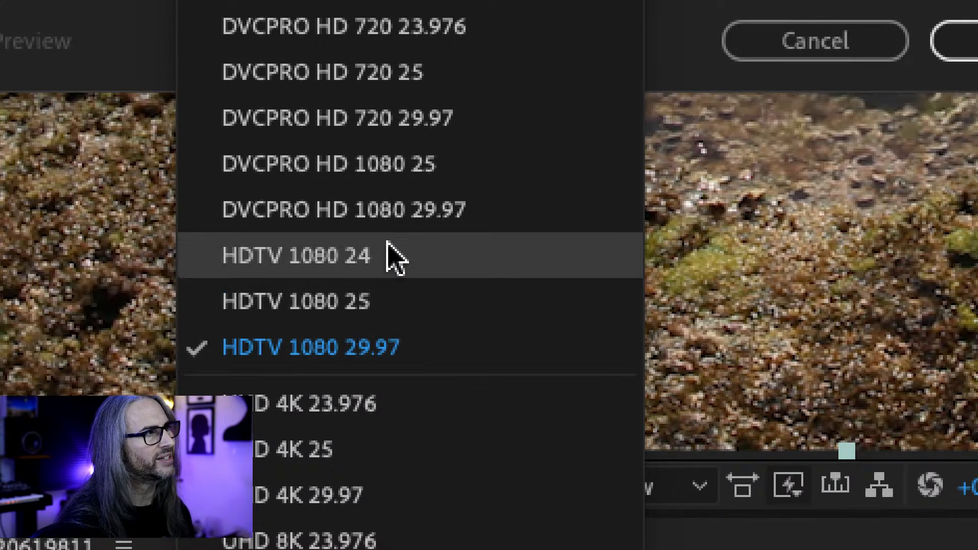
click(352, 256)
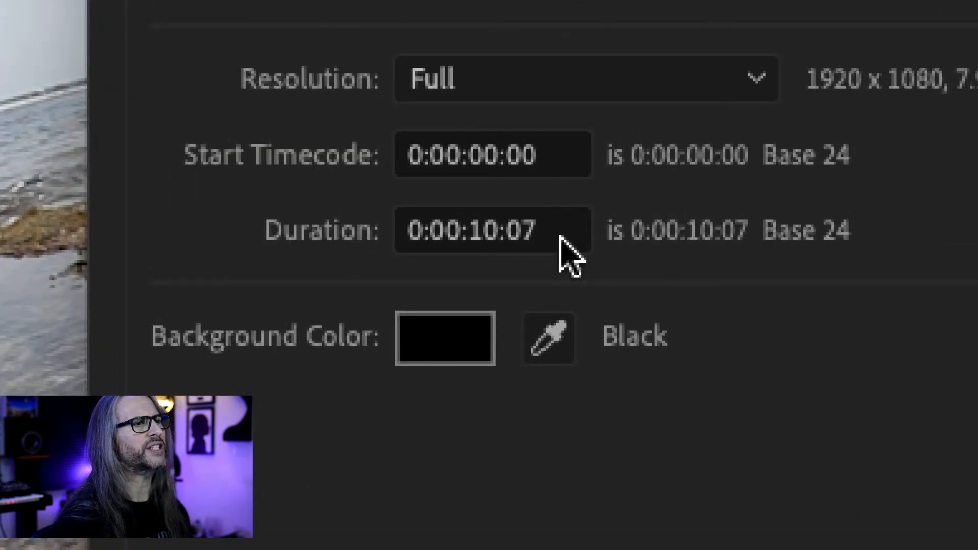
Set the new composition's duration to 0:00:06:00 and create it
click(498, 229)
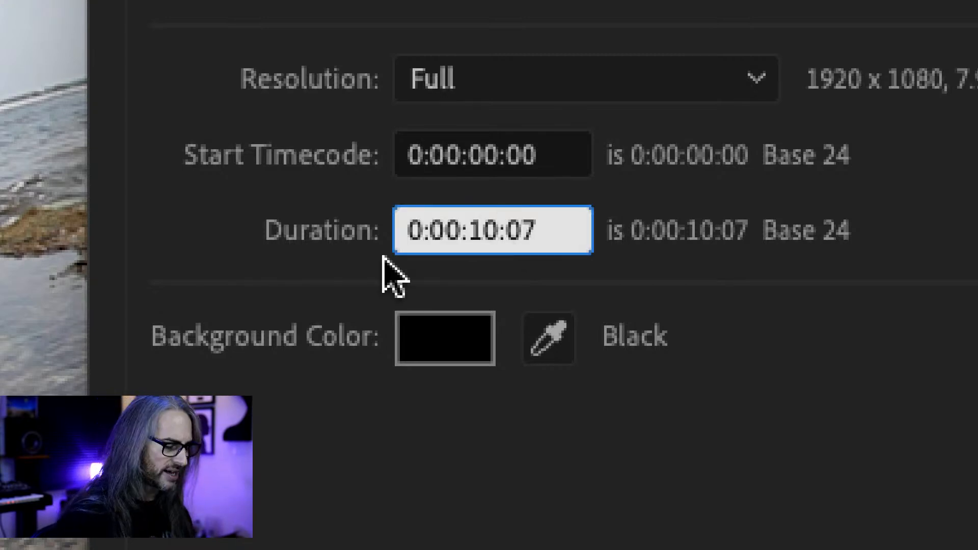
key(BackSpace)
key(BackSpace)
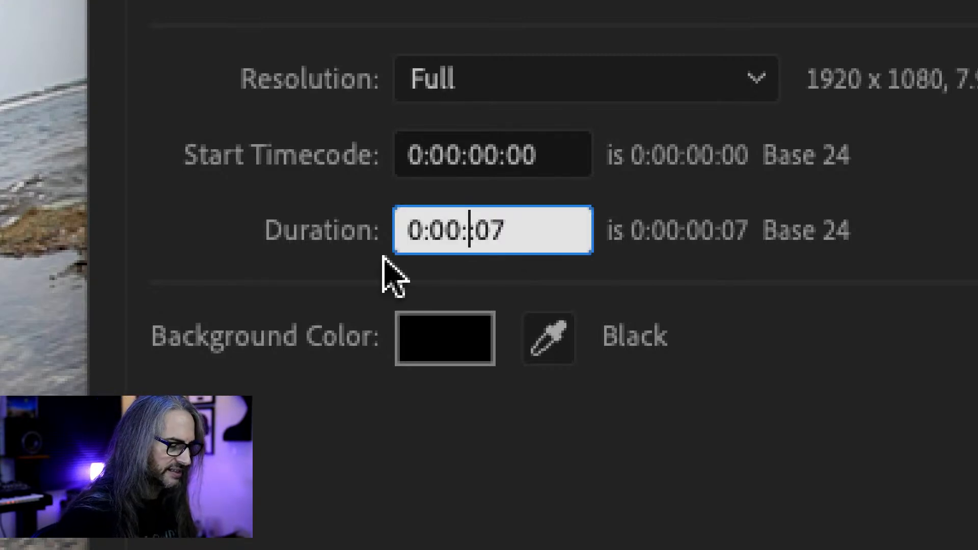
text(06)
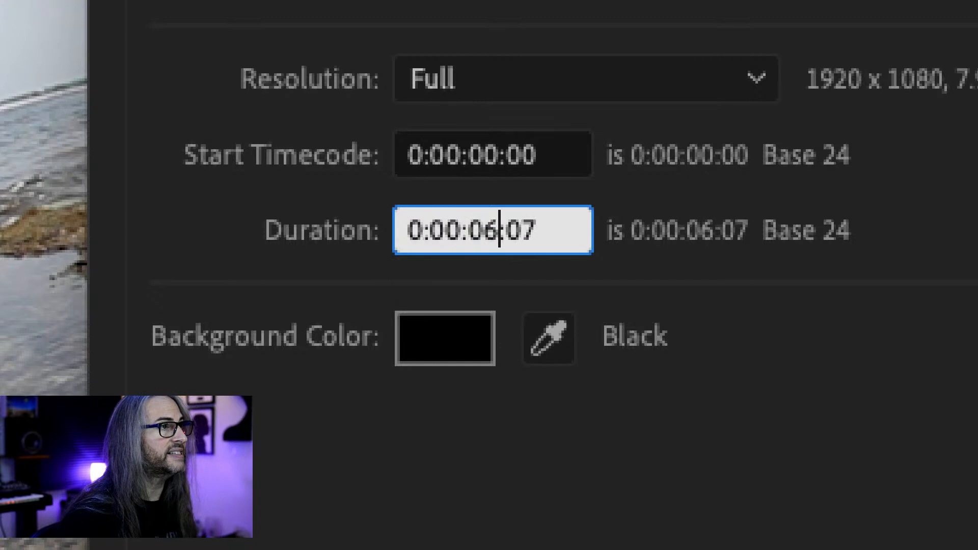
click(552, 231)
click(704, 259)
click(500, 233)
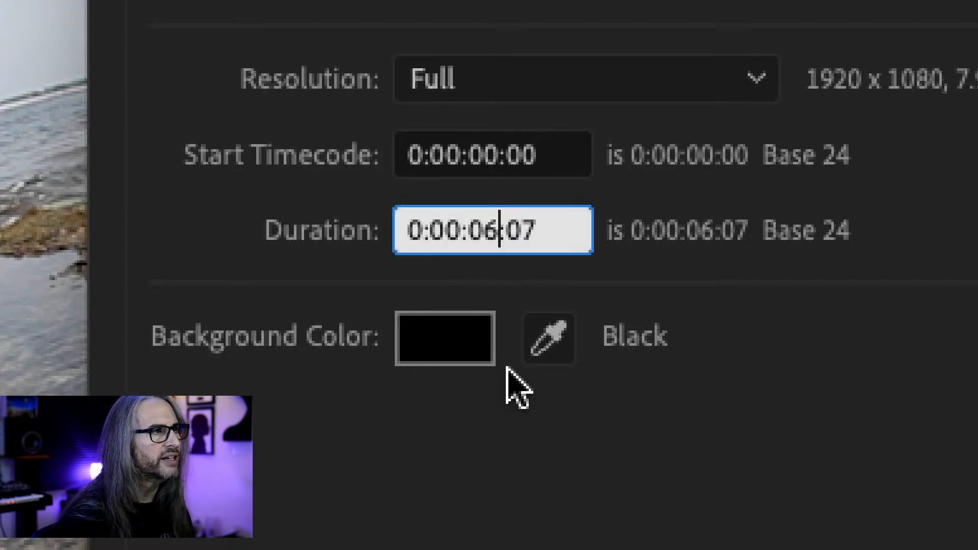
click(534, 237)
key(BackSpace)
text(0)
click(638, 279)
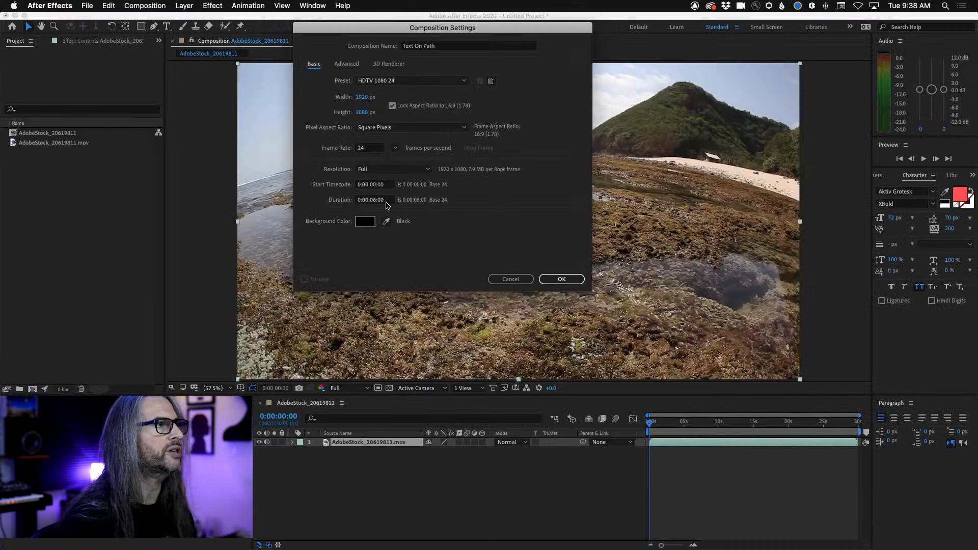
click(554, 281)
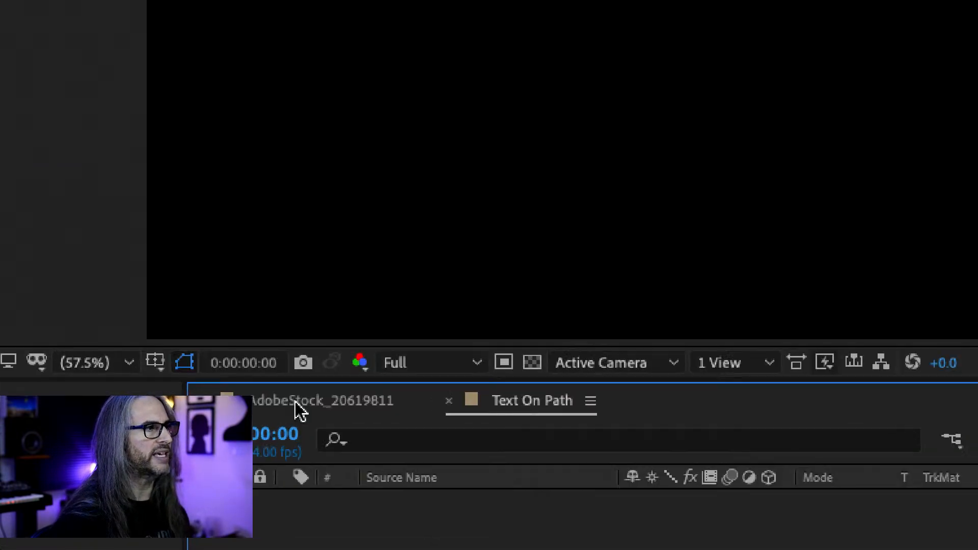
Add a full-size 1920 × 1080 solid layer in medium orange to the Text On Path composition
click(311, 404)
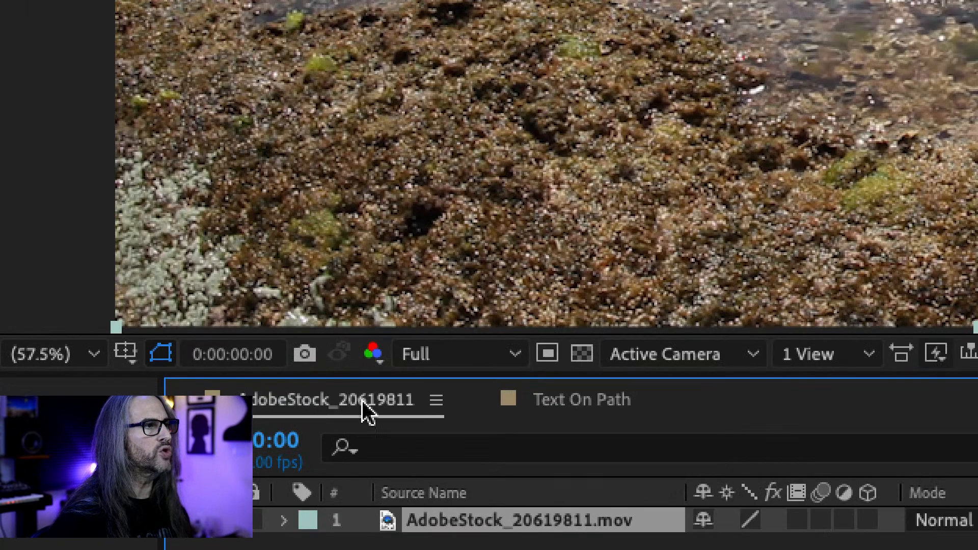
click(575, 402)
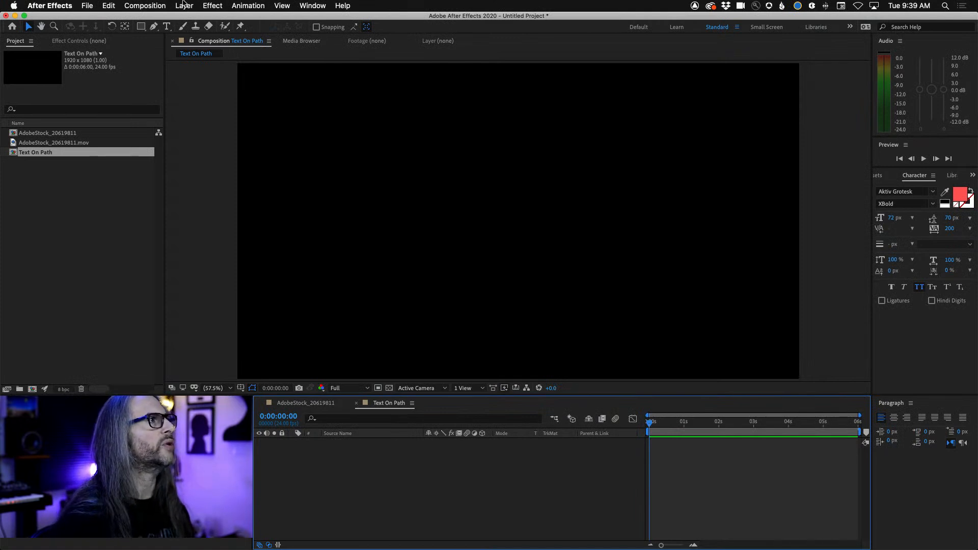
click(184, 6)
mouse_move(196, 19)
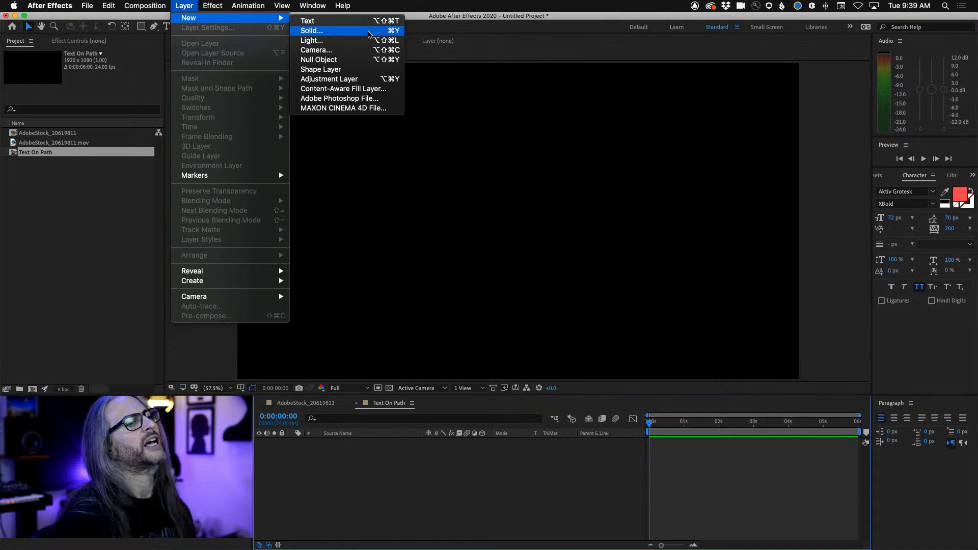
click(369, 32)
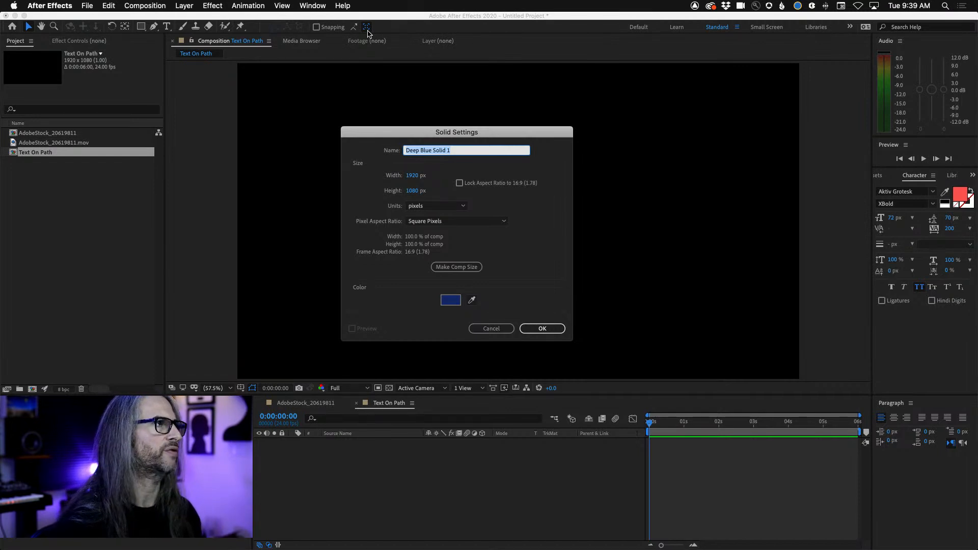
click(450, 301)
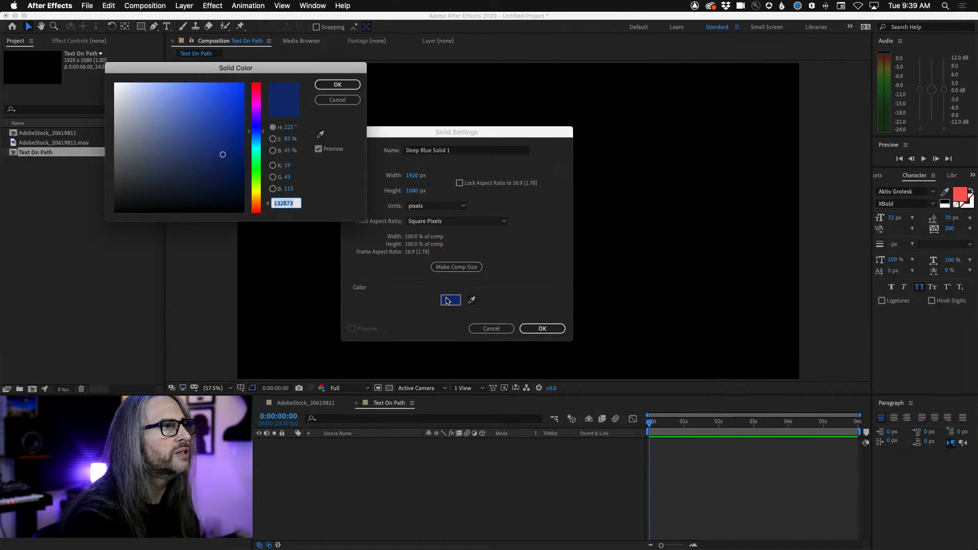
drag(255, 197, 255, 203)
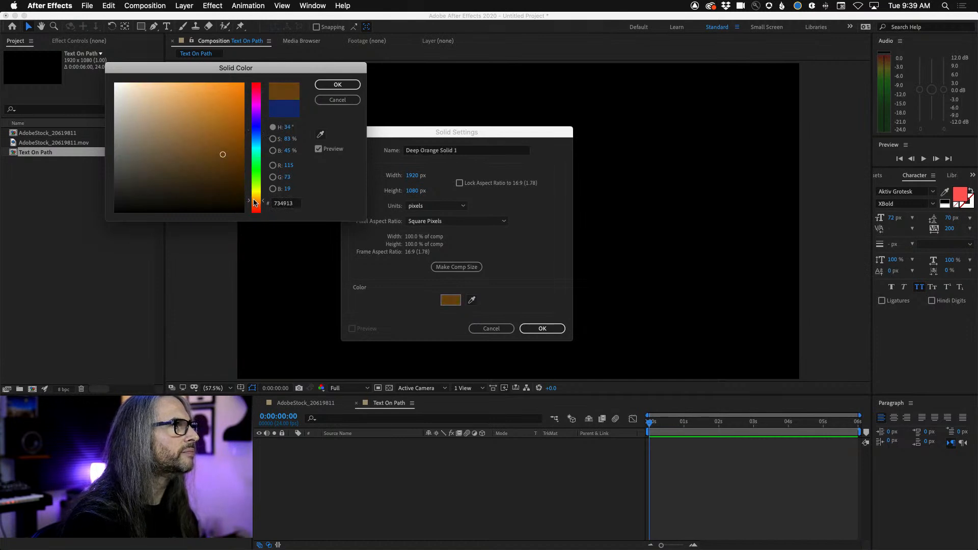
mouse_move(224, 154)
mouse_down()
mouse_move(187, 82)
mouse_move(218, 98)
mouse_up()
click(342, 85)
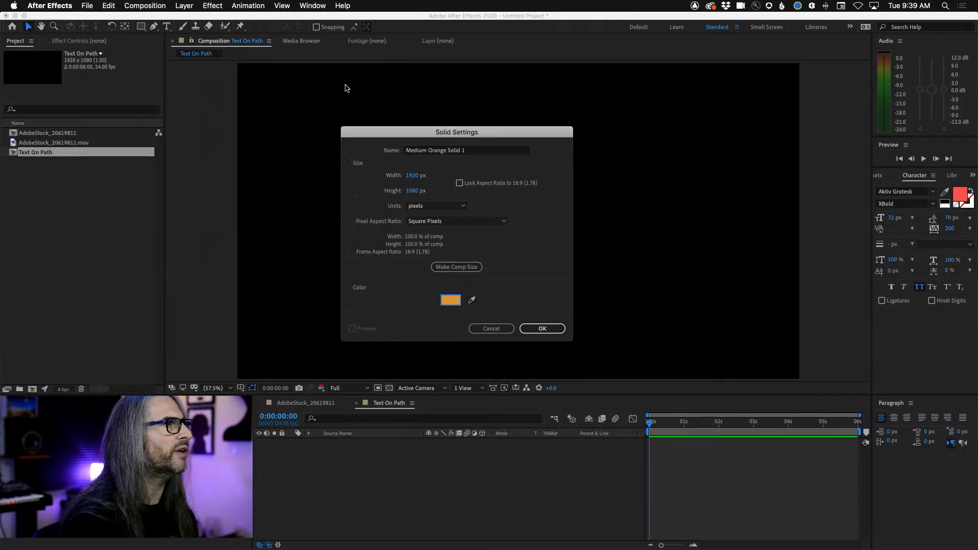
click(559, 330)
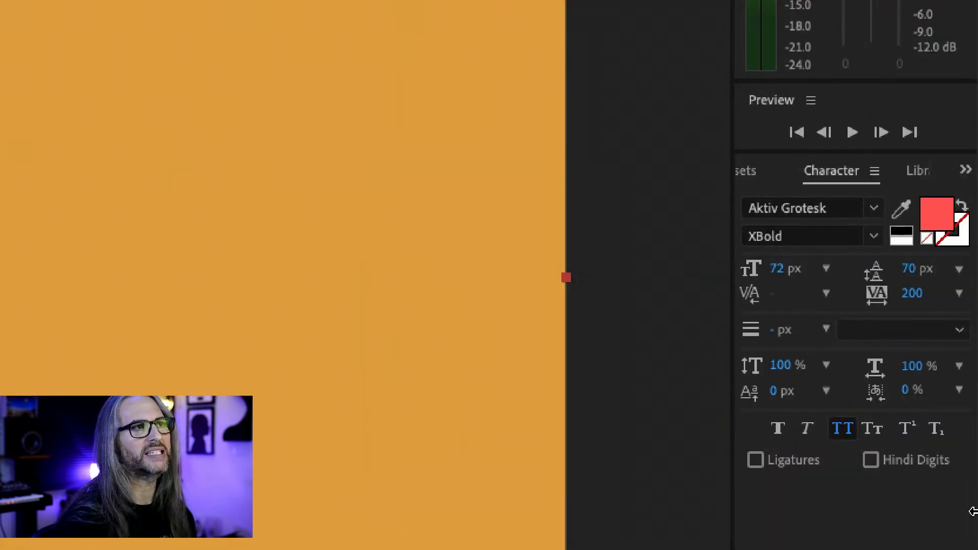
Browse the available typefaces and set the text font to Acumin Pro
click(847, 131)
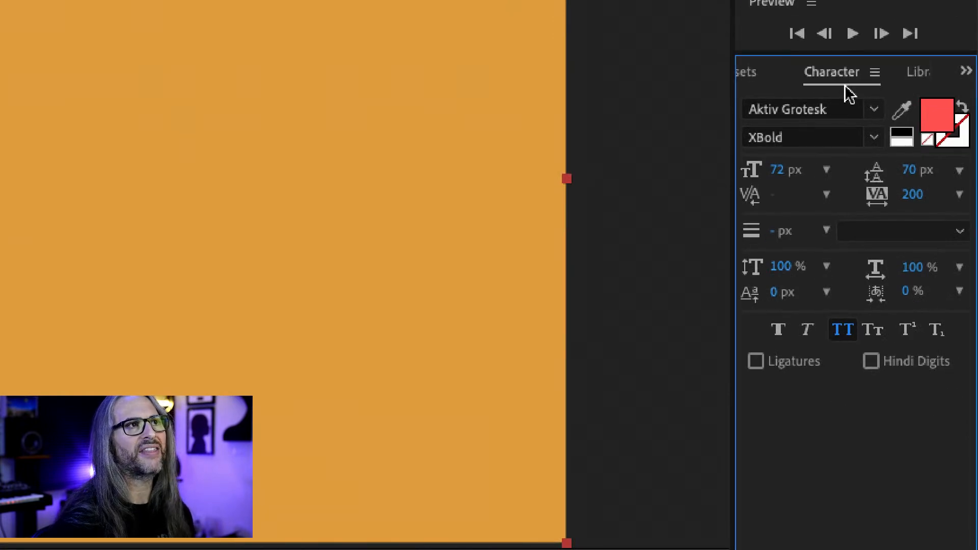
click(874, 110)
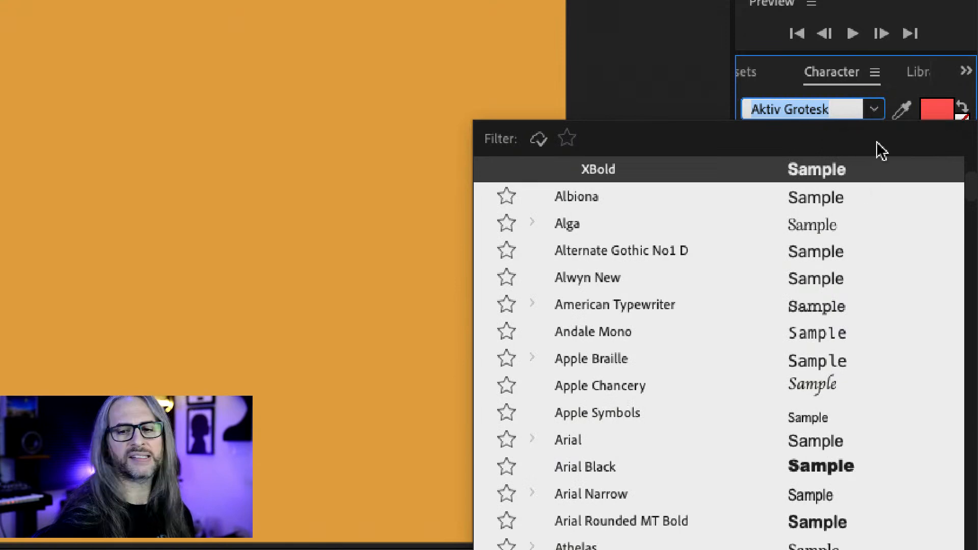
scroll(864, 274, down, 3)
scroll(866, 275, down, 5)
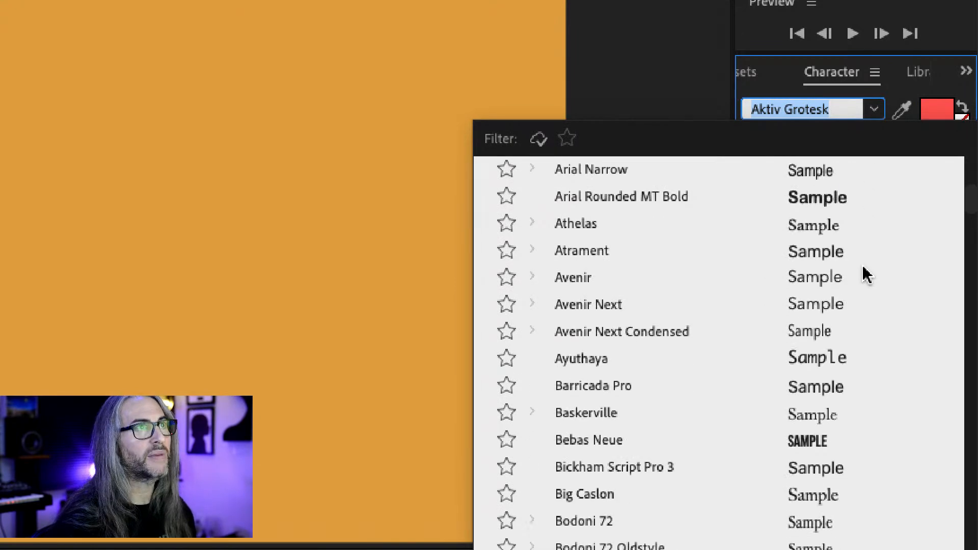
scroll(865, 275, down, 4)
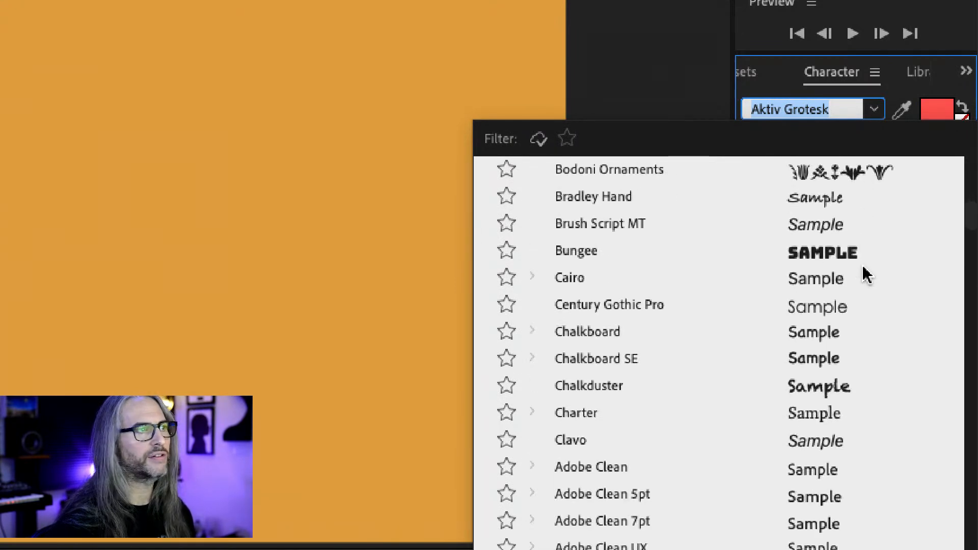
scroll(868, 275, up, 4)
scroll(867, 275, up, 12)
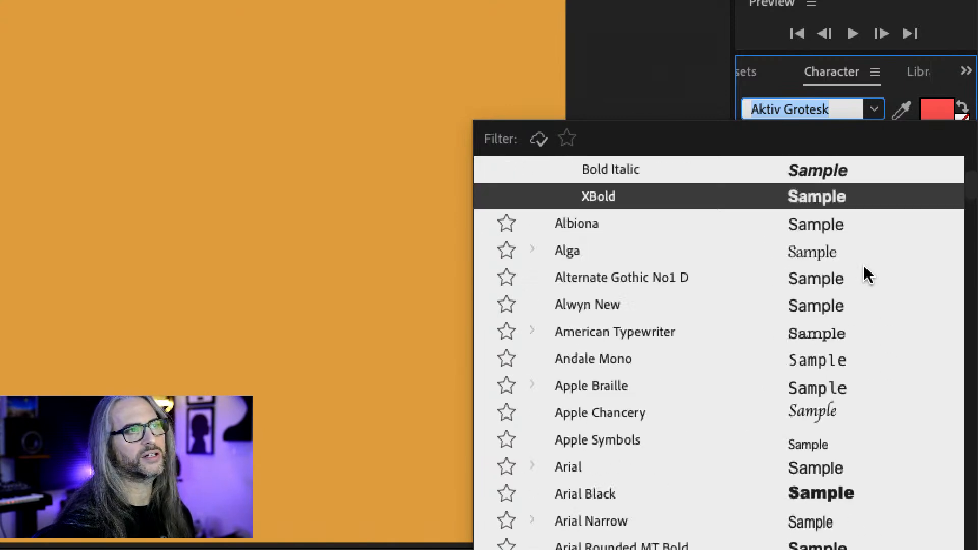
scroll(868, 275, down, 2)
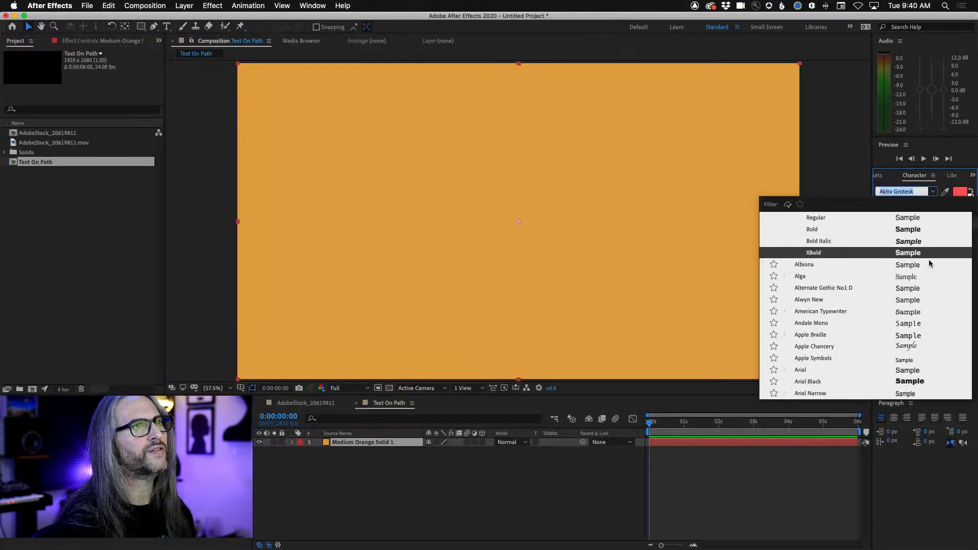
scroll(866, 255, up, 4)
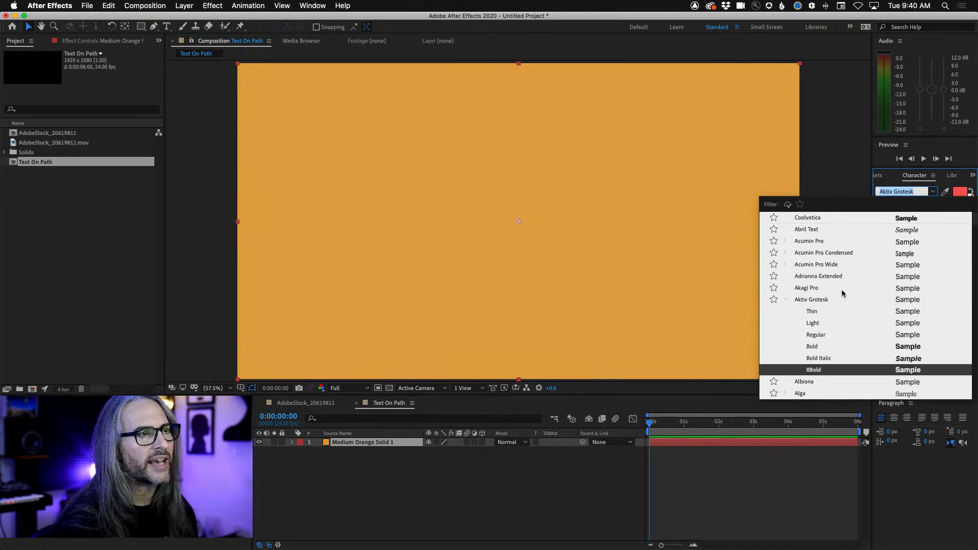
scroll(862, 290, down, 5)
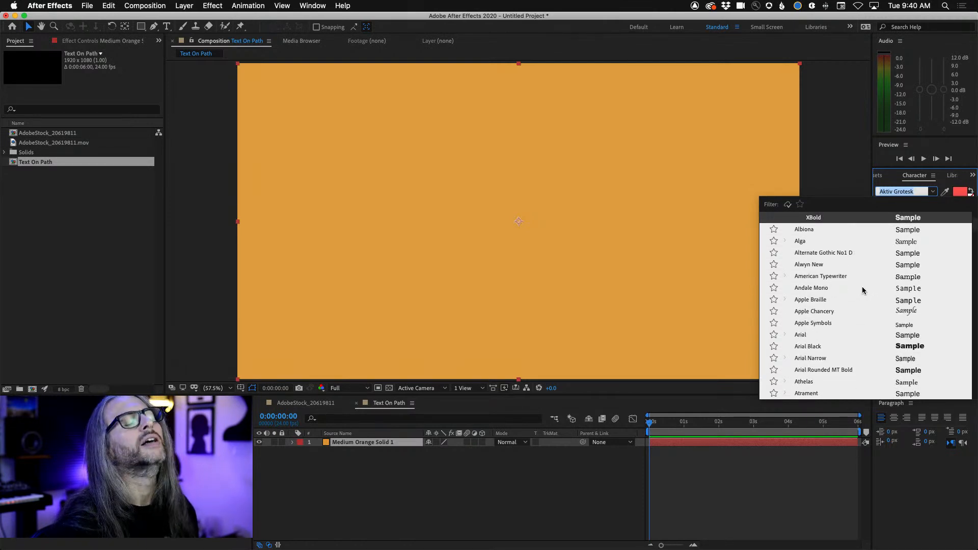
scroll(862, 288, up, 5)
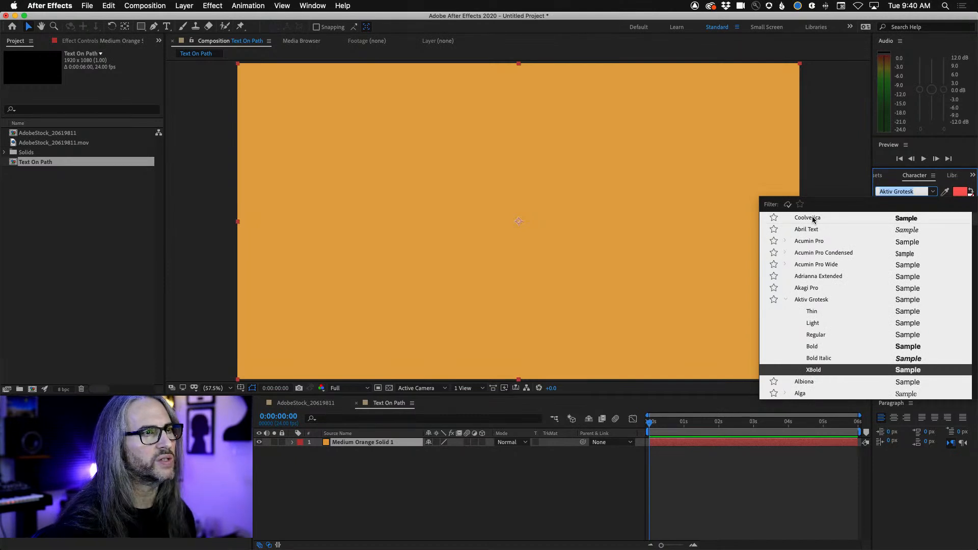
click(813, 244)
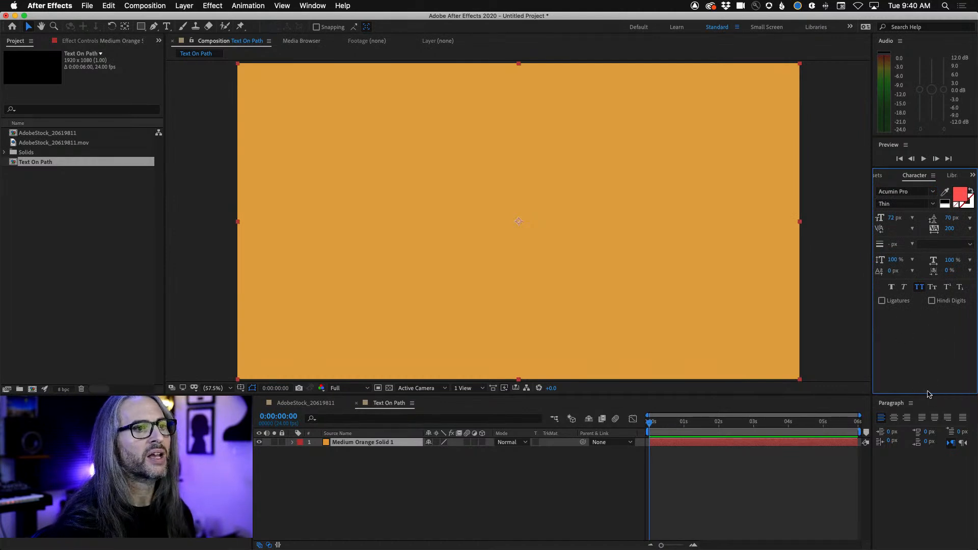
Enlarge the paragraph settings area slightly and set the text alignment to left
mouse_move(930, 395)
mouse_down()
mouse_move(932, 339)
mouse_move(935, 388)
mouse_up()
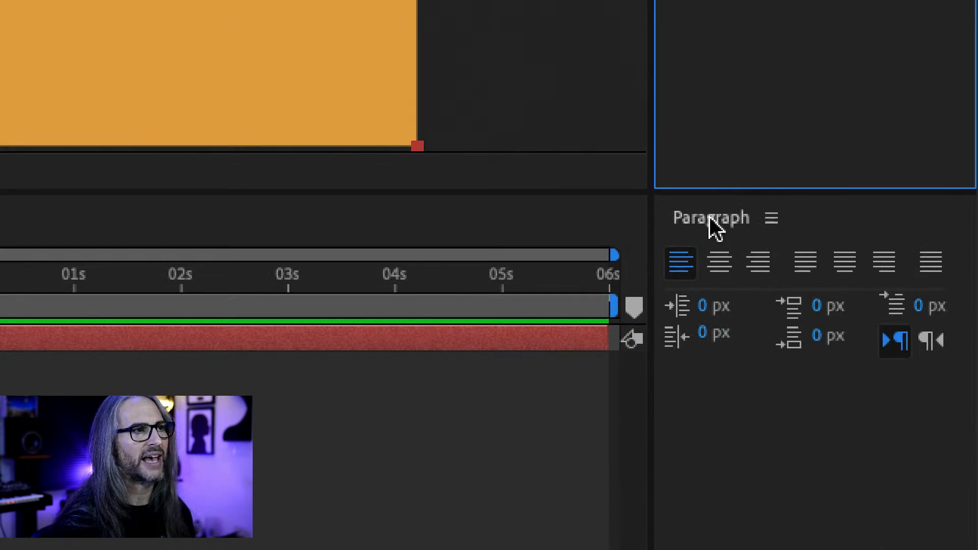
click(681, 269)
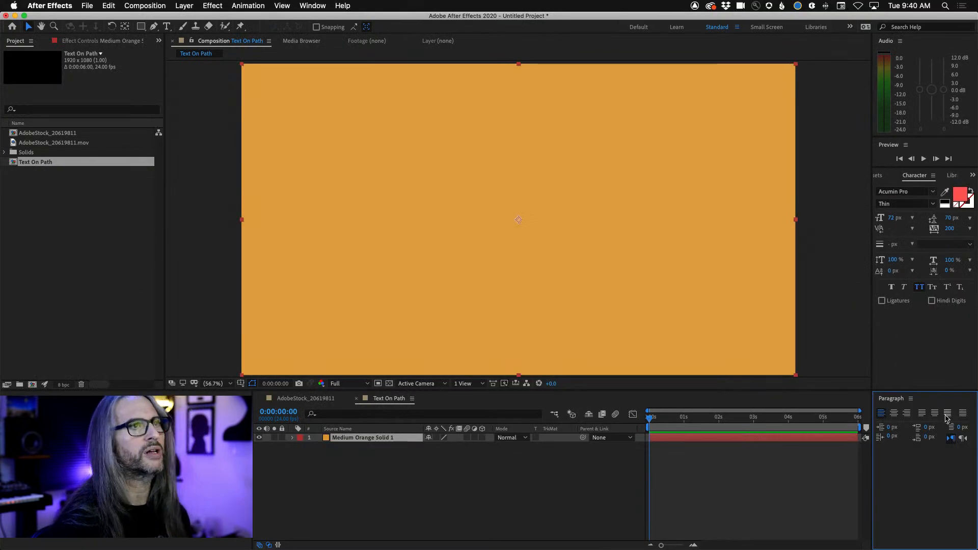
click(919, 179)
click(899, 398)
click(922, 178)
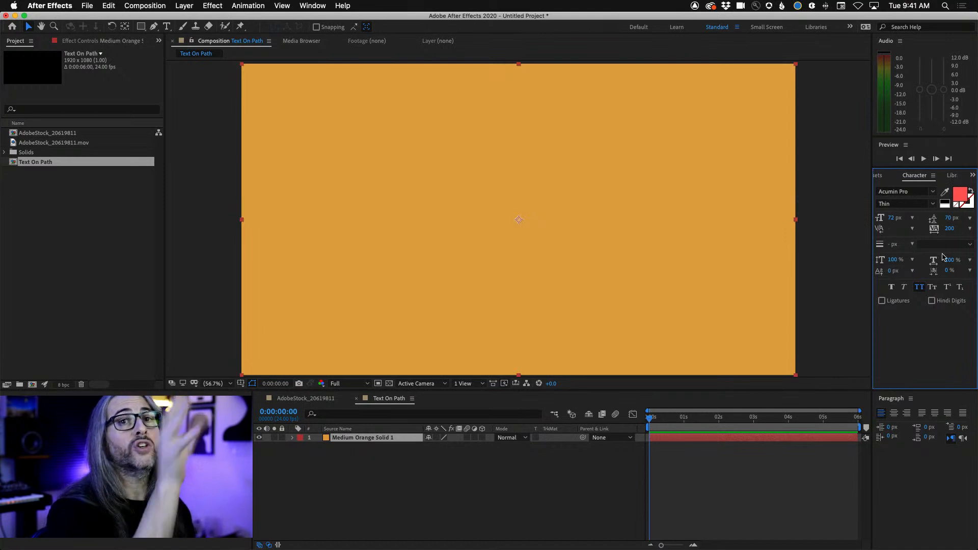
click(312, 5)
mouse_move(321, 19)
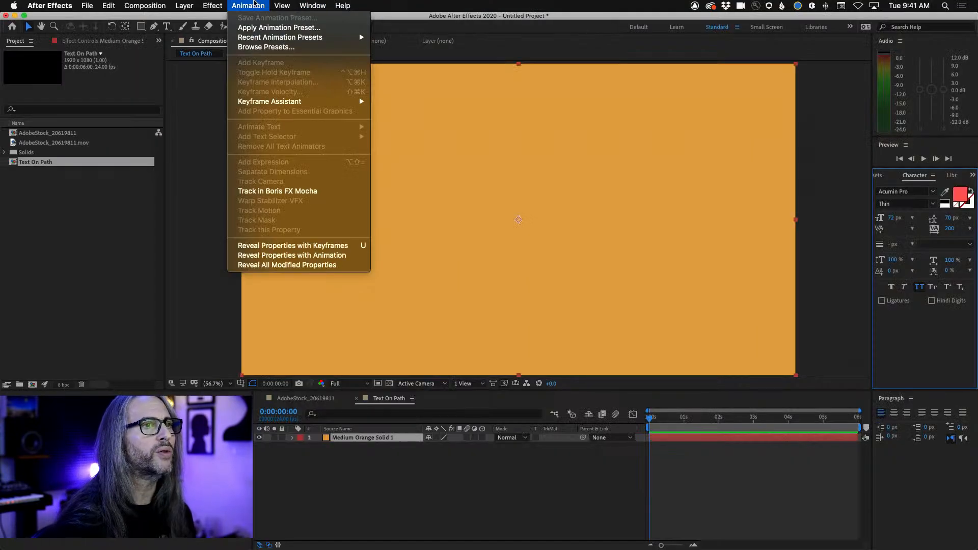
click(253, 5)
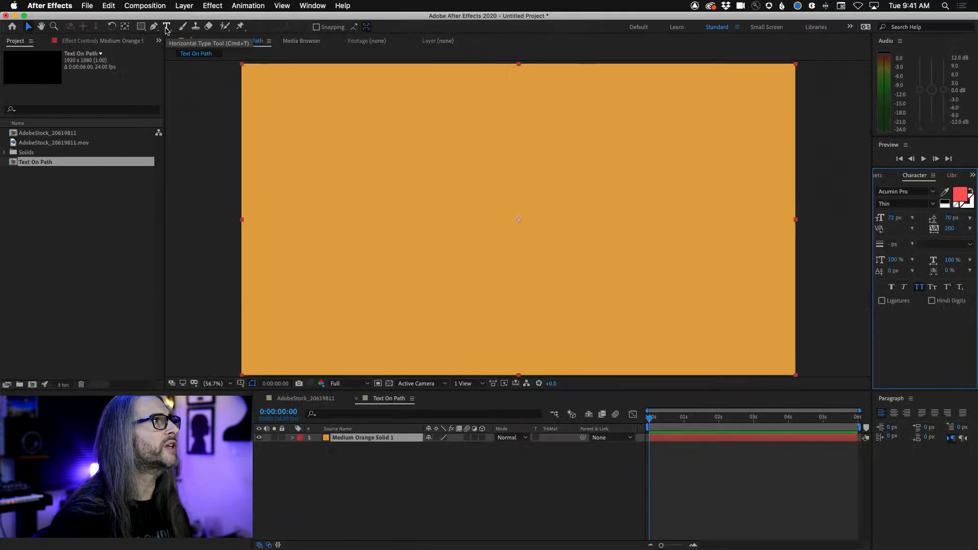
Add a horizontal text layer reading LET'S PUT SOME TEXT ON, starting near the left edge of the orange background
click(166, 24)
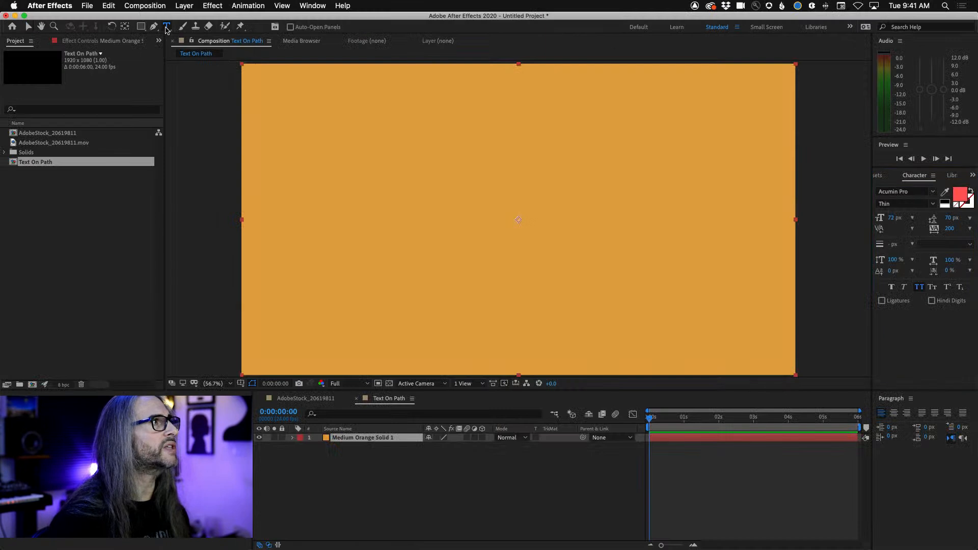
click(291, 215)
click(289, 213)
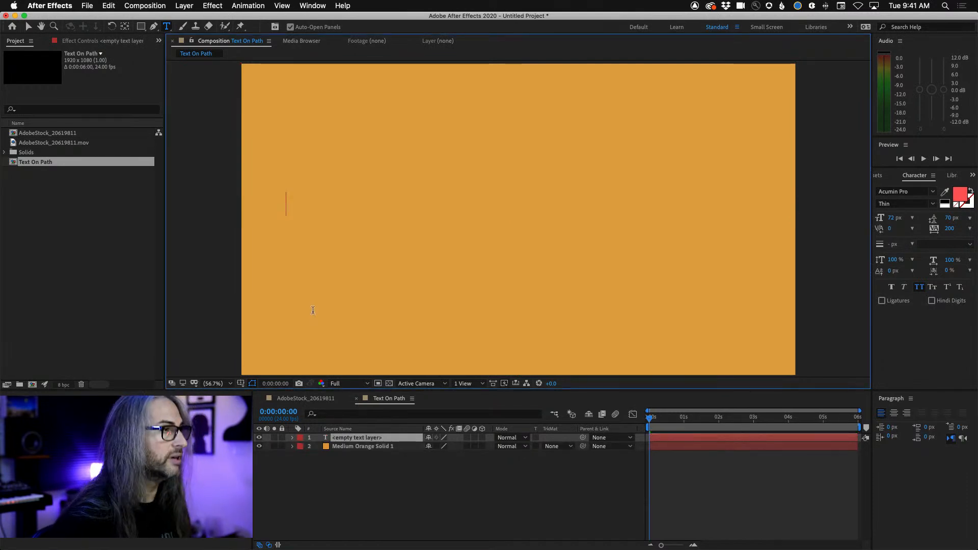
text(LET'S)
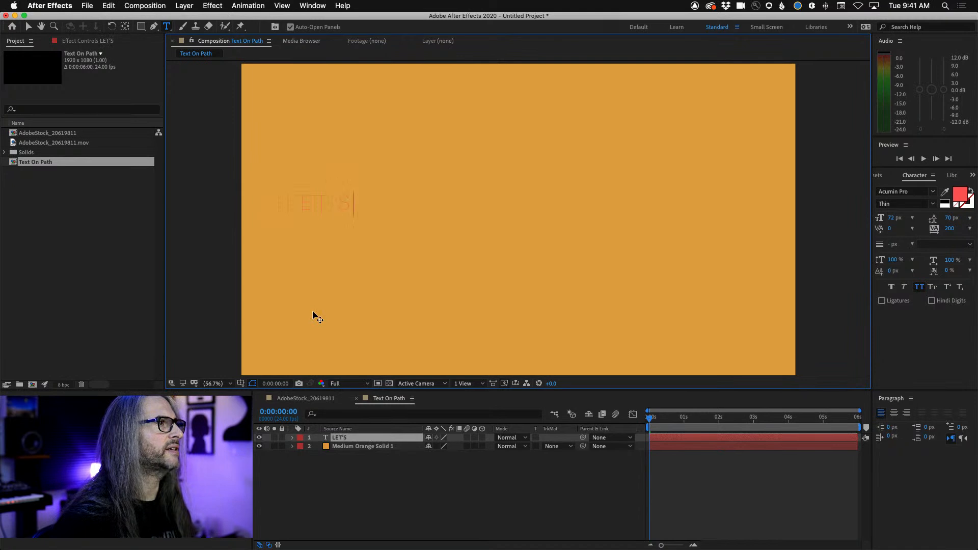
text( PUT SOME TEXT ON)
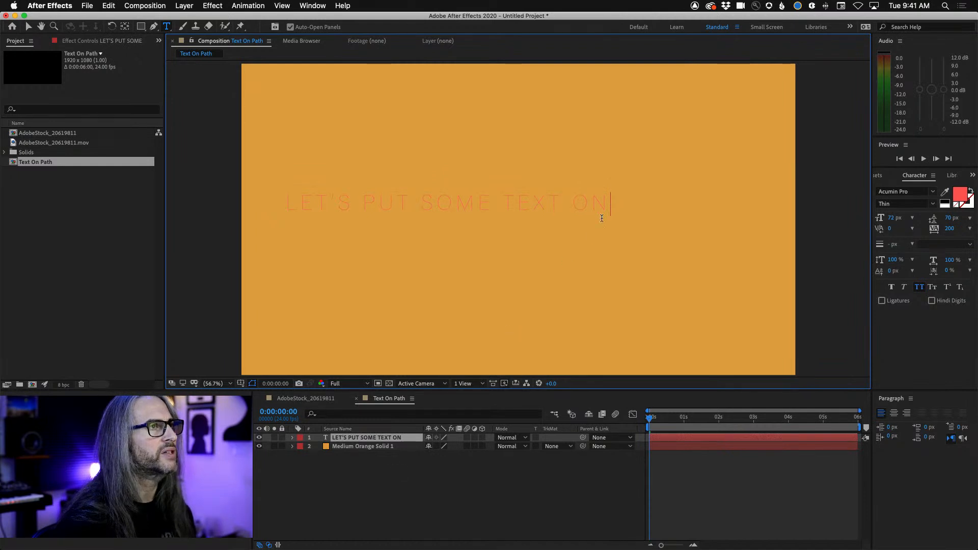
text(hjh)
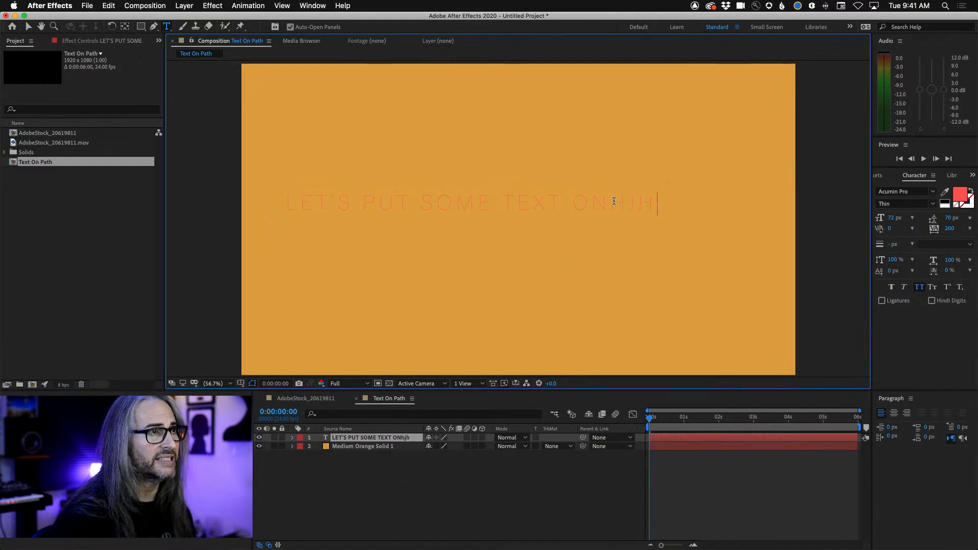
key(BackSpace)
key(BackSpace)
key(BackSpace)
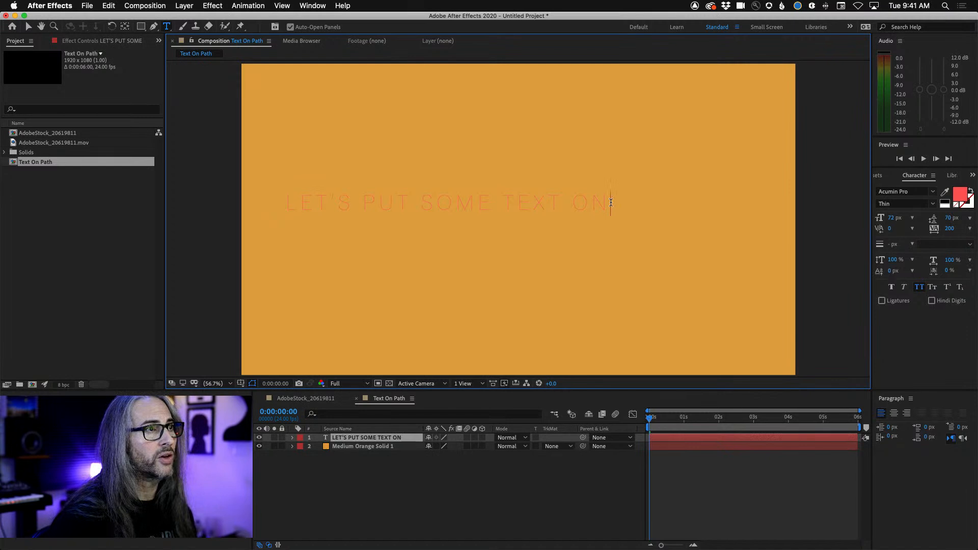
Select all the text in the LET'S PUT SOME TEXT ON layer and set its font style to Medium
drag(609, 202, 287, 202)
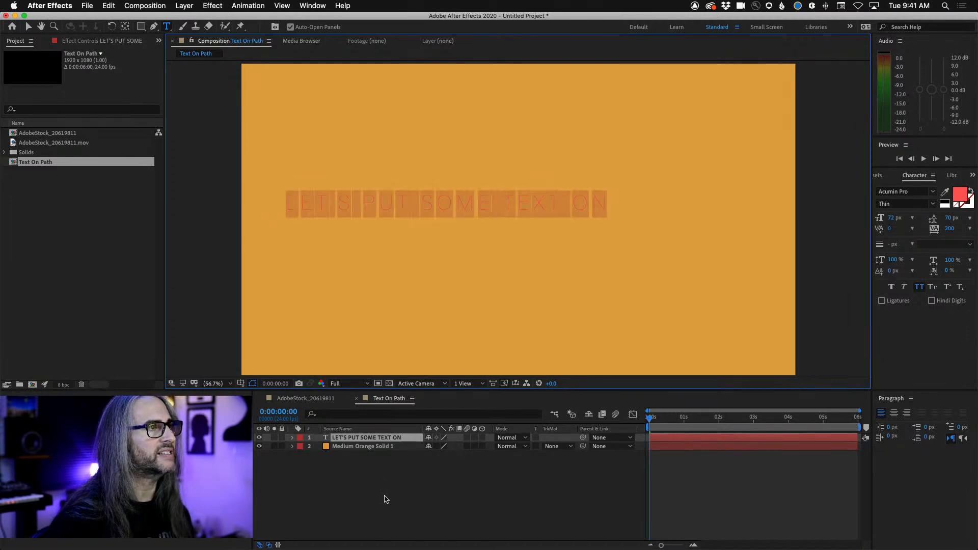
click(386, 498)
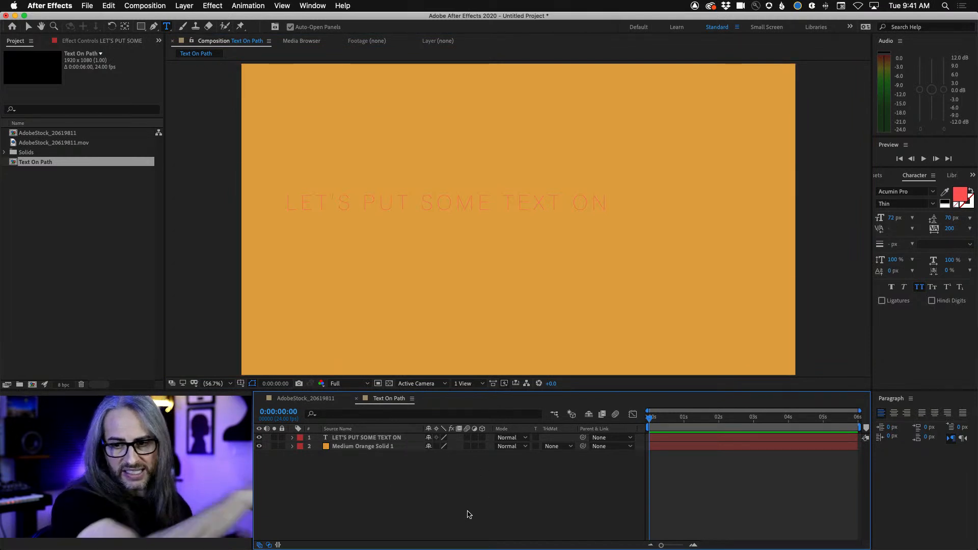
click(351, 438)
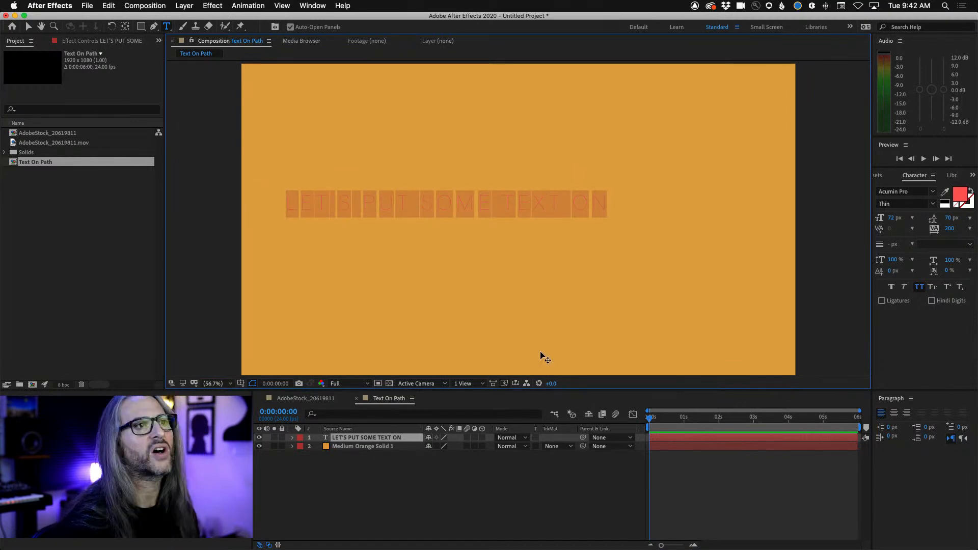
click(930, 205)
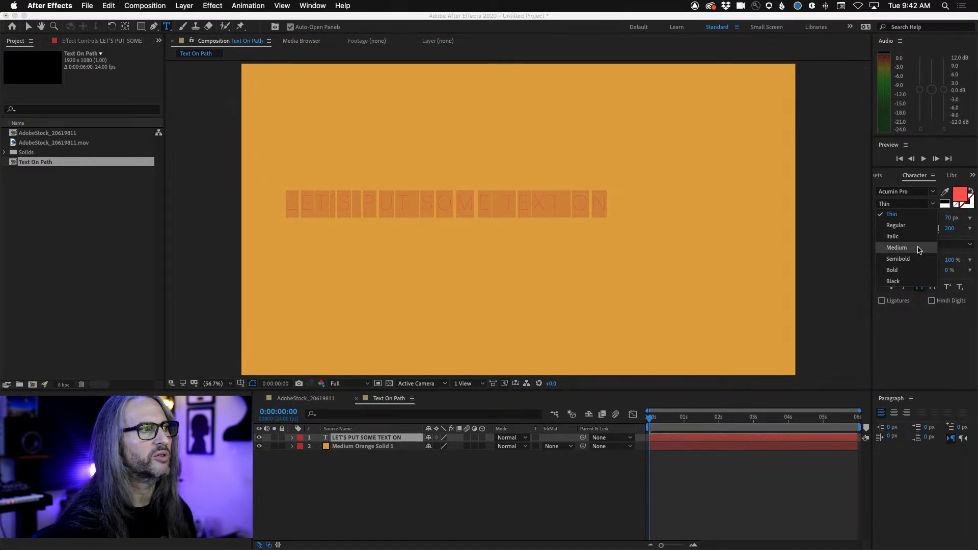
click(896, 248)
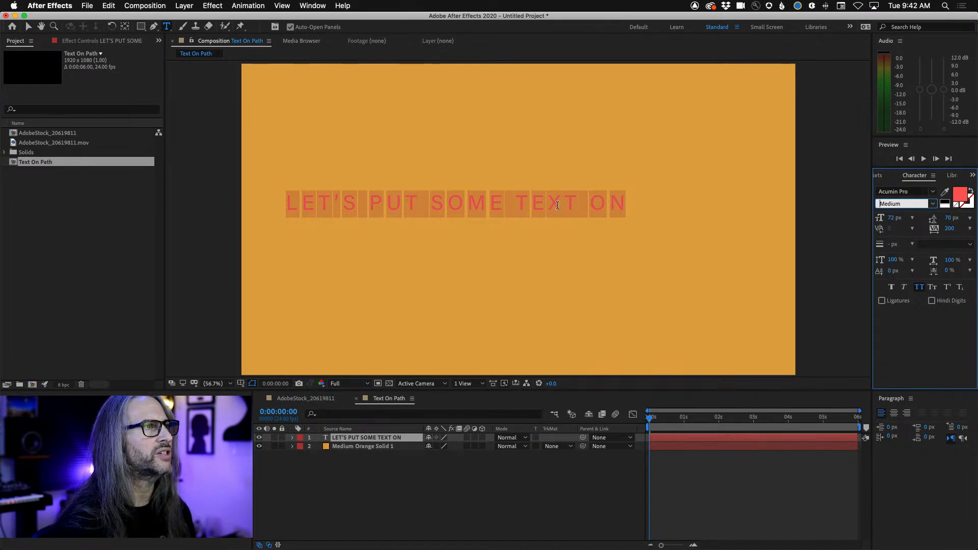
Change the text's fill color to a more saturated red and deselect the text layer
click(961, 195)
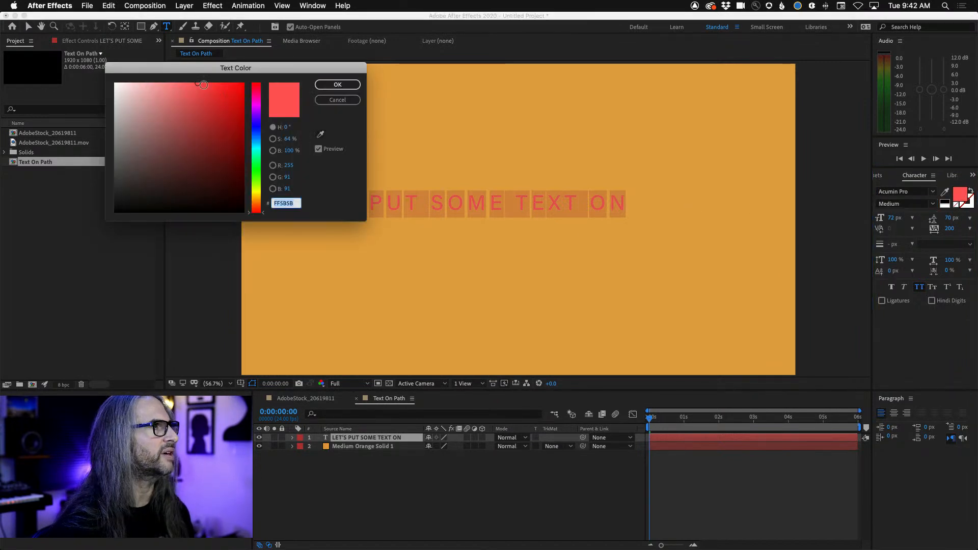
drag(198, 84, 230, 83)
click(338, 84)
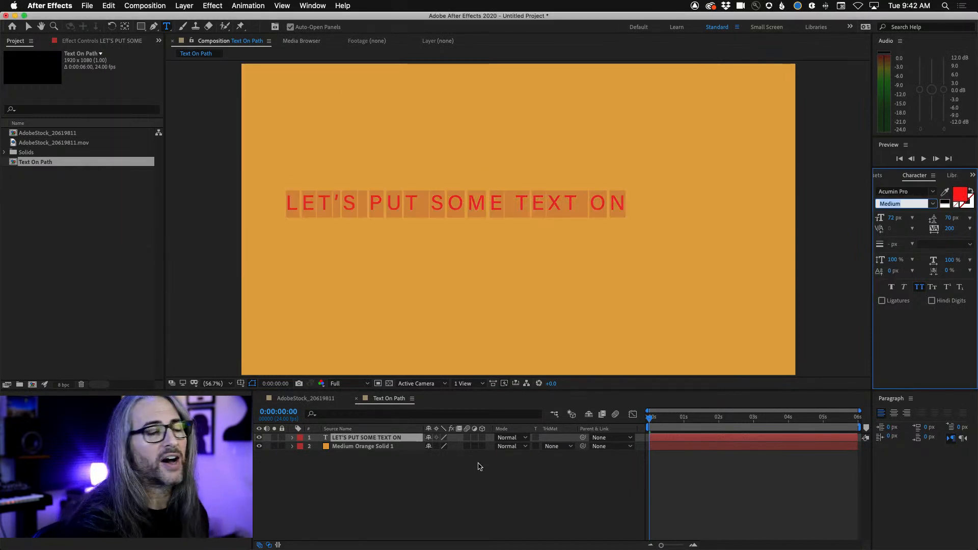
click(418, 493)
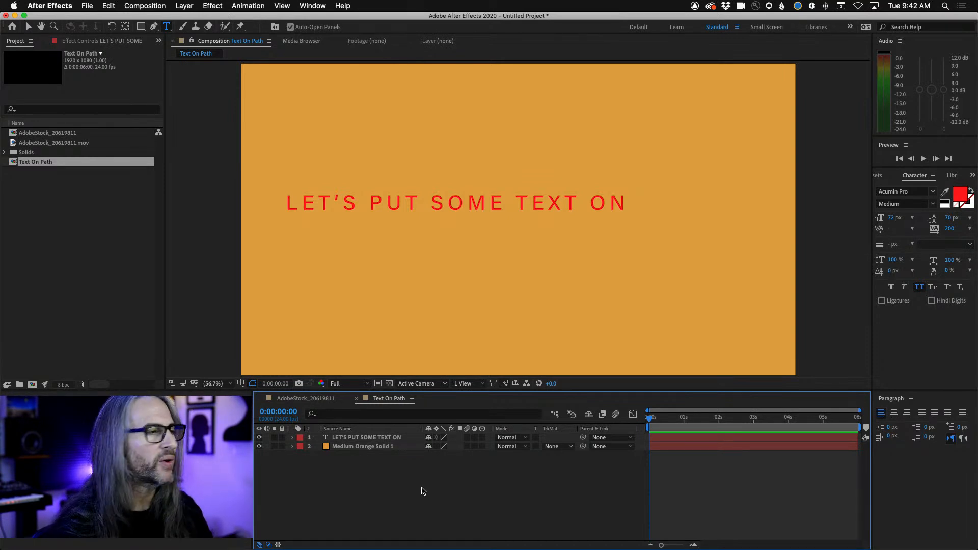
Leave text editing with only the LET'S PUT SOME TEXT ON layer selected, not the orange solid
click(350, 439)
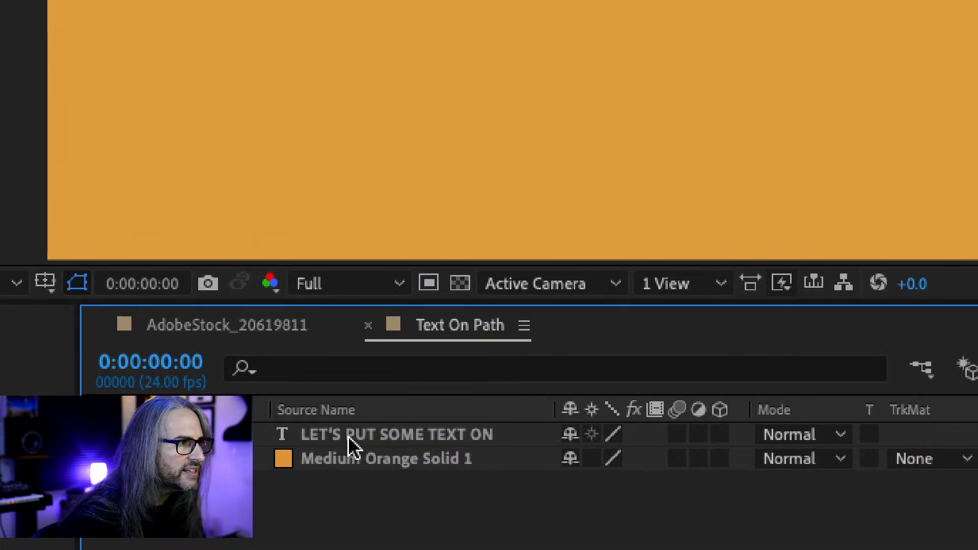
click(347, 436)
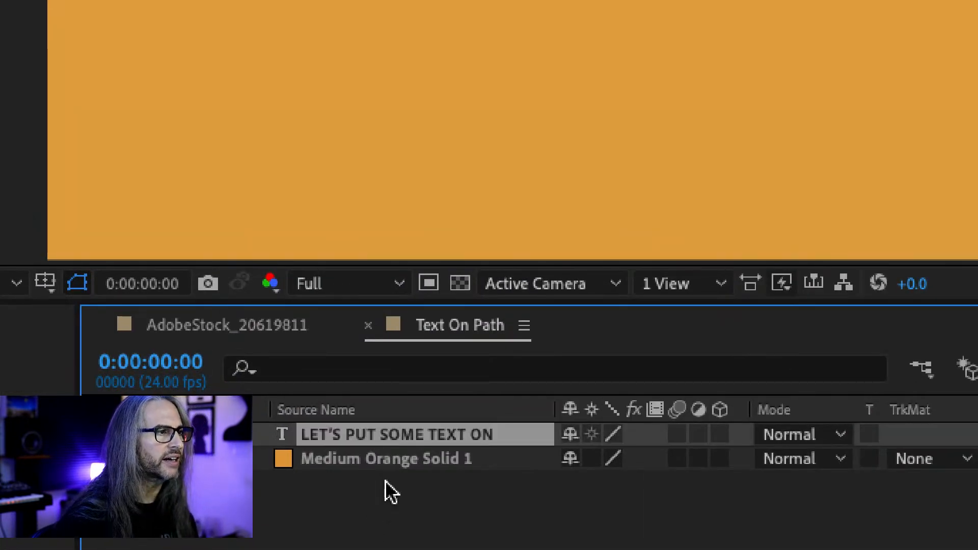
click(385, 461)
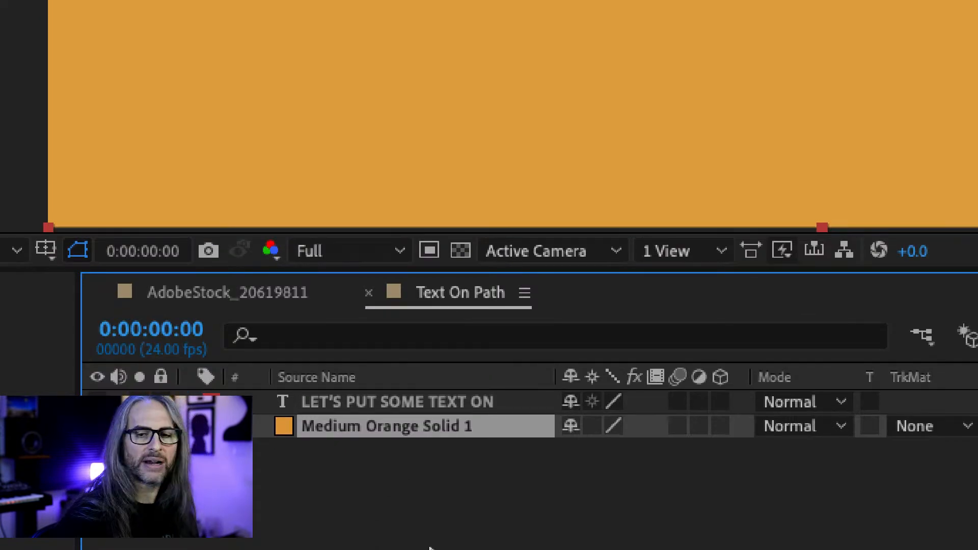
click(410, 403)
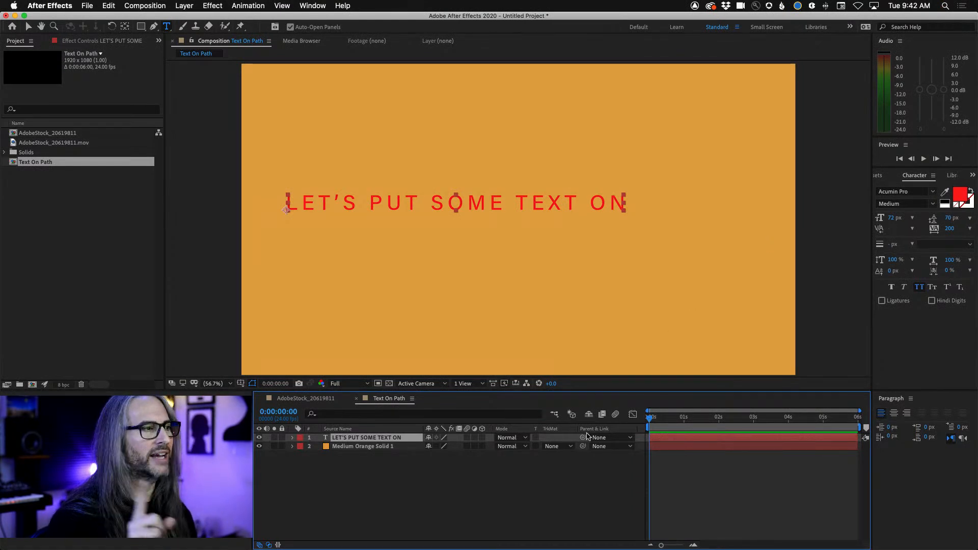
double_click(329, 439)
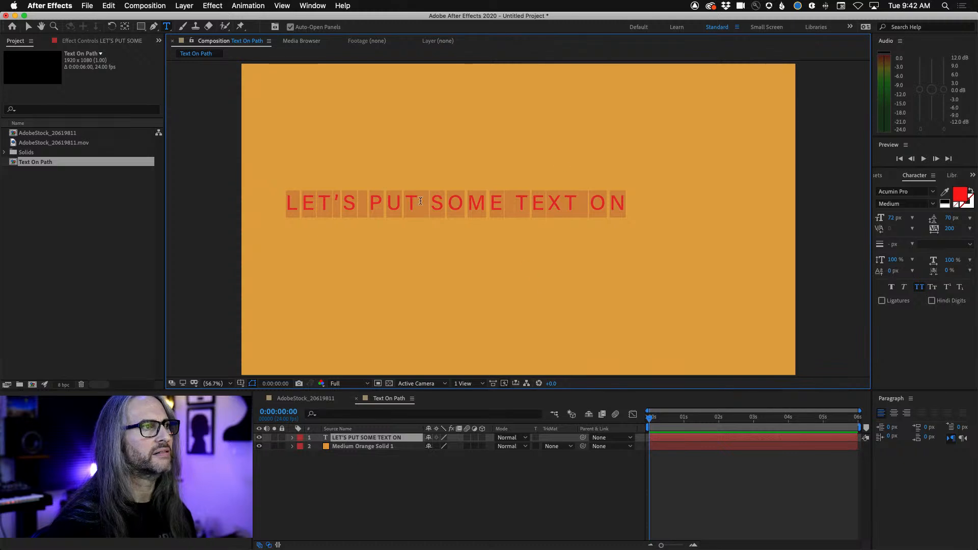
click(383, 461)
click(370, 438)
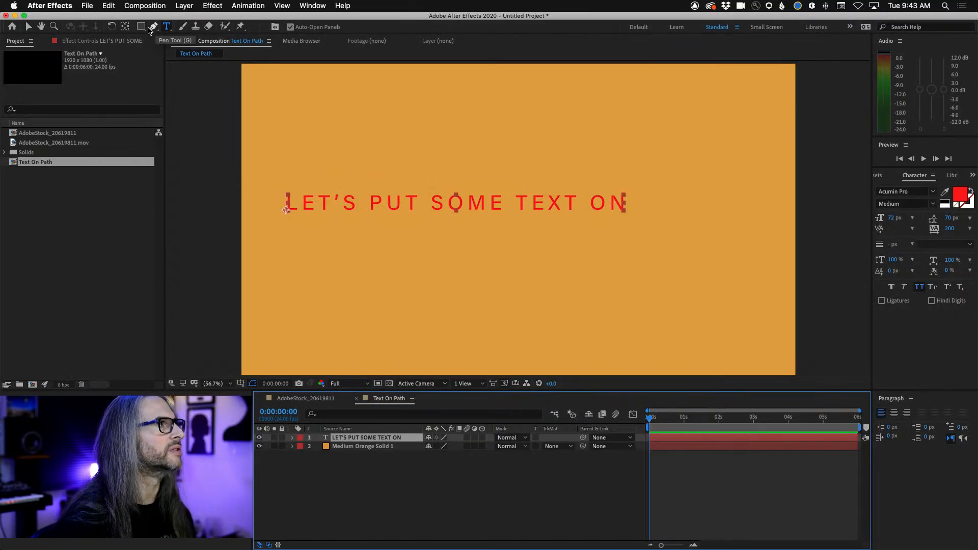
With the Pen tool and 25% magnification, draw an open seven-point zigzag mask across the text layer, starting and ending outside the orange frame
click(149, 30)
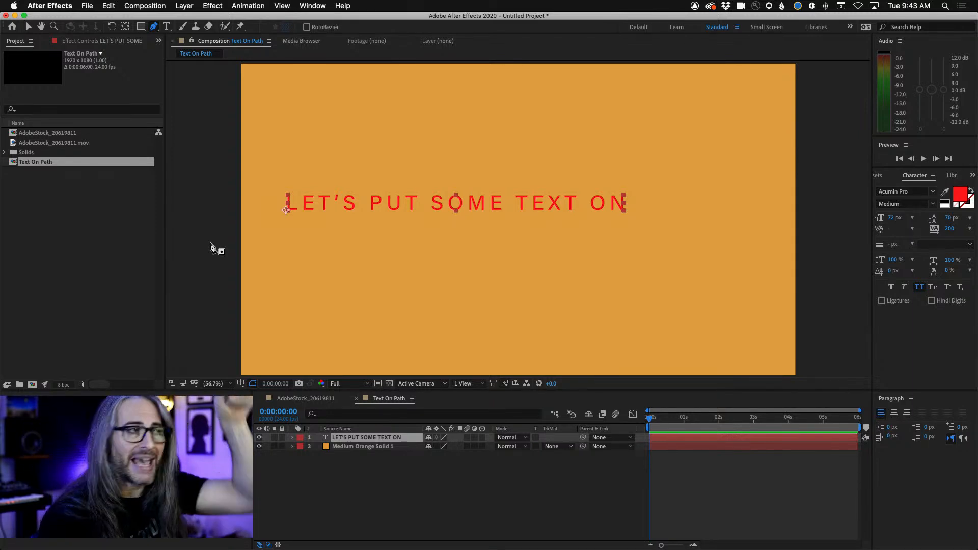
drag(164, 217, 210, 224)
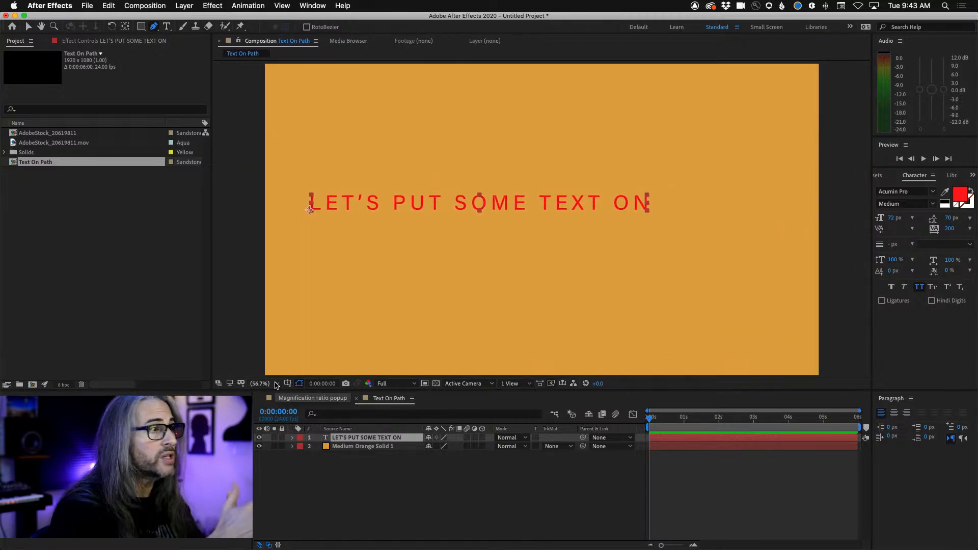
click(275, 384)
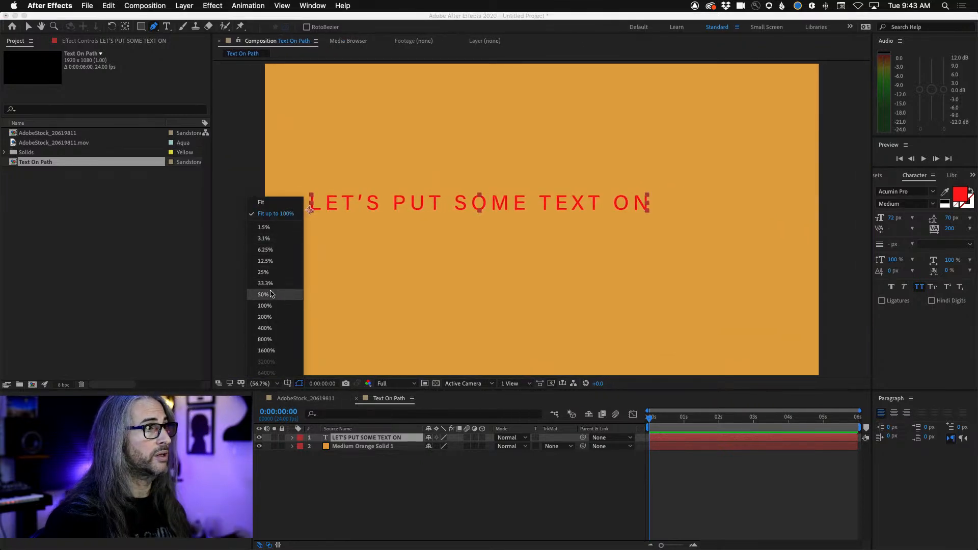
click(270, 299)
click(261, 385)
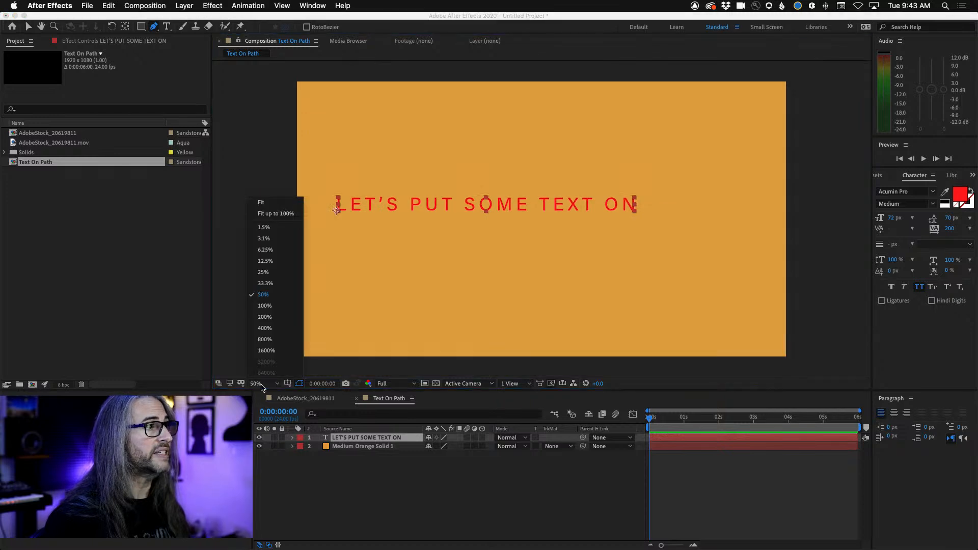
click(295, 272)
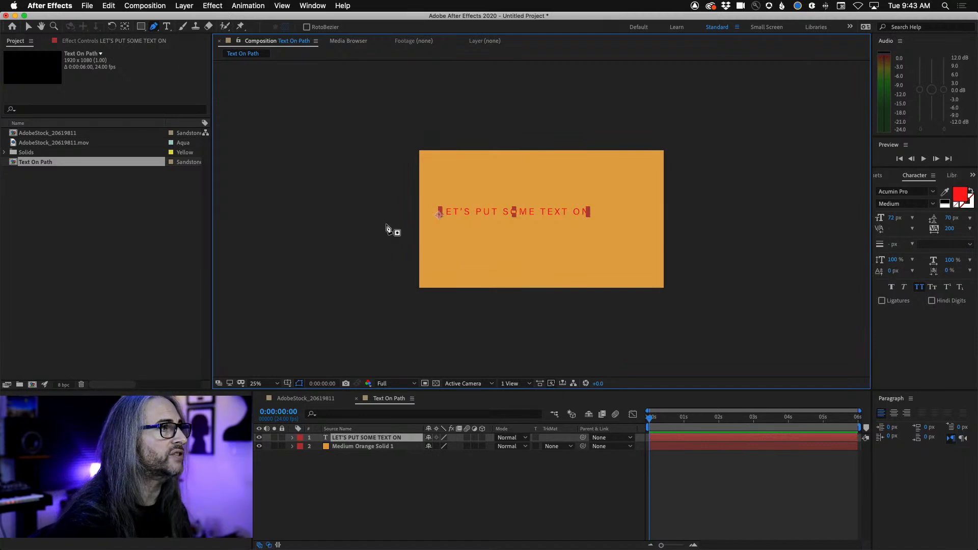
click(387, 223)
click(440, 189)
click(492, 225)
click(541, 186)
click(593, 220)
click(634, 183)
click(690, 218)
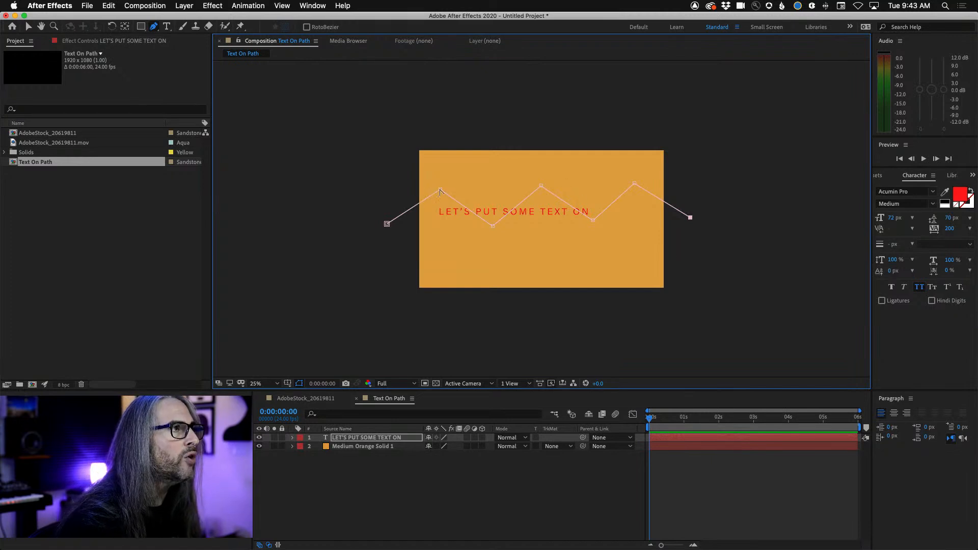
Convert the five inner points of the zigzag mask to smooth points with horizontal handles, forming a wave
drag(441, 192, 442, 192)
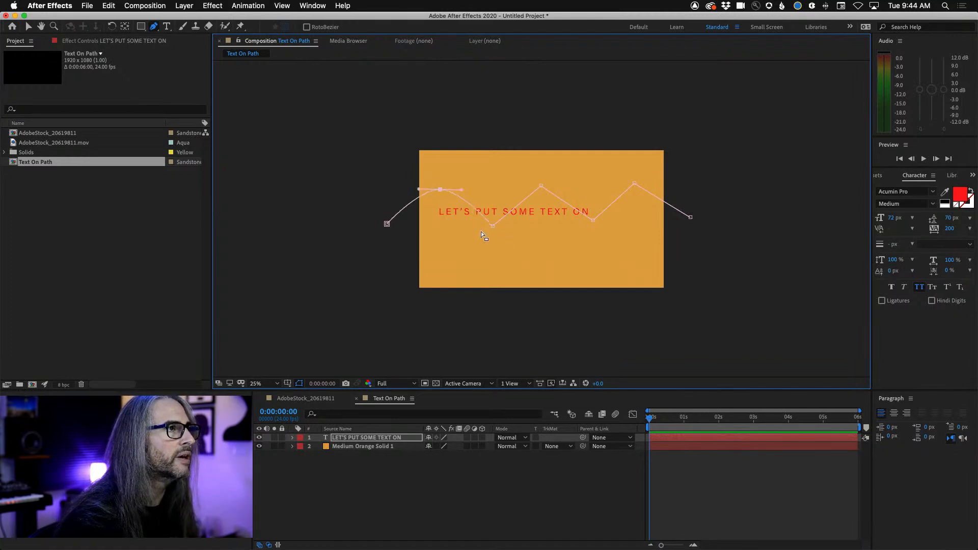
drag(492, 227, 513, 226)
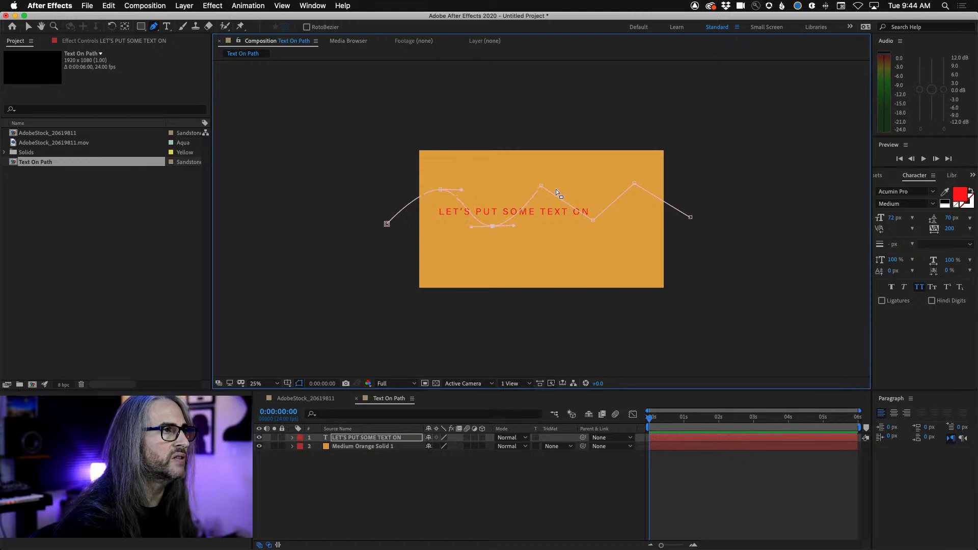
drag(540, 188, 562, 184)
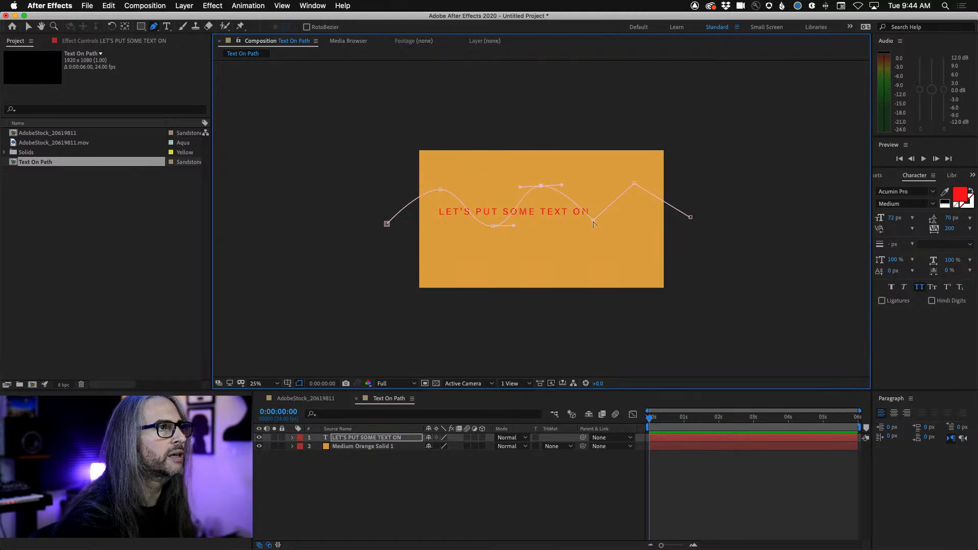
drag(594, 222, 611, 220)
drag(634, 185, 656, 182)
Exaggerate the wave by raising its first peak and moving its second valley down near the lower edge of the frame
drag(611, 221, 617, 250)
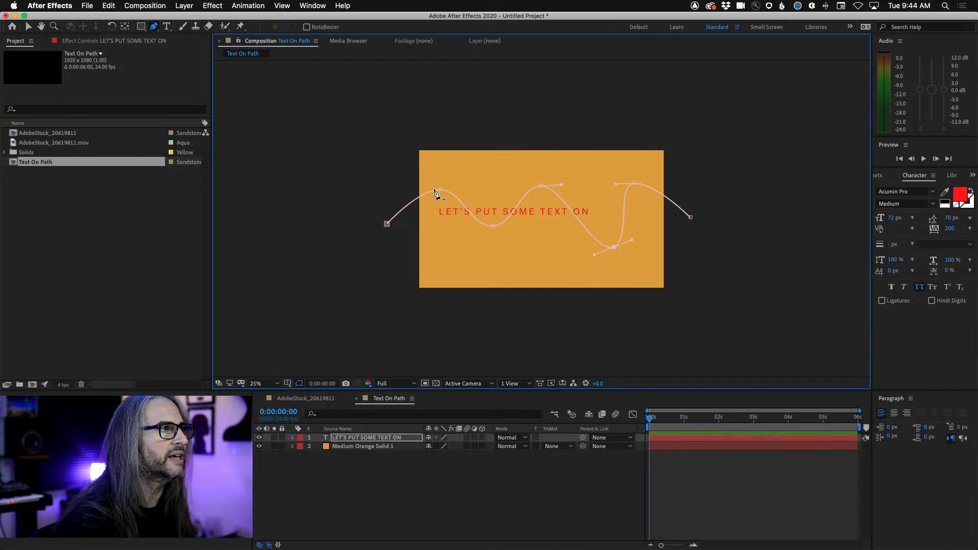
drag(442, 191, 439, 171)
drag(614, 247, 620, 265)
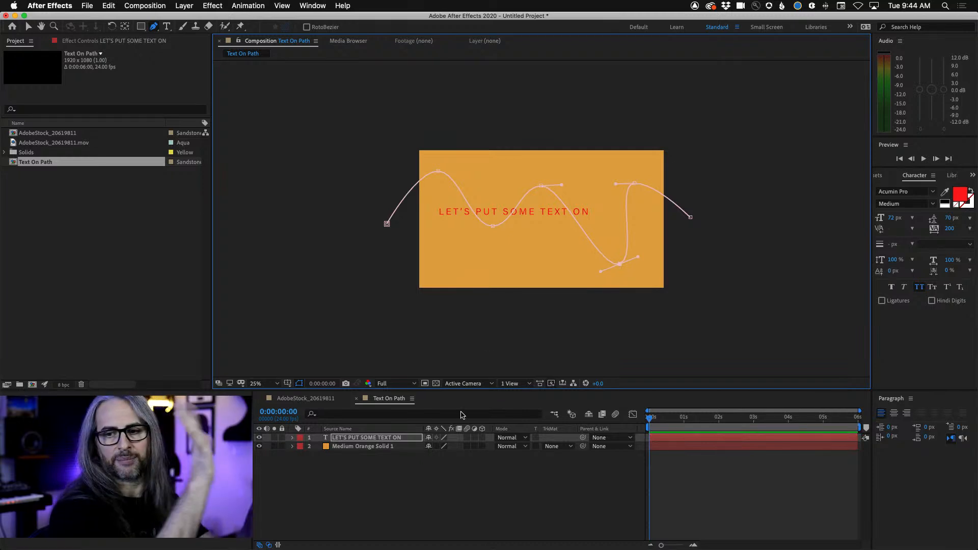
Restore the Fit up to 100% magnification and set the text layer's Path option to Mask 1
click(275, 383)
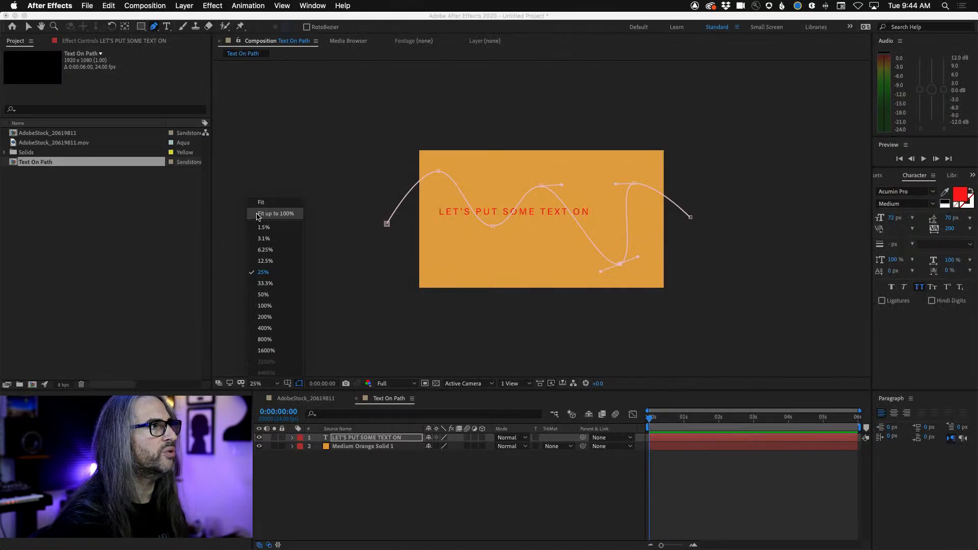
click(258, 216)
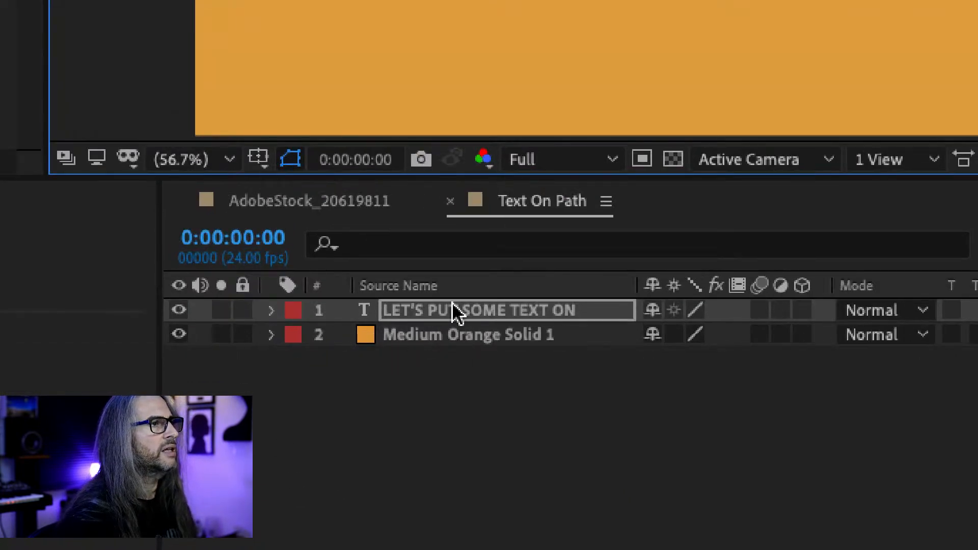
click(272, 310)
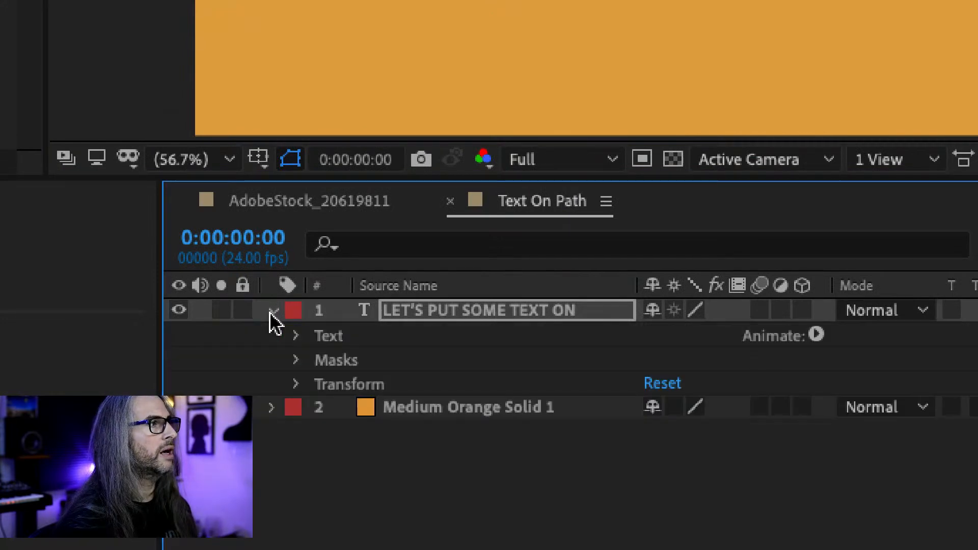
click(295, 337)
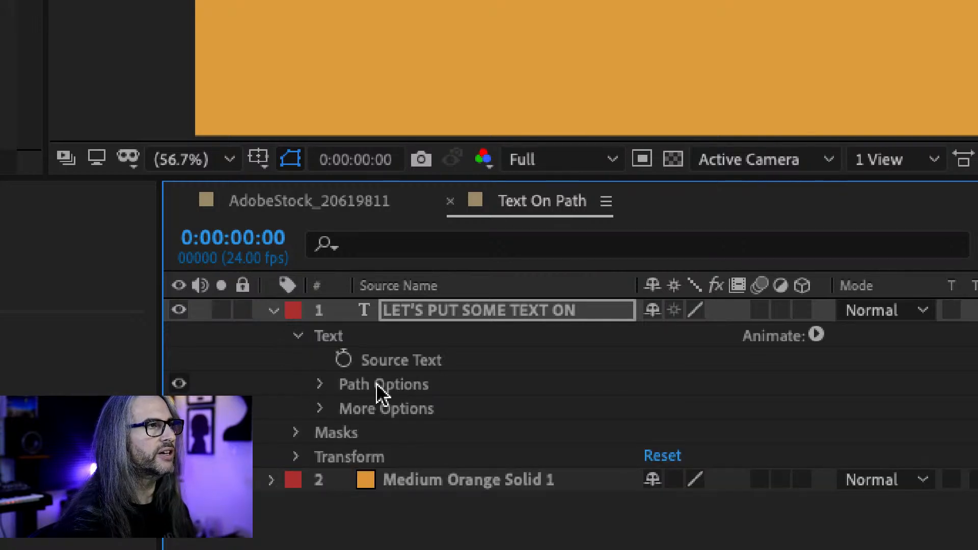
click(320, 385)
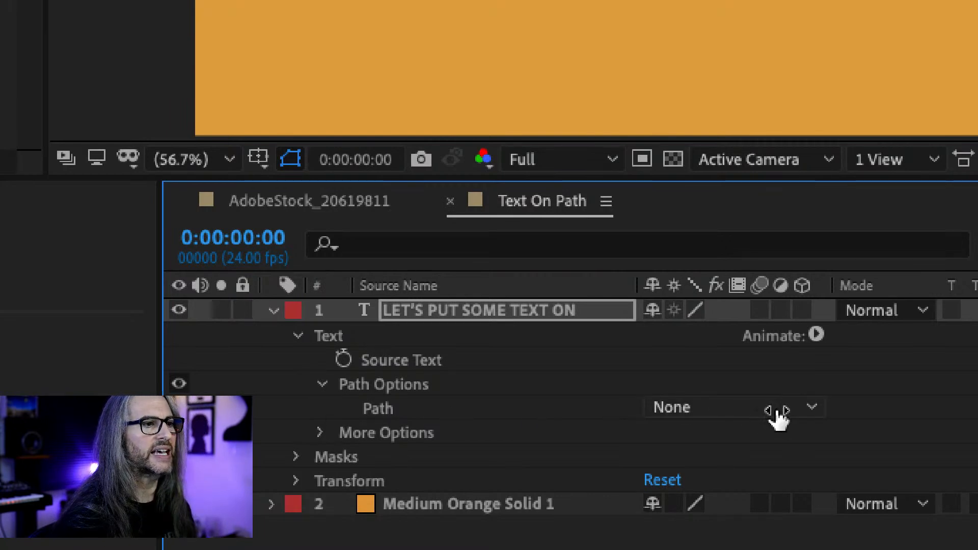
click(814, 407)
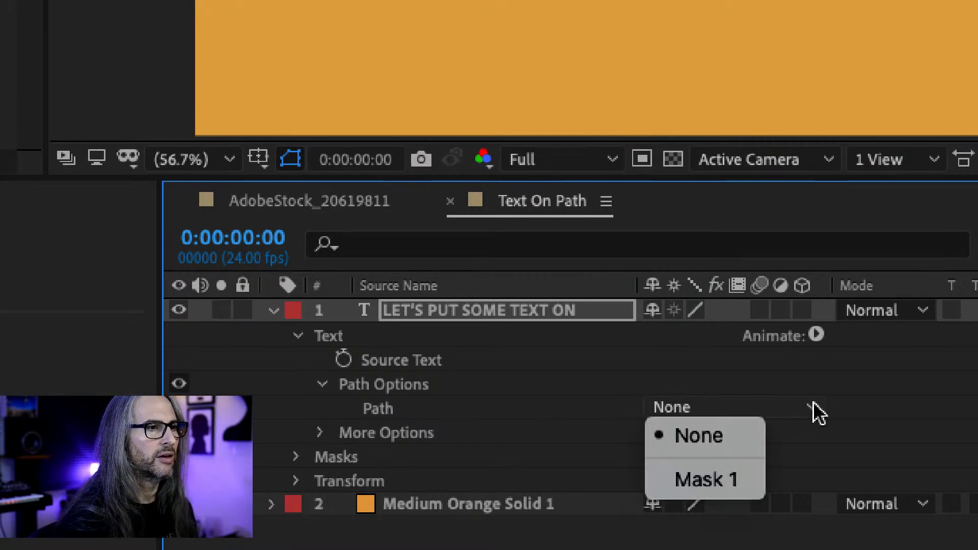
click(754, 487)
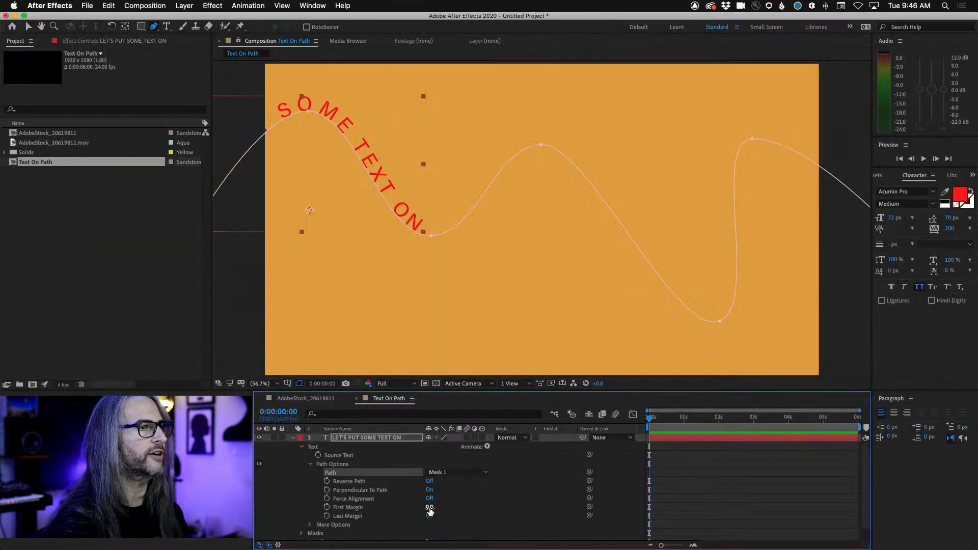
Set the First Margin to -882 so the text starts off-frame, and enable its keyframing at 0:00:00:00
drag(429, 508, 569, 503)
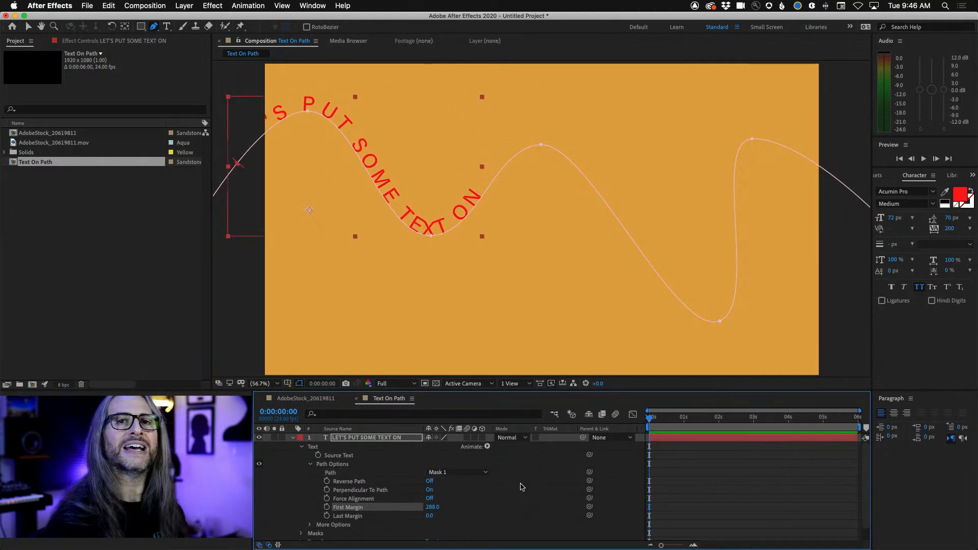
mouse_move(432, 506)
mouse_down()
mouse_move(591, 508)
mouse_move(387, 508)
mouse_move(633, 510)
mouse_move(376, 511)
mouse_up()
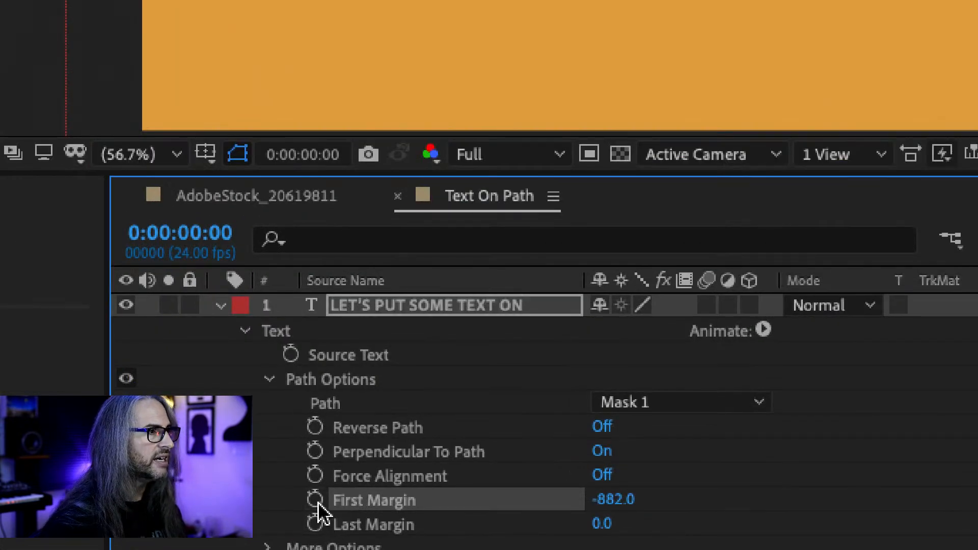
click(315, 499)
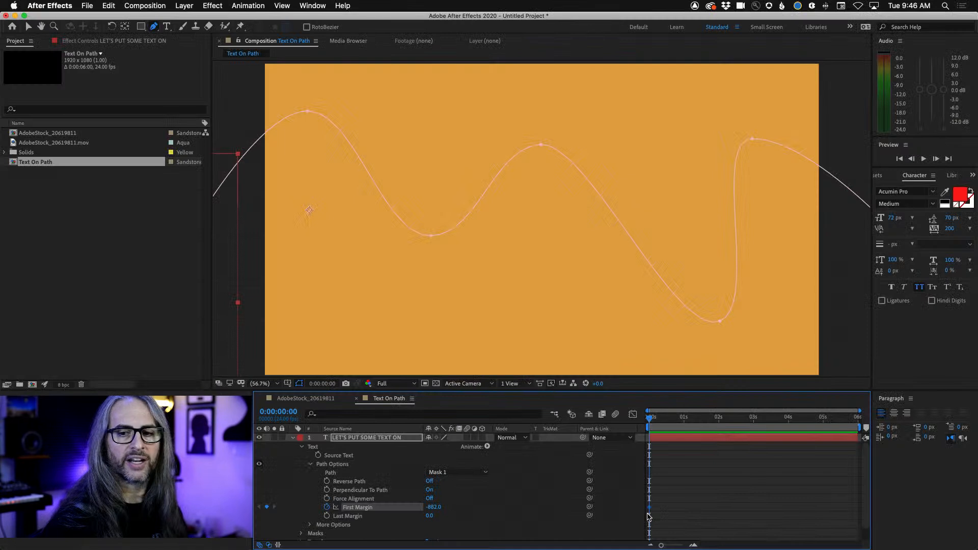
Keyframe the First Margin at 1048 at 0:00:02:17, placing the text along the middle of the wave
drag(652, 419, 743, 421)
drag(430, 511, 540, 511)
drag(936, 547, 942, 547)
key(super+z)
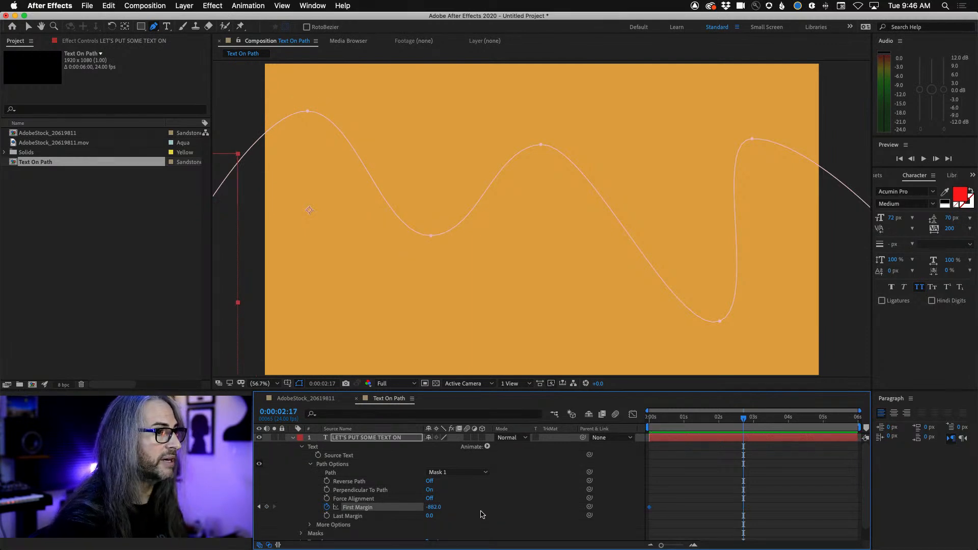
drag(430, 512, 532, 512)
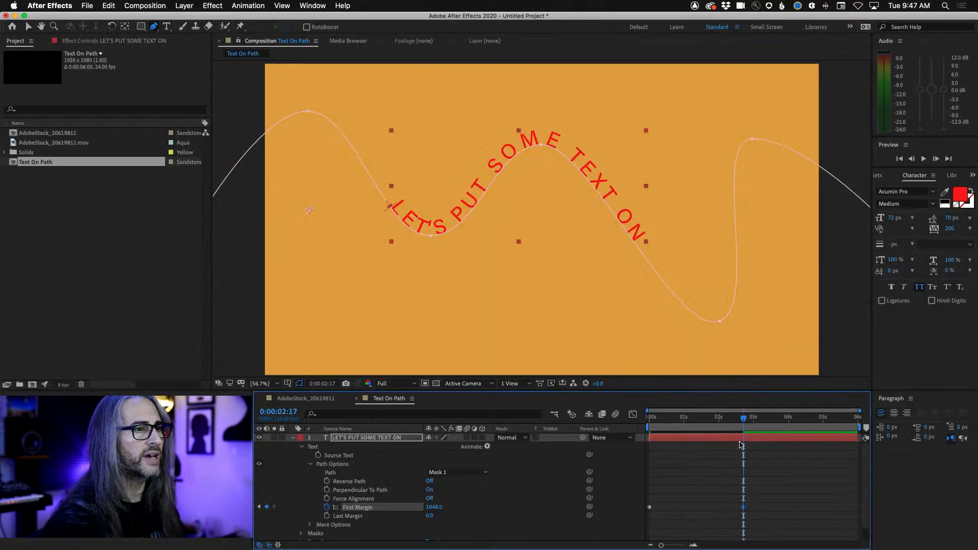
Add a First Margin keyframe at 0:00:03:04 that holds the value of 1048
drag(748, 419, 854, 419)
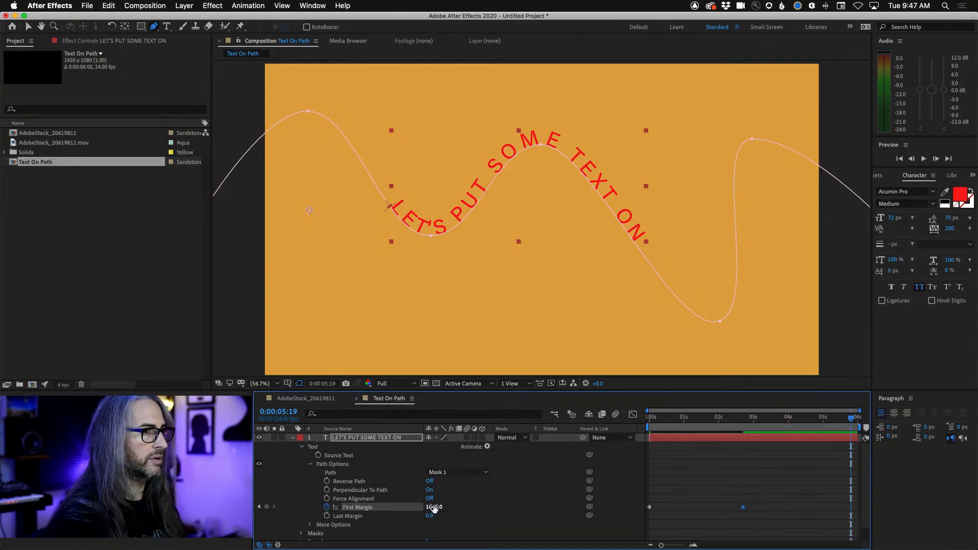
drag(844, 420, 759, 419)
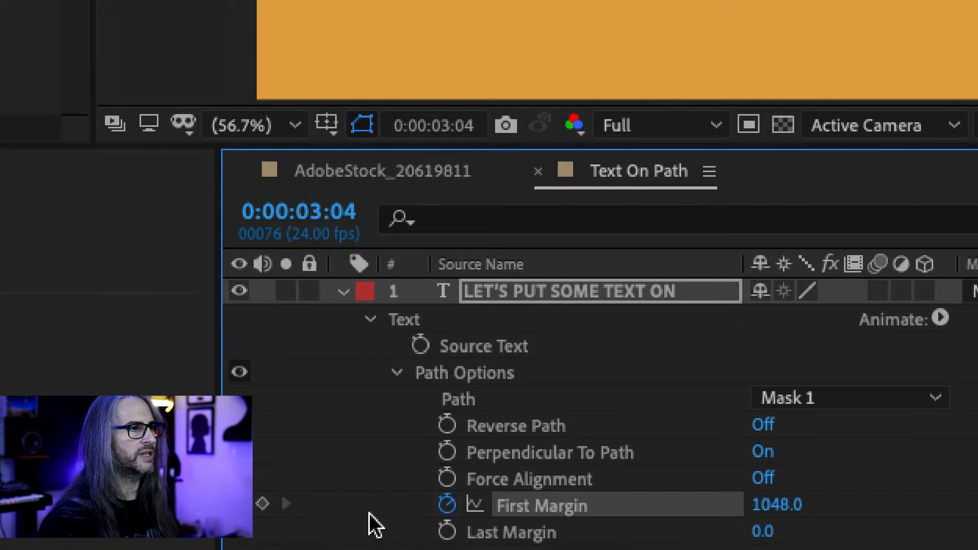
click(262, 503)
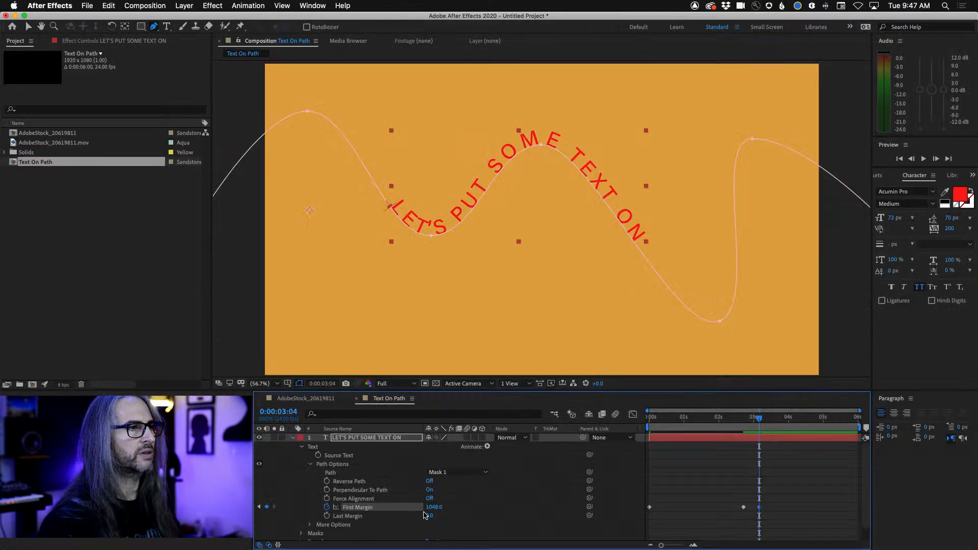
Keyframe the First Margin at 0:00:05:17 so the text slides off the frame's right side, and return to 0:00:02:22
drag(767, 422, 853, 422)
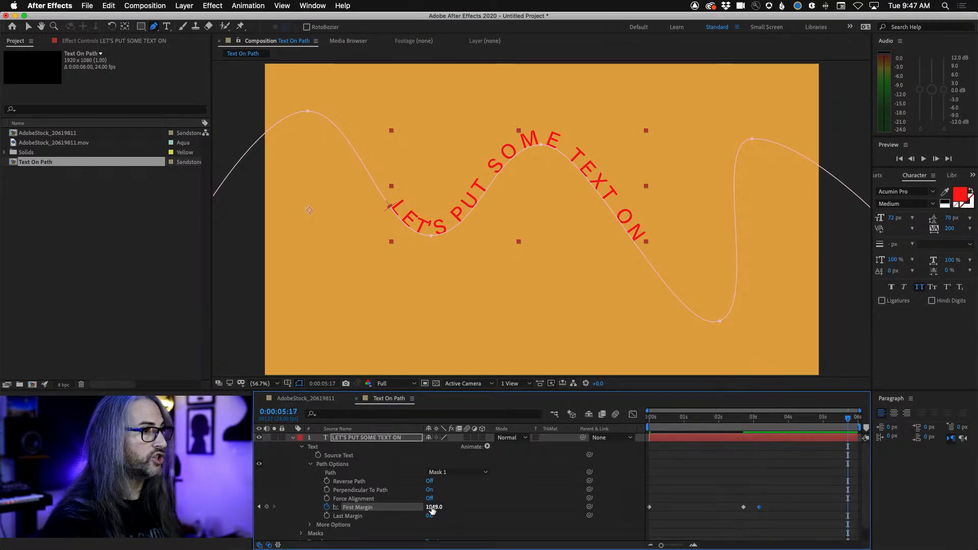
drag(434, 507, 562, 502)
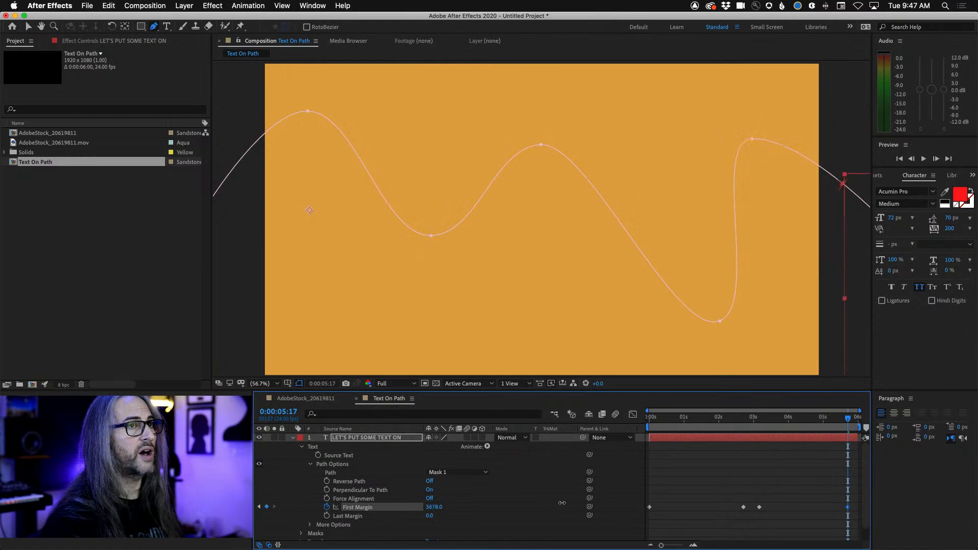
drag(848, 420, 750, 420)
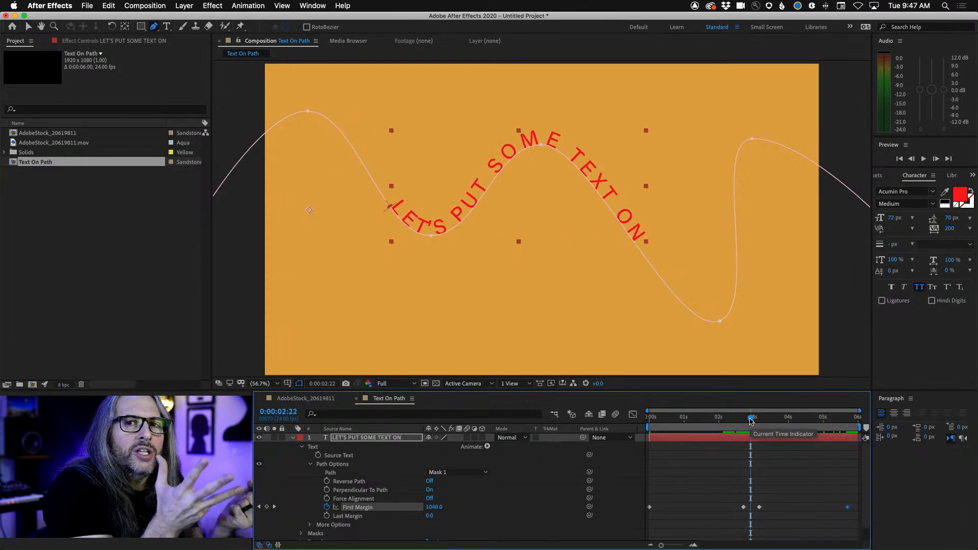
Apply Easy Ease to the two middle First Margin keyframes and preview the animation from the start
drag(728, 485, 778, 529)
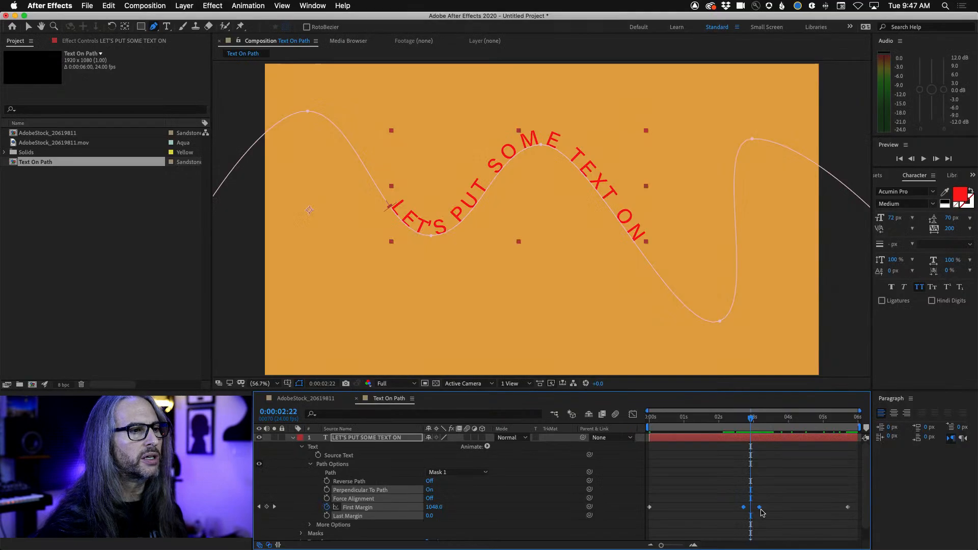
right_click(692, 443)
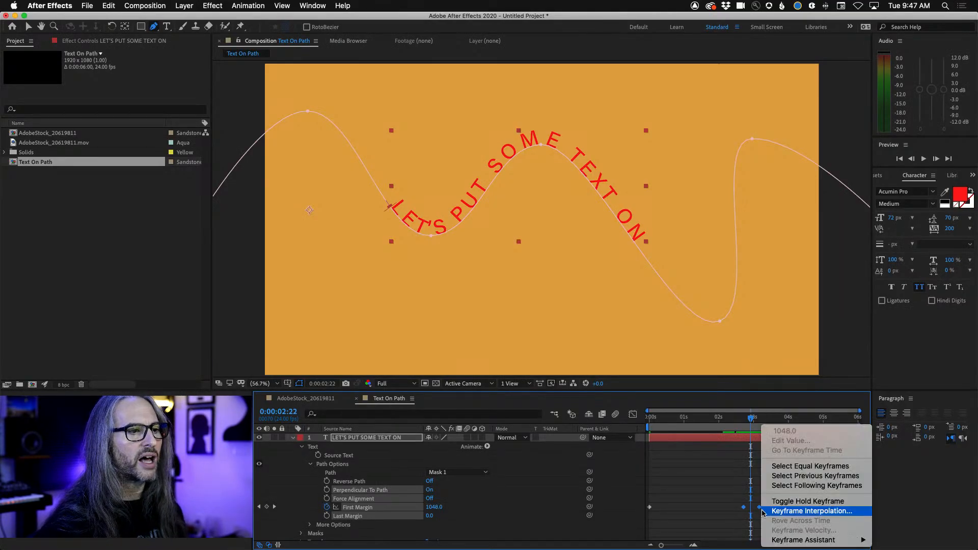
mouse_move(814, 542)
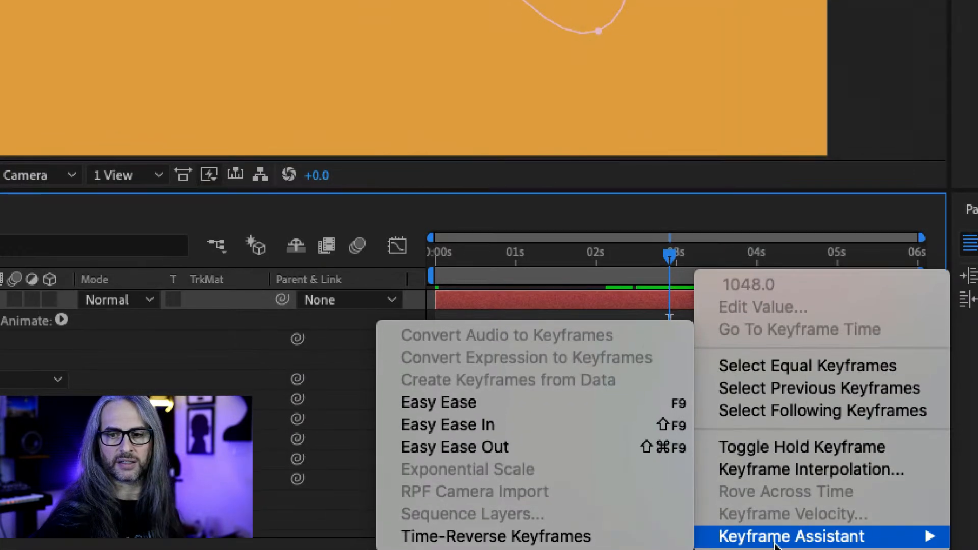
click(524, 402)
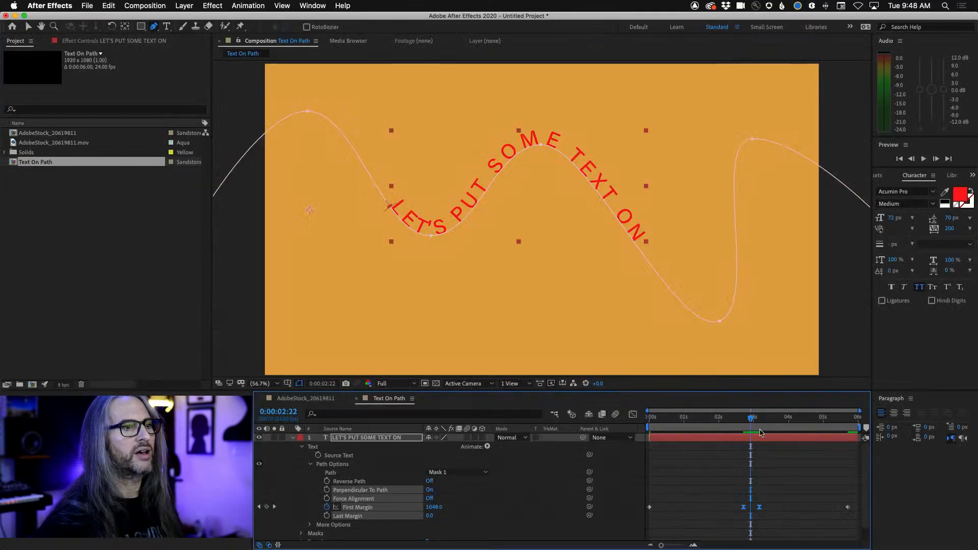
drag(752, 419, 631, 420)
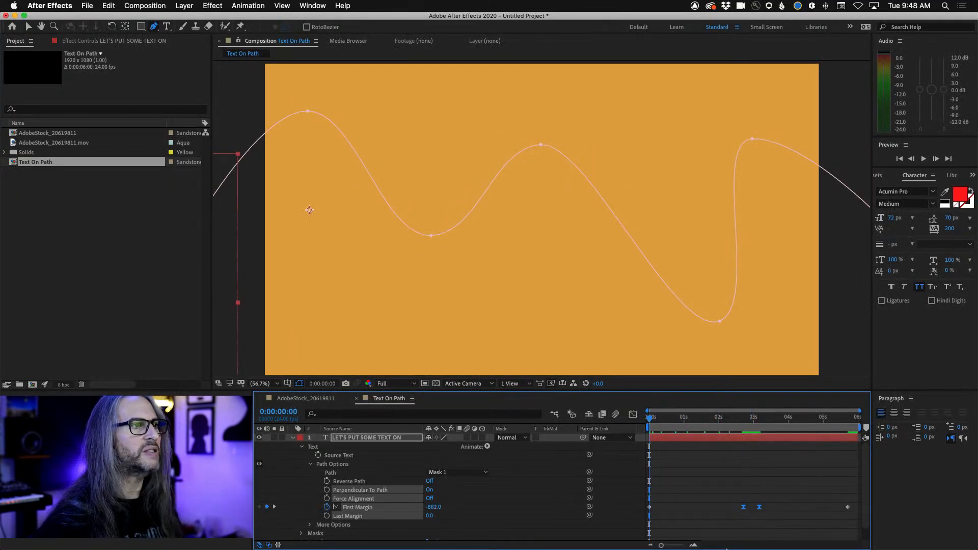
key(space)
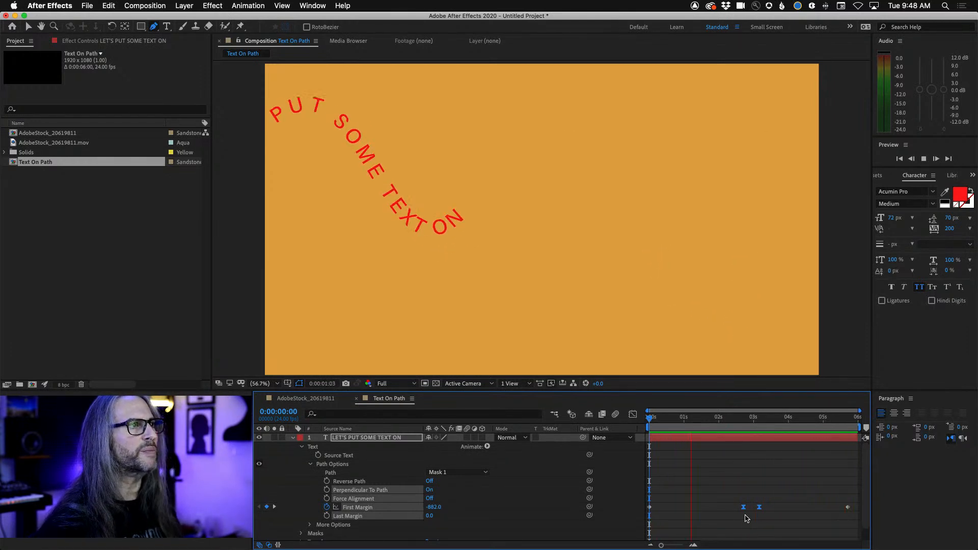
Move the two middle First Margin keyframes closer together to shorten the text's pause, and preview from the start
key(space)
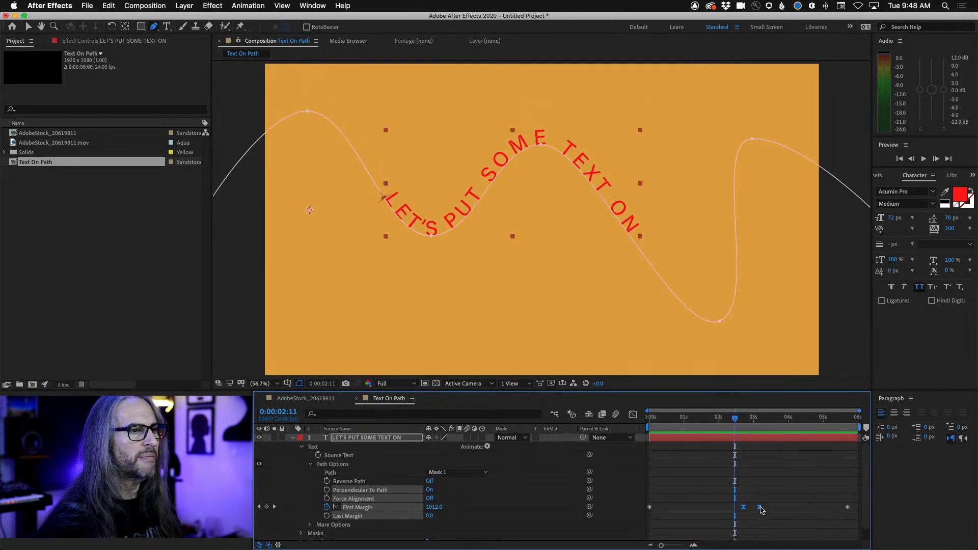
drag(757, 510, 753, 511)
drag(734, 426, 595, 427)
key(space)
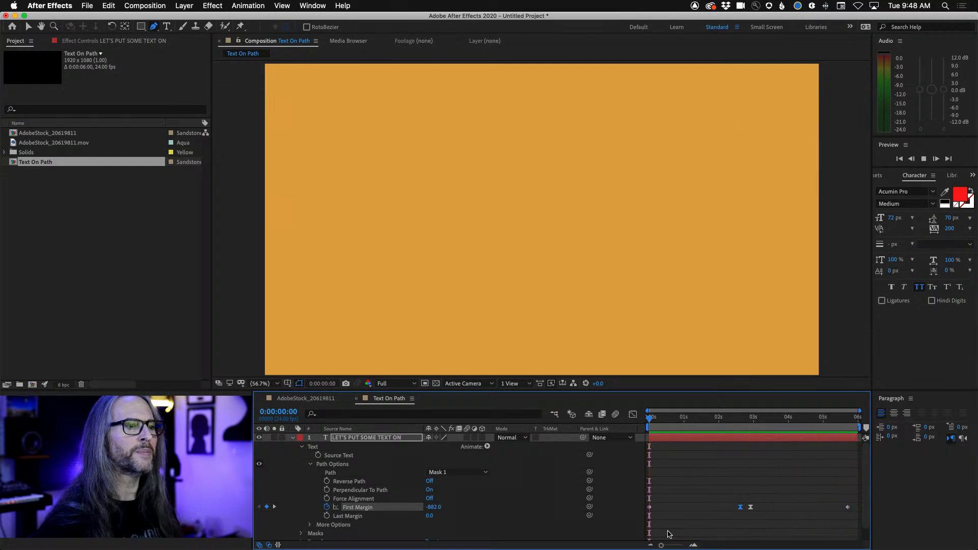
key(space)
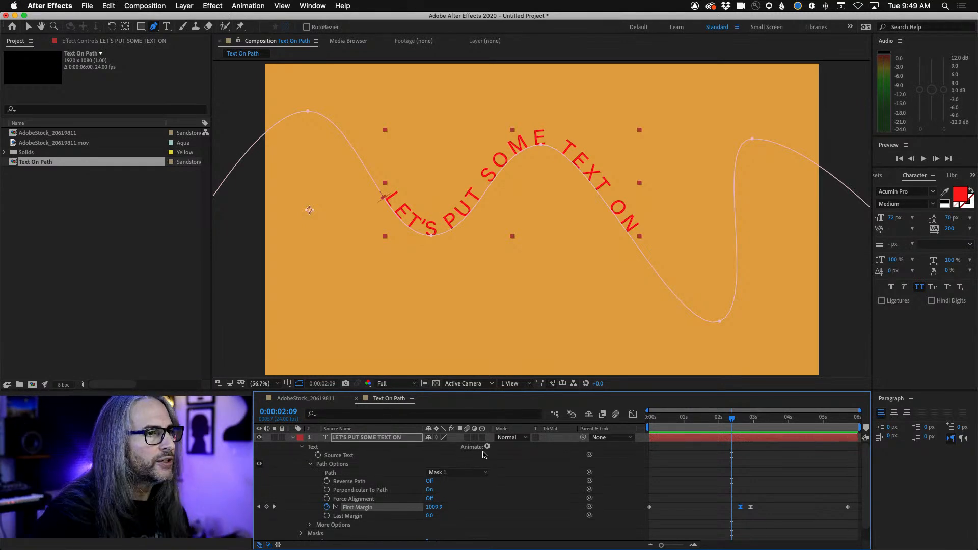
Add a Tracking animator to the text layer and tighten its Tracking Amount to -20
click(487, 447)
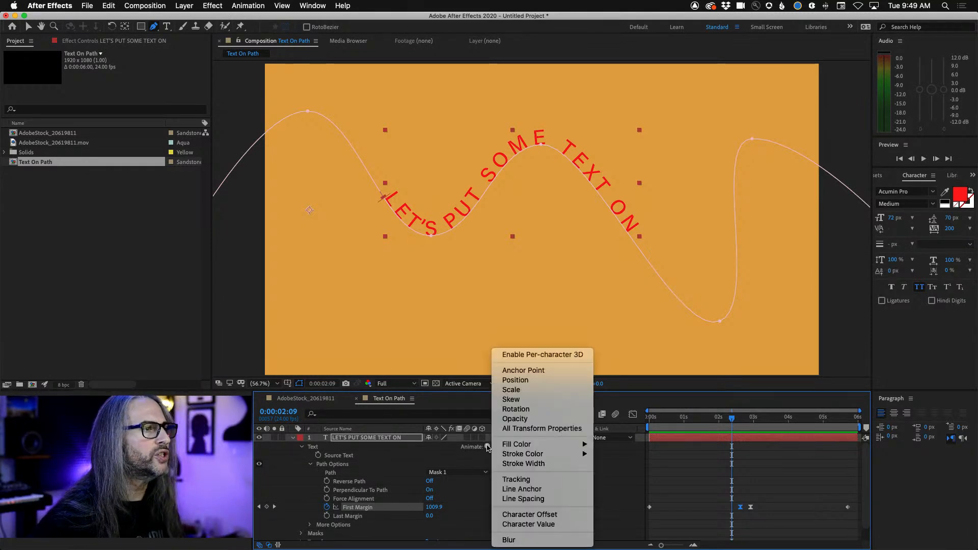
click(518, 480)
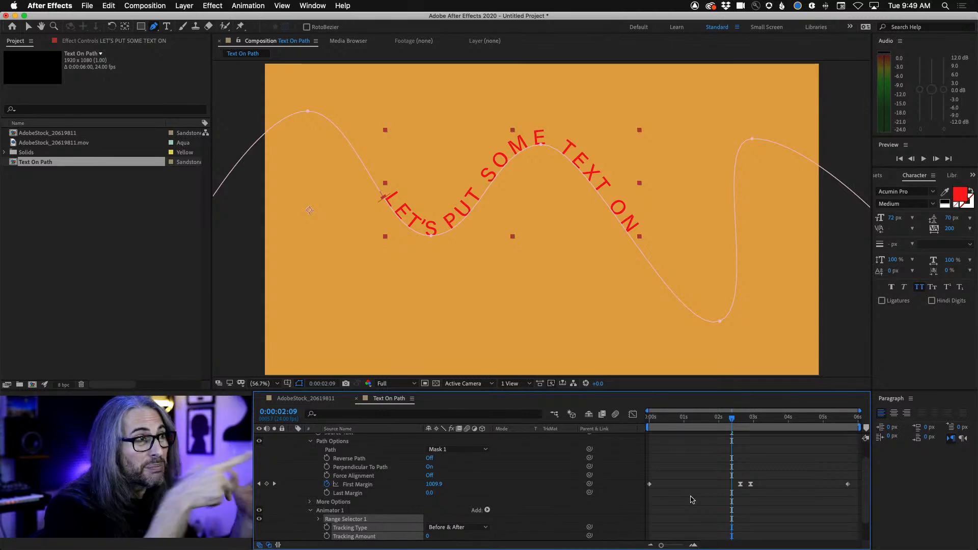
drag(731, 421, 746, 418)
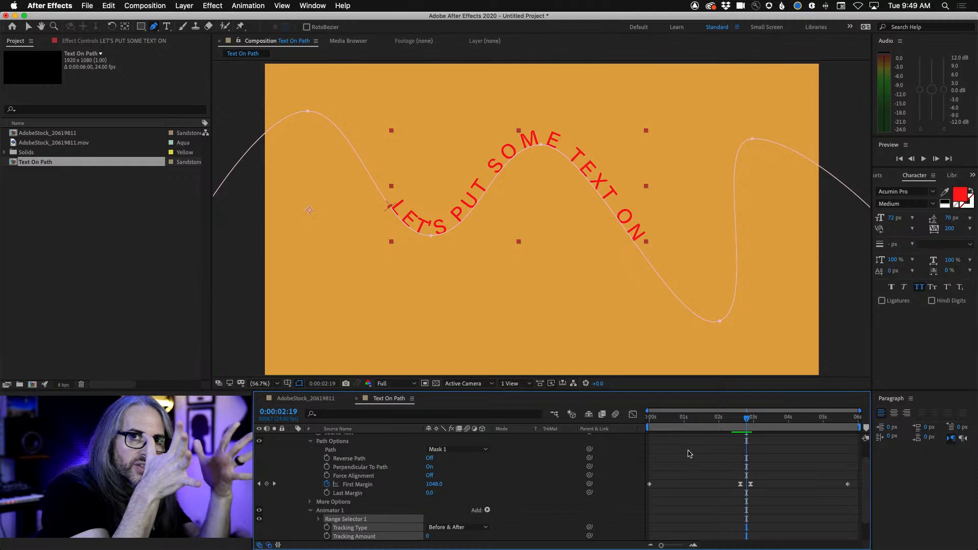
mouse_move(428, 538)
mouse_down()
mouse_move(438, 537)
mouse_move(418, 536)
mouse_up()
drag(744, 422, 772, 424)
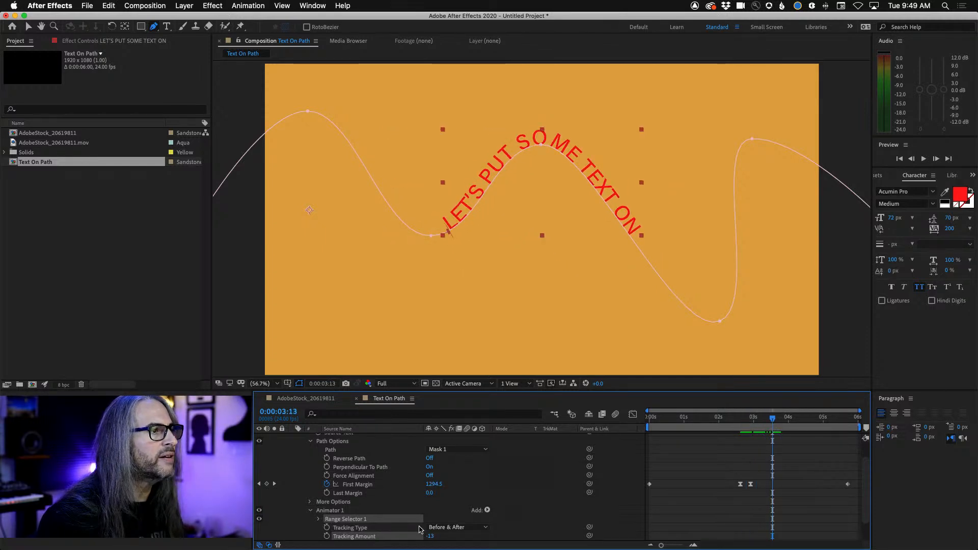
drag(427, 535, 426, 533)
Keyframe the Tracking Amount at -20 at 0:00:03:16 and at 0 at 0:00:00:13
key(Page_Down)
key(Page_Down)
key(Page_Down)
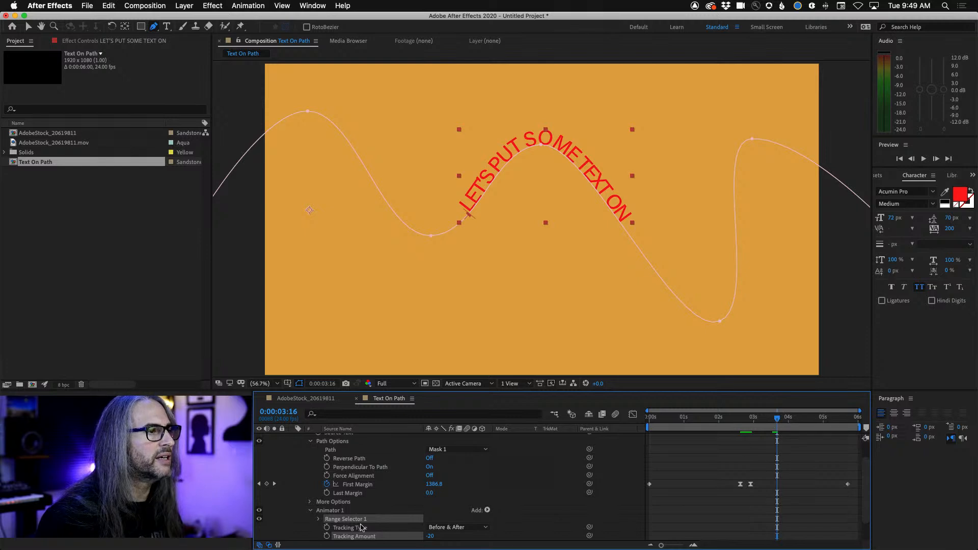
click(326, 536)
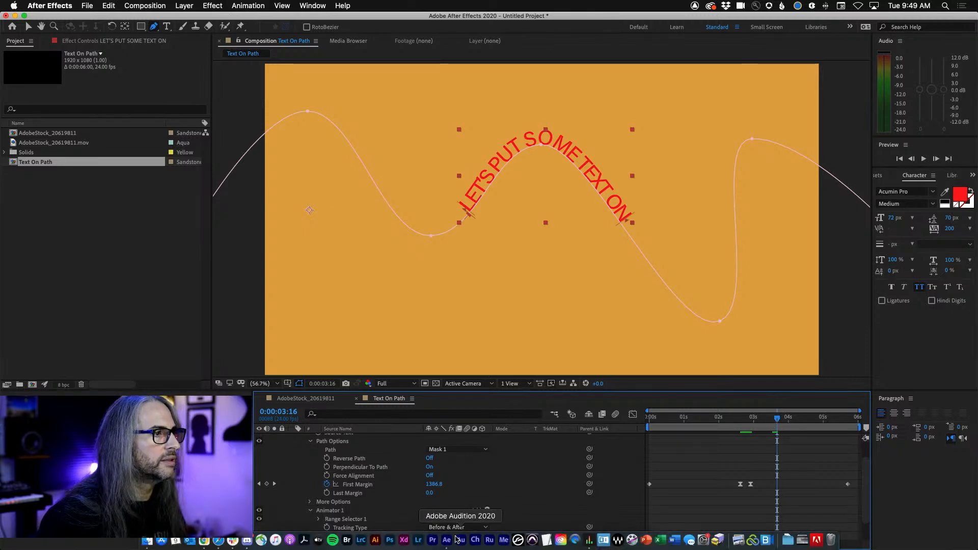
drag(778, 421, 668, 425)
click(432, 536)
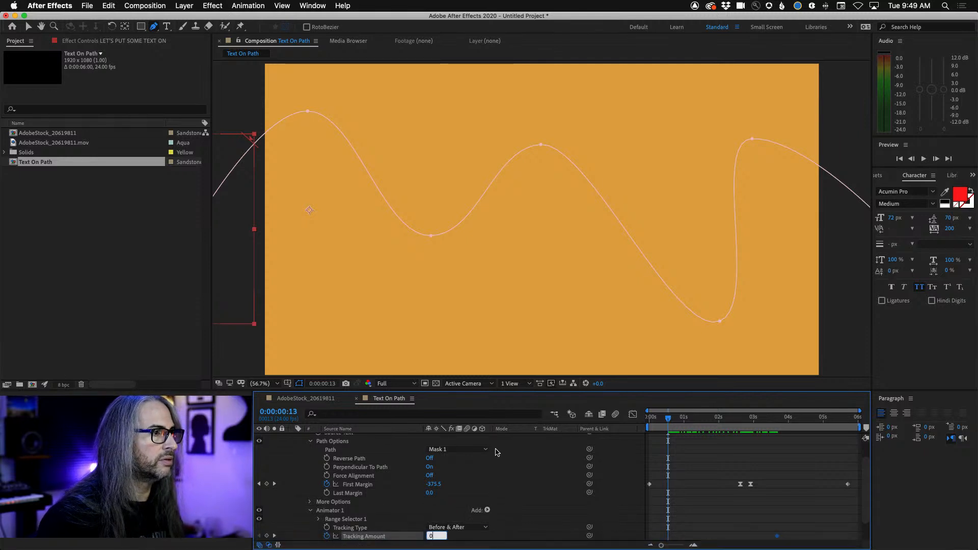
key(Return)
Move the -20 Tracking Amount keyframe back beside the second First Margin keyframe, and add a keyframe of 0 at 0:00:02:05
drag(672, 421, 731, 422)
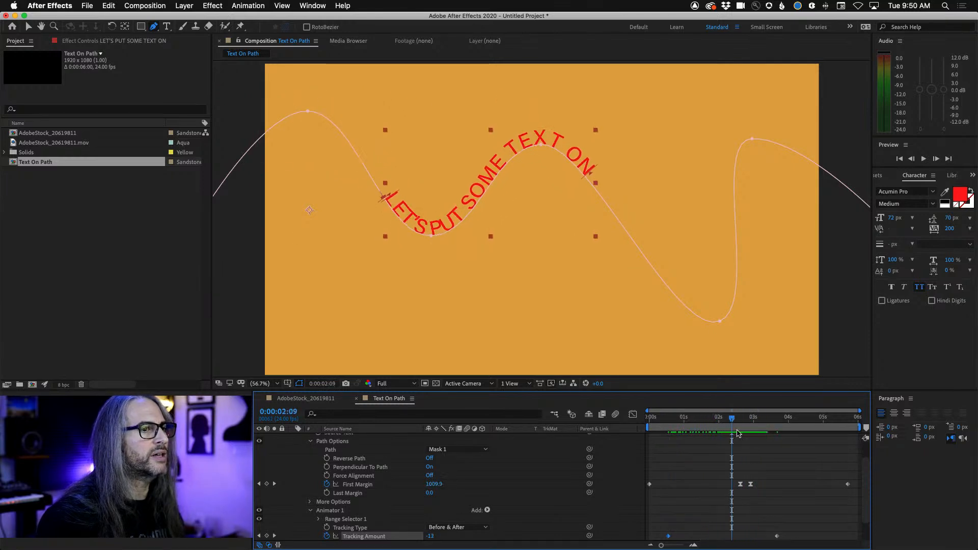
drag(777, 536, 743, 537)
mouse_move(732, 423)
mouse_down()
mouse_move(710, 423)
mouse_move(725, 426)
mouse_up()
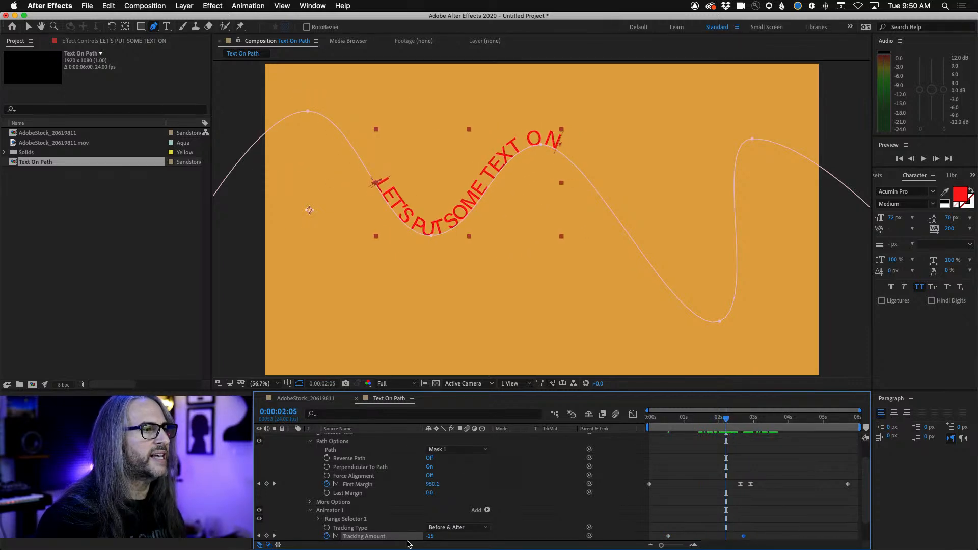
click(429, 536)
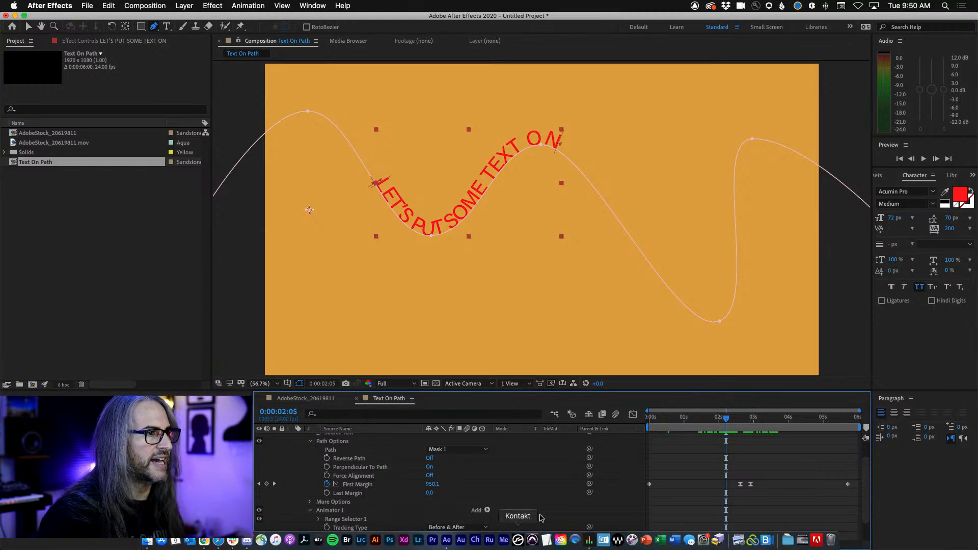
text(0)
key(Return)
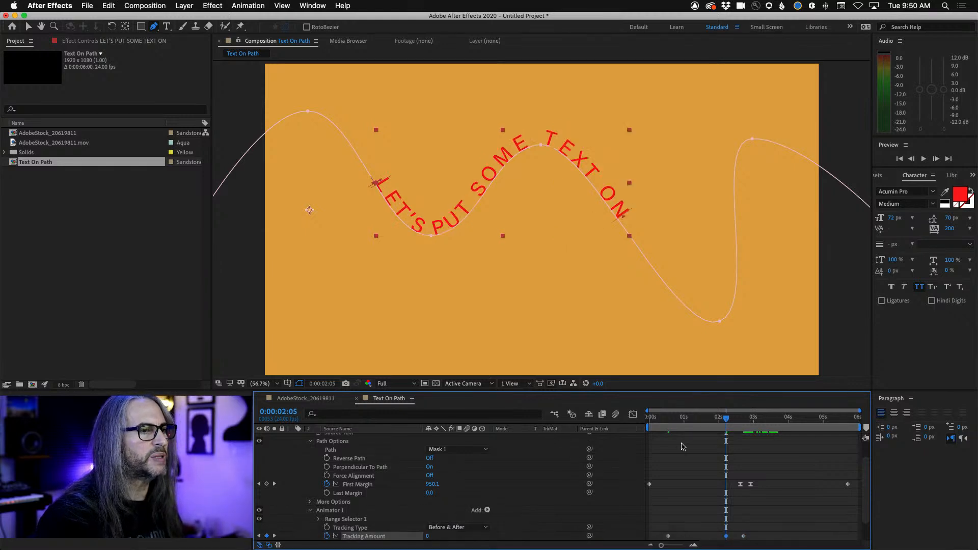
Add a Tracking Amount keyframe holding -20 at 0:00:03:02 and another of 0 at 0:00:05:10
drag(731, 419, 756, 419)
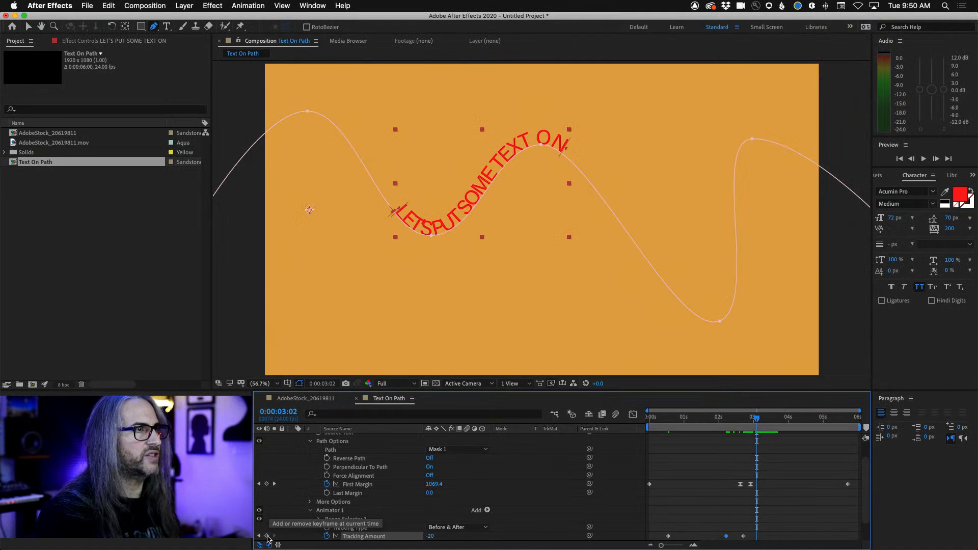
click(267, 536)
drag(757, 417, 838, 423)
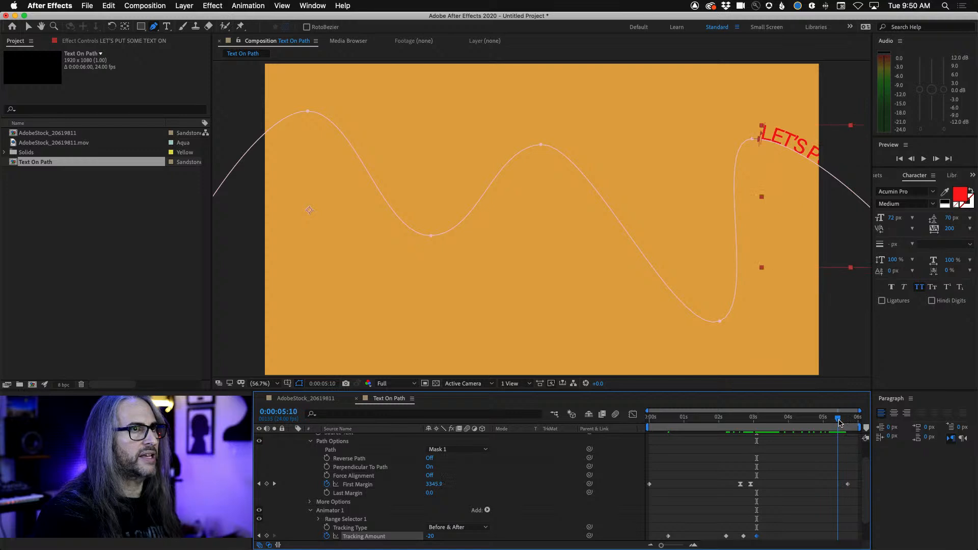
click(432, 536)
text(0)
key(Return)
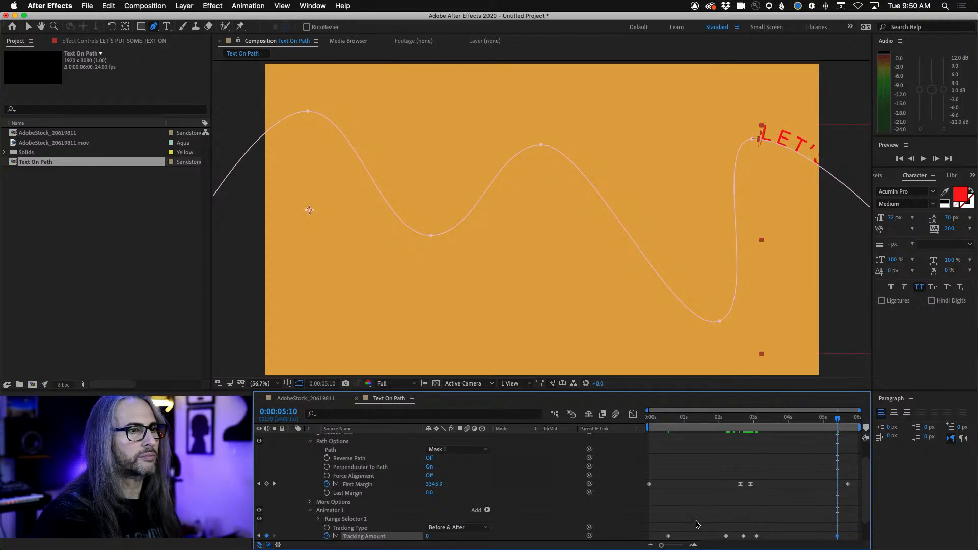
Apply Easy Ease to the three middle Tracking Amount keyframes and preview the animation from the start
drag(701, 522, 775, 546)
right_click(758, 527)
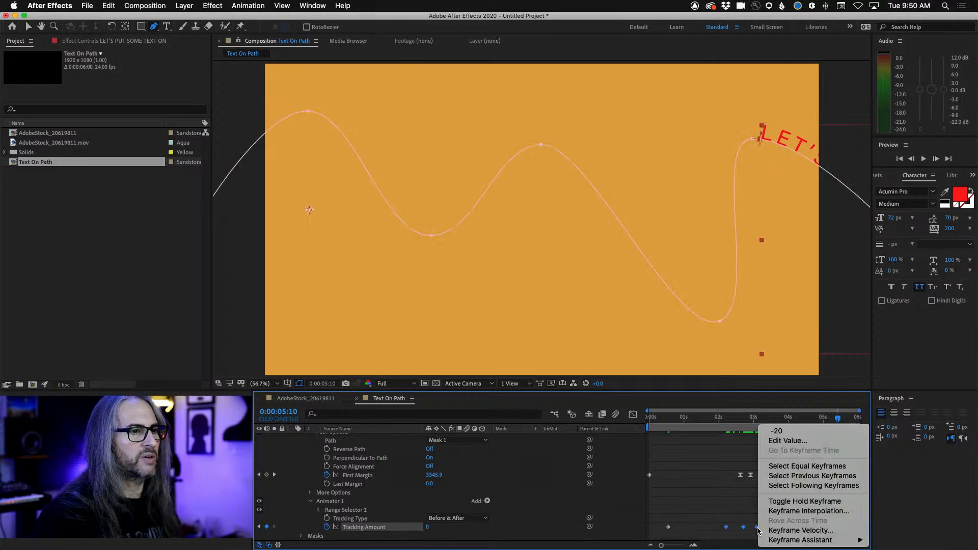
mouse_move(770, 541)
click(646, 482)
key(Home)
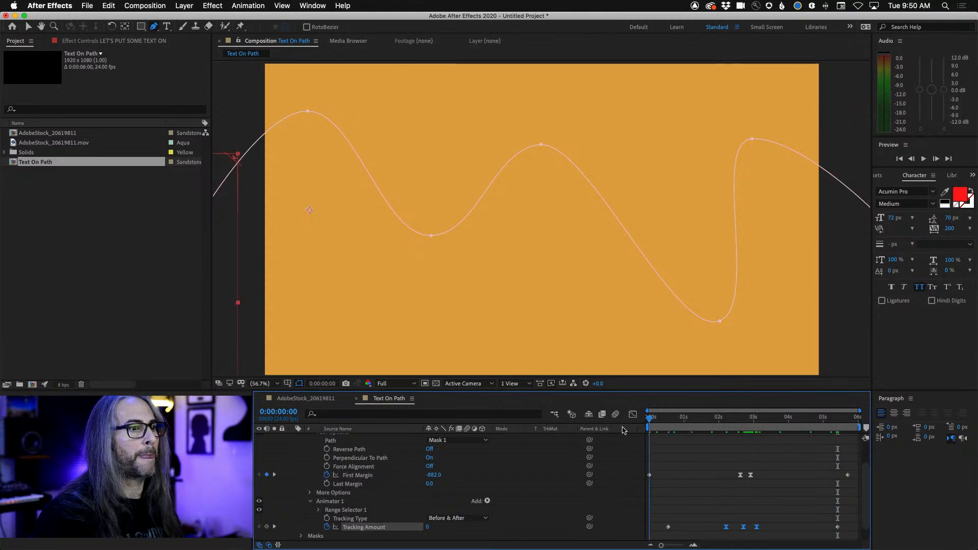
key(space)
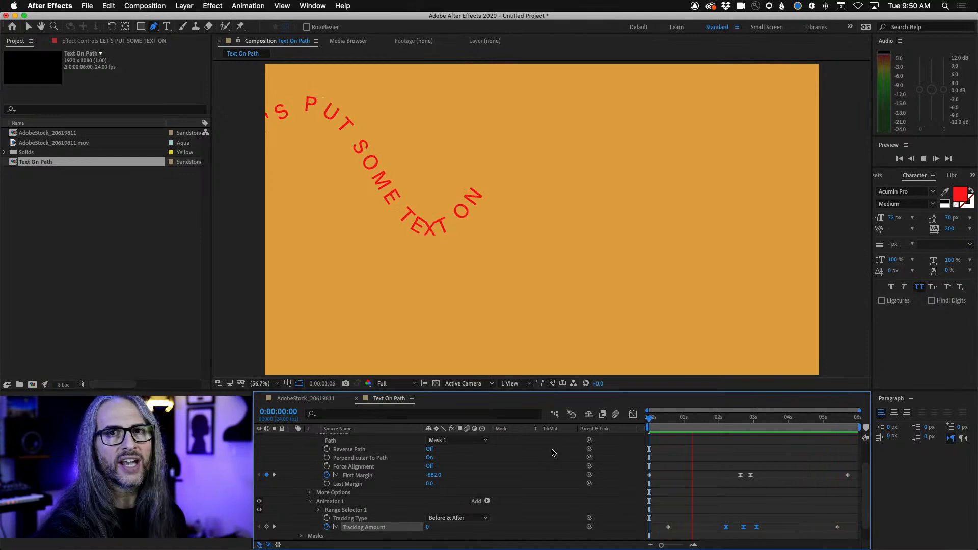
key(space)
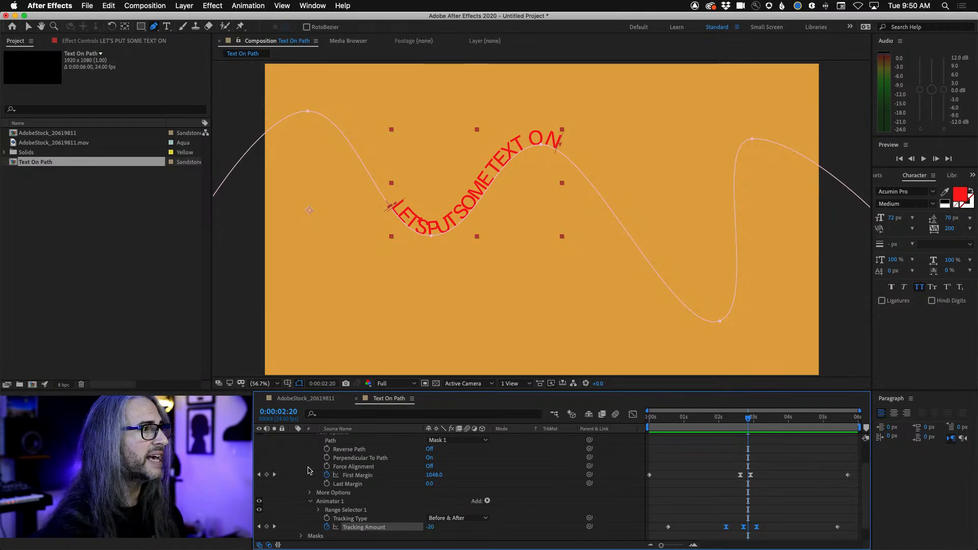
In the AdobeStock_20619811 composition, add the text ISLANDS IN THE STREAM and place it centered just above the horizon
click(293, 402)
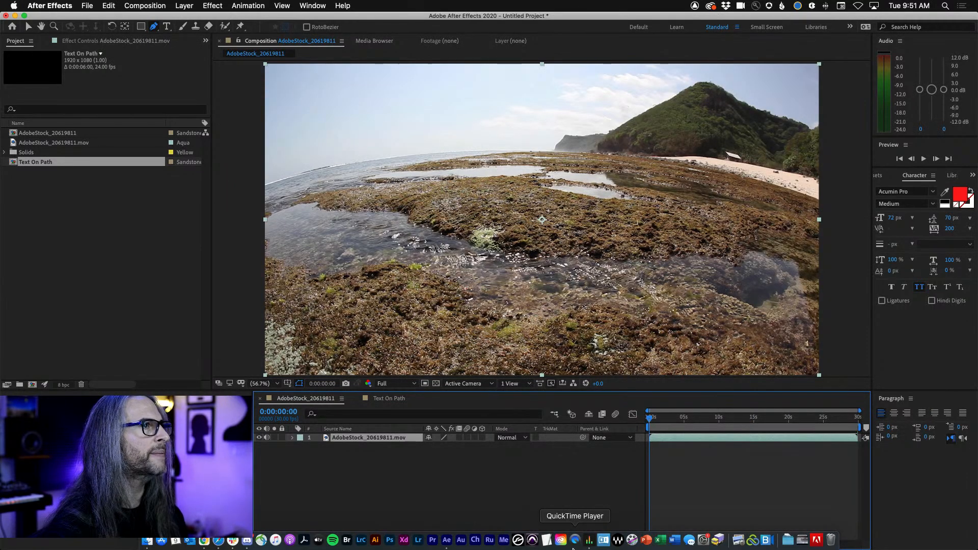
click(166, 27)
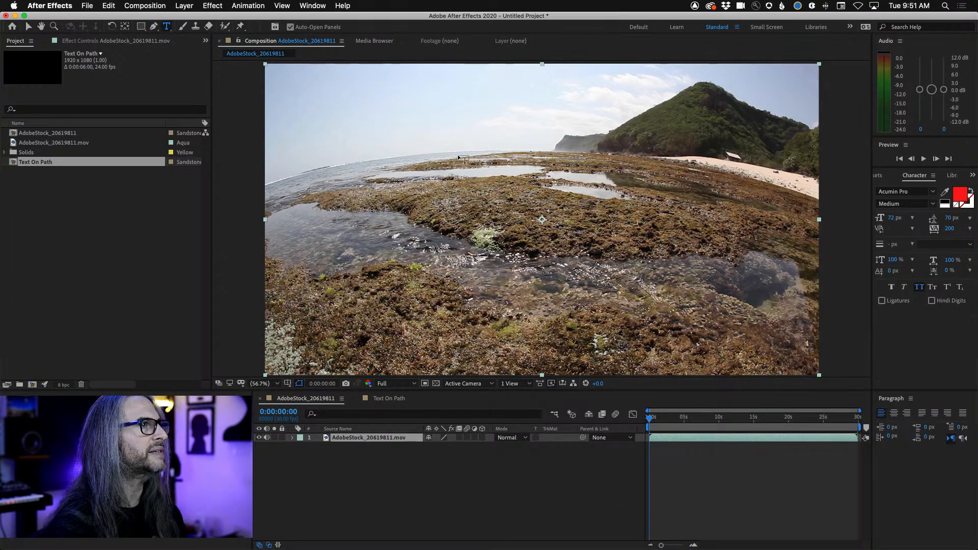
click(471, 116)
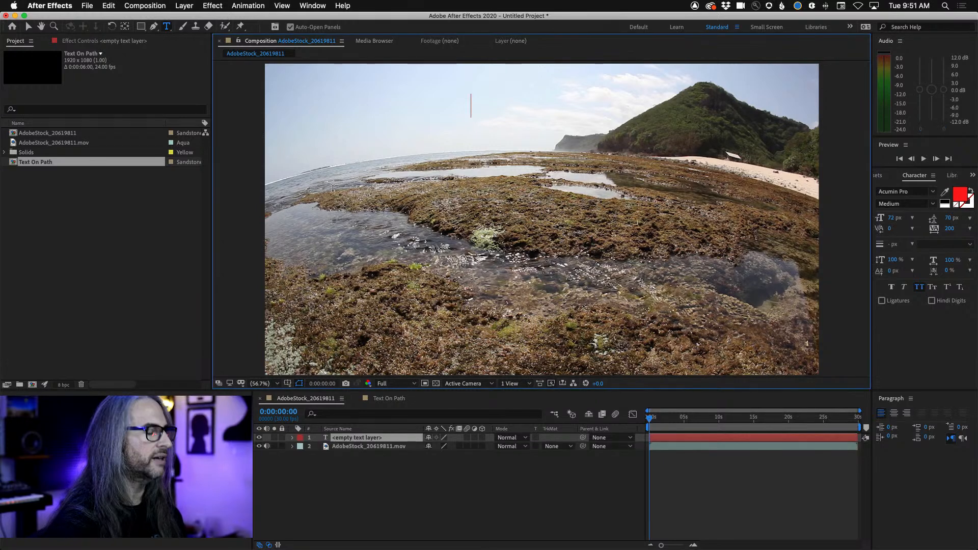
text(ISLANDS IN THE STREAM)
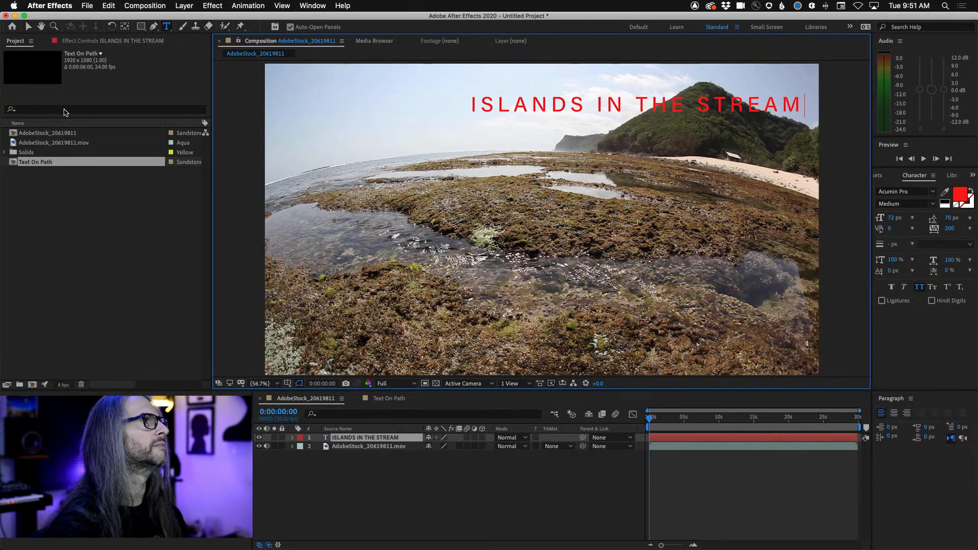
click(28, 26)
drag(566, 111, 504, 133)
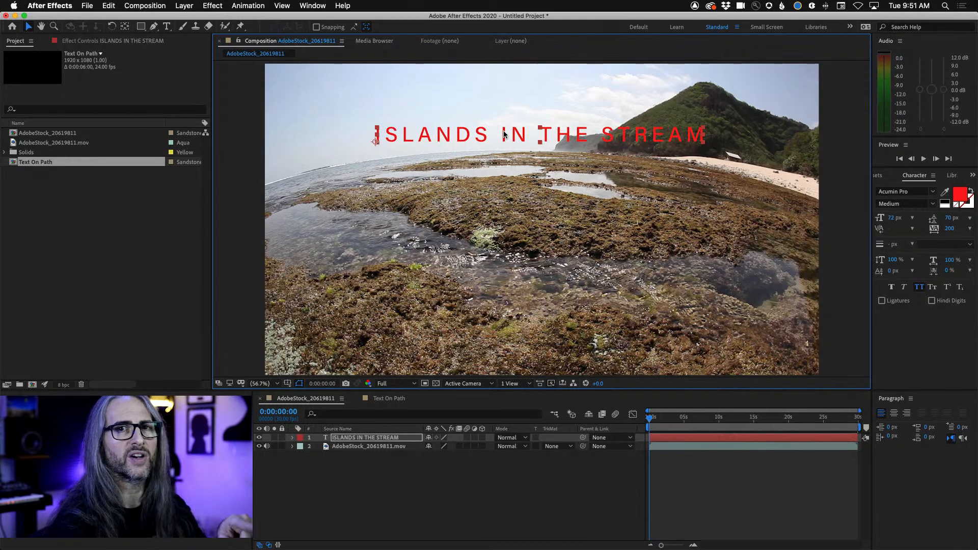
Draw an open mask path on the text layer along the curved horizon, starting and ending outside the frame
click(354, 457)
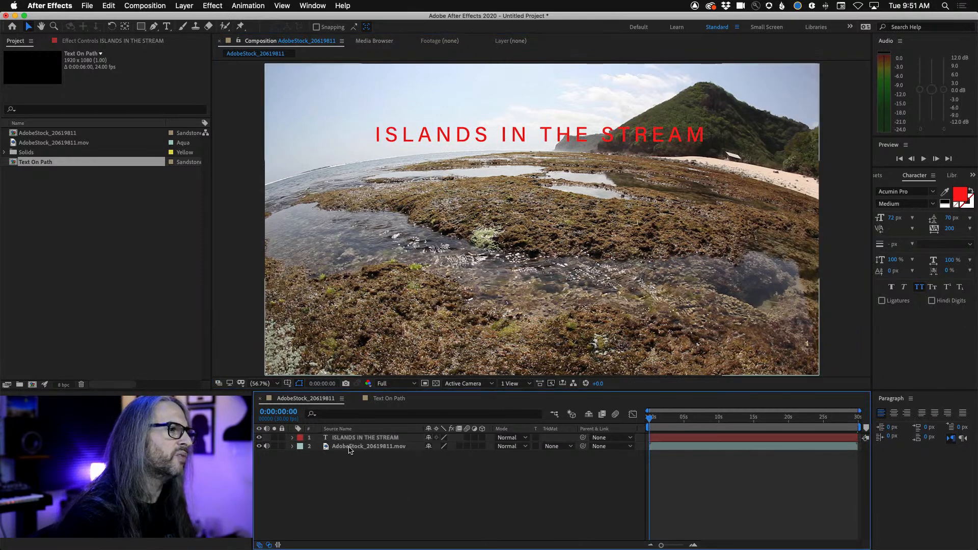
click(350, 438)
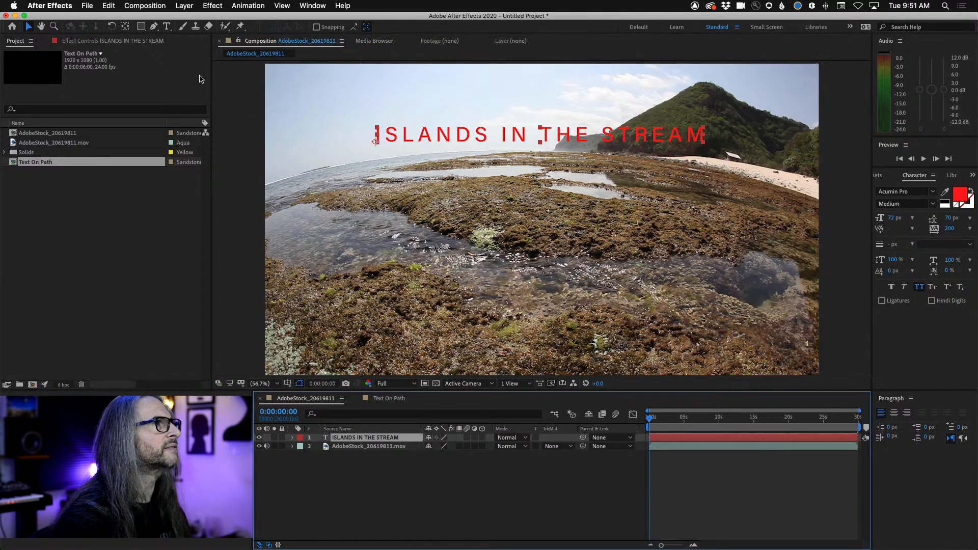
click(153, 27)
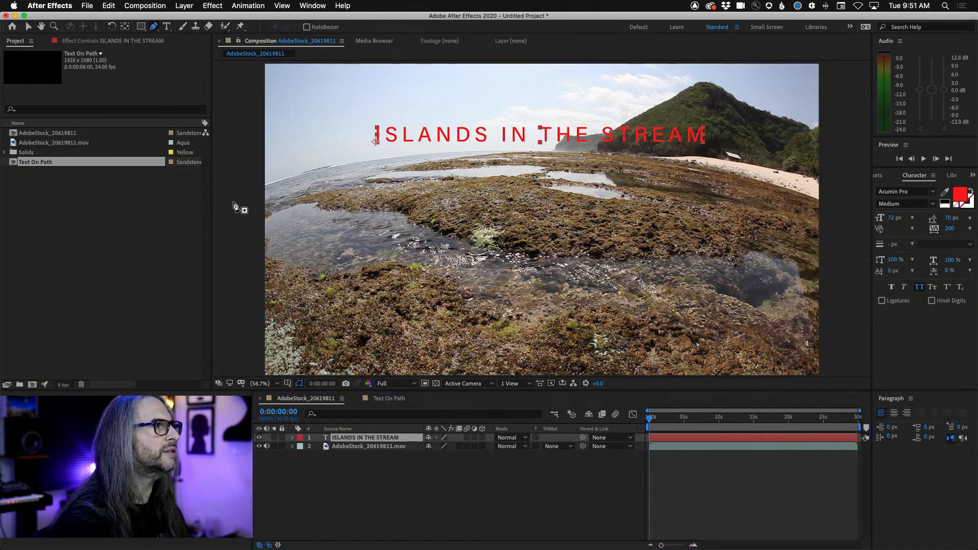
click(235, 206)
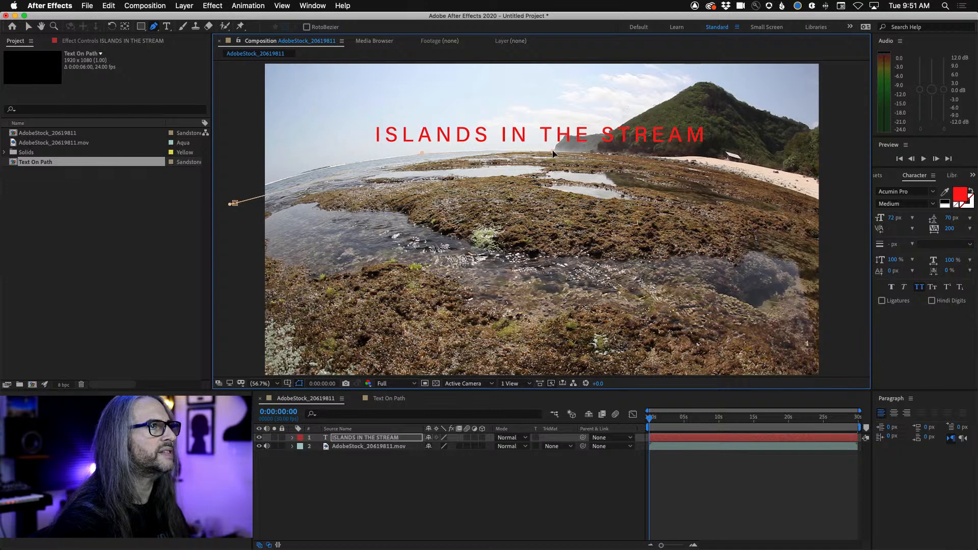
click(734, 177)
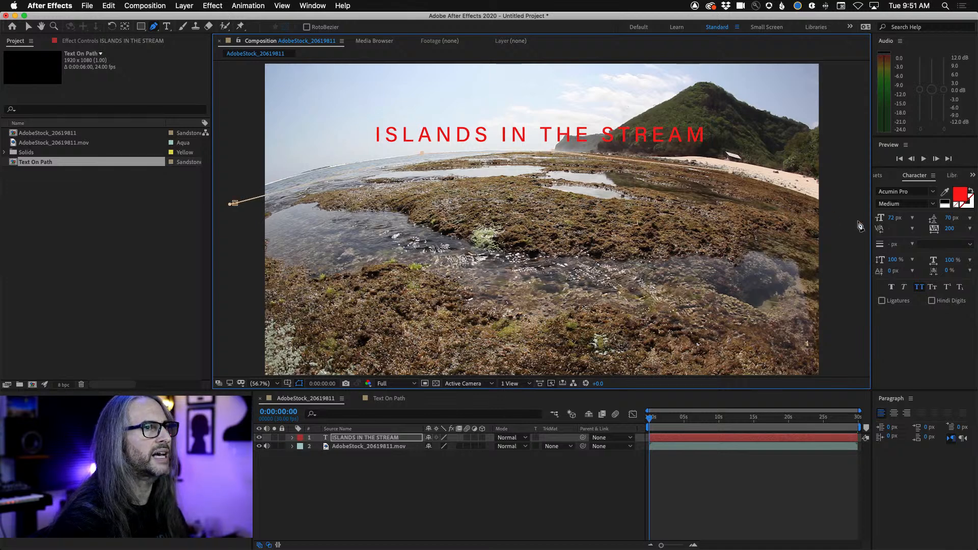
click(857, 221)
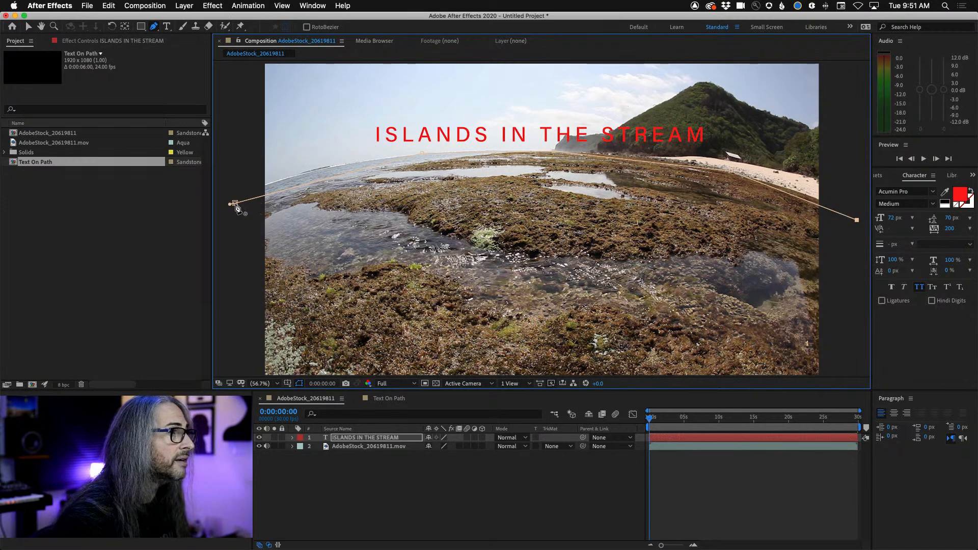
Undo closing the mask path and bend its left segment to follow the horizon's curve
click(235, 203)
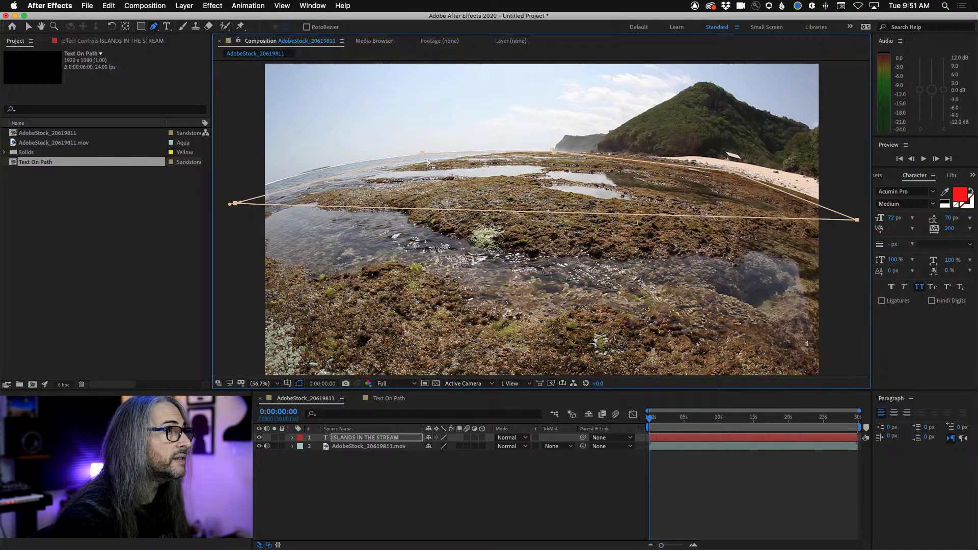
key(super+z)
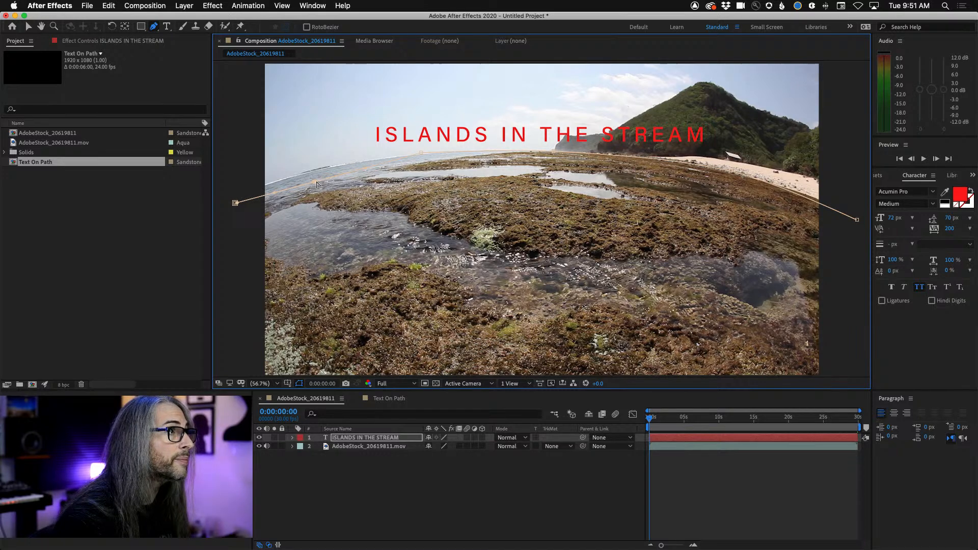
drag(313, 179, 302, 175)
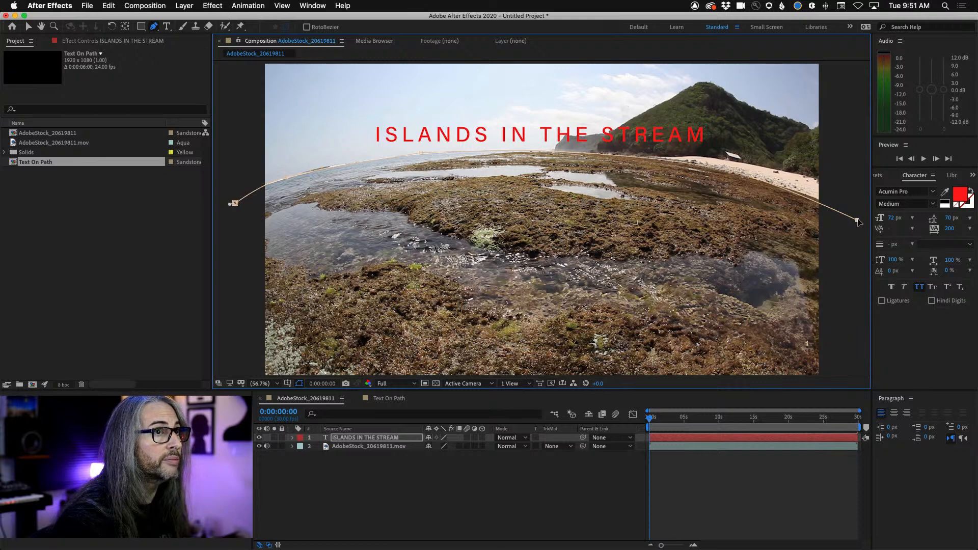
Raise the mask path's right end point slightly and set the text layer's path to Mask 1
drag(858, 219, 857, 217)
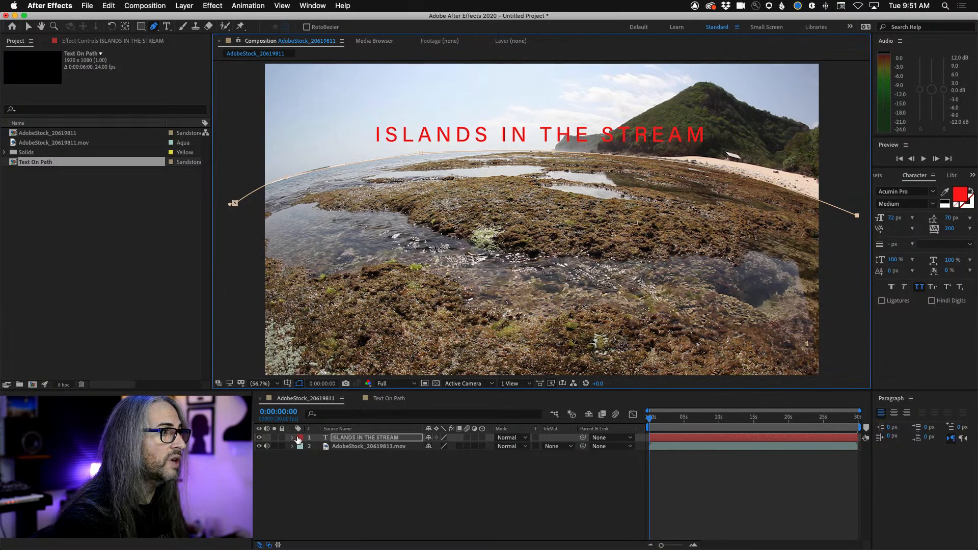
click(289, 439)
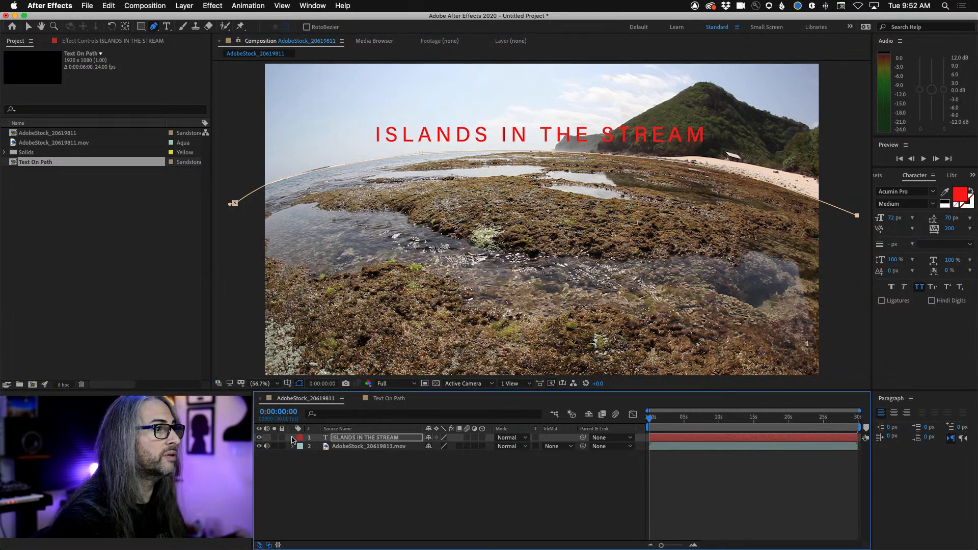
click(293, 438)
click(301, 447)
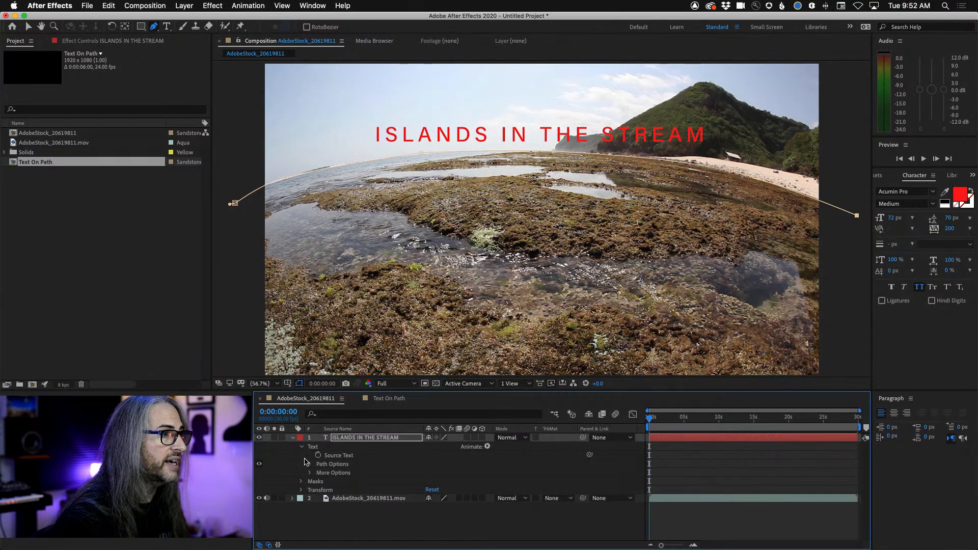
click(309, 465)
click(457, 473)
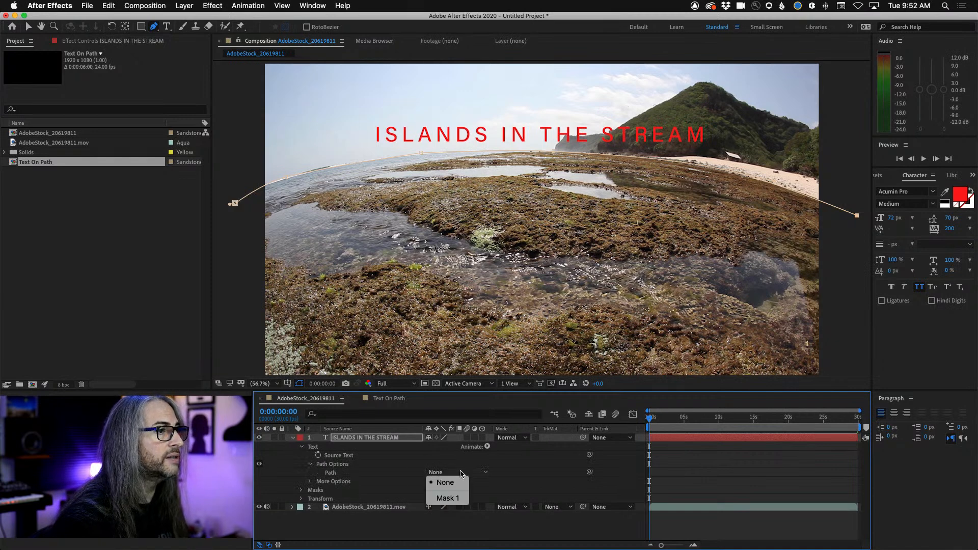
click(455, 498)
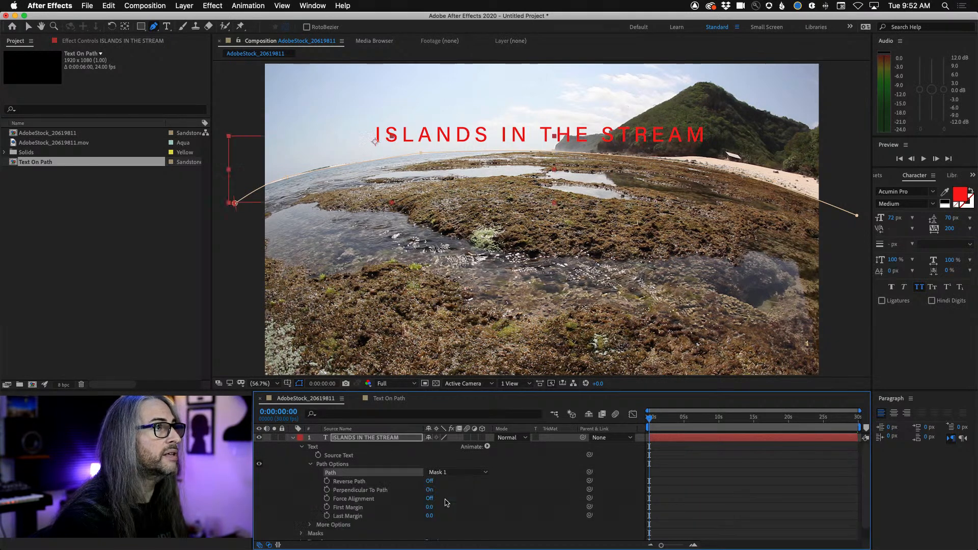
Set the text's First Margin to -1165 so it starts off-frame left, and keyframe it at the start of the composition
drag(429, 506, 2, 538)
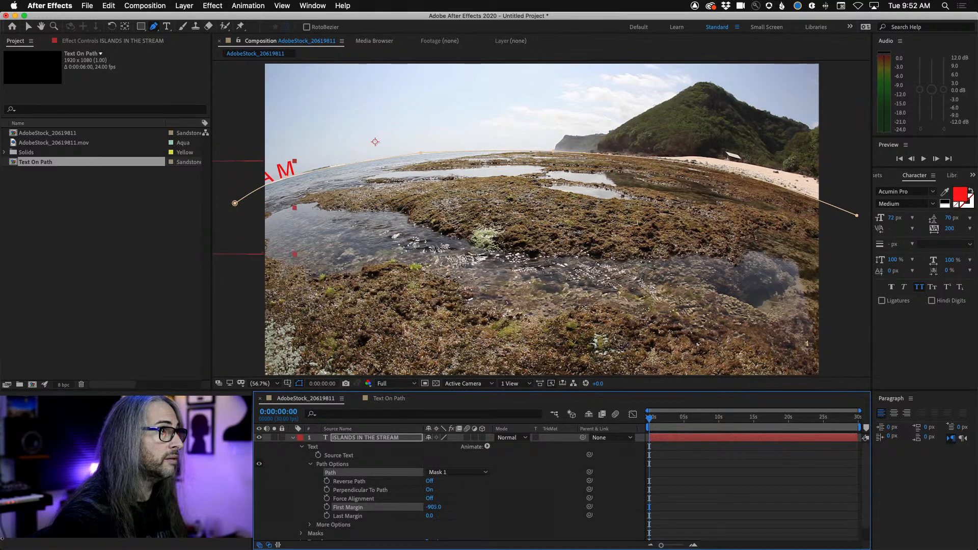
drag(430, 508, 359, 516)
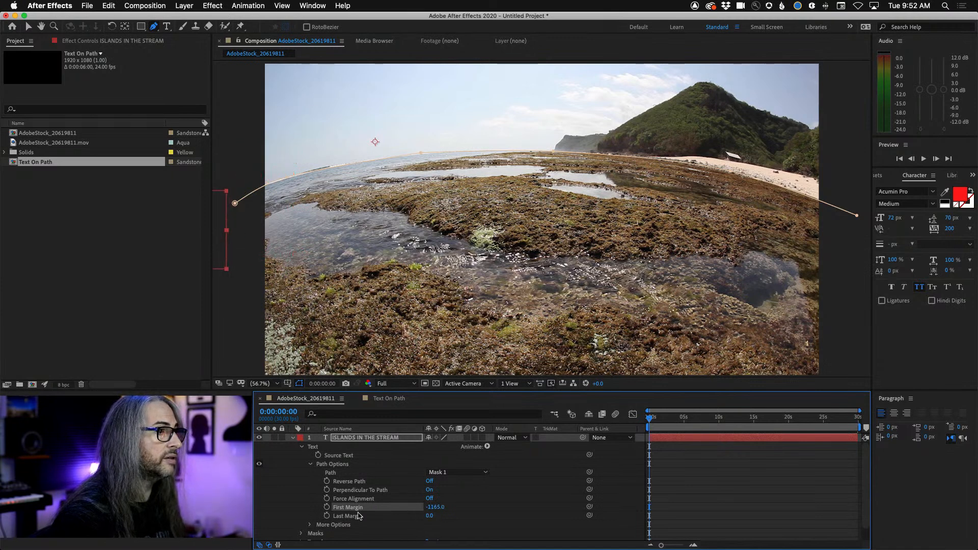
click(327, 507)
drag(654, 419, 885, 425)
key(Home)
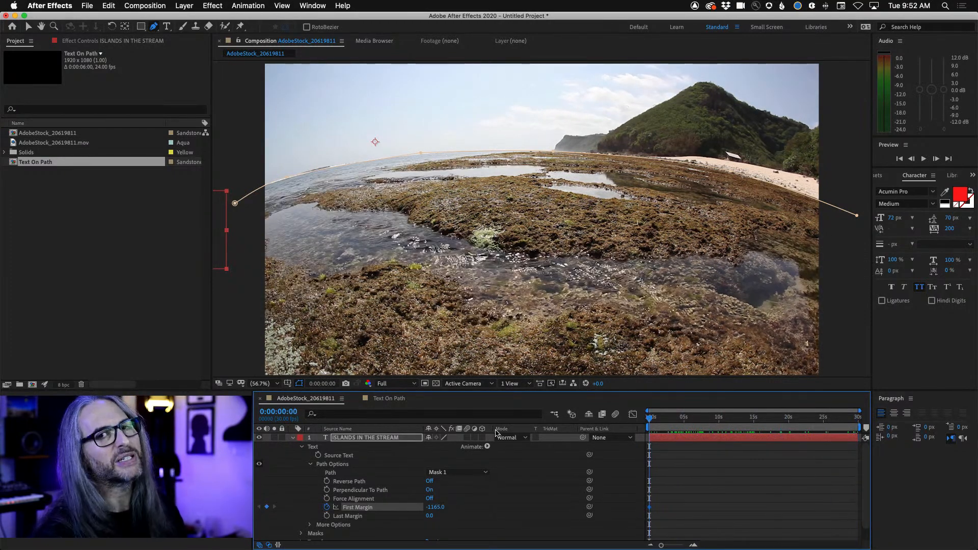
Shorten the work area to about 6 seconds and keyframe a larger First Margin at 0:00:06:02, moving the text off-frame right
drag(651, 416, 697, 419)
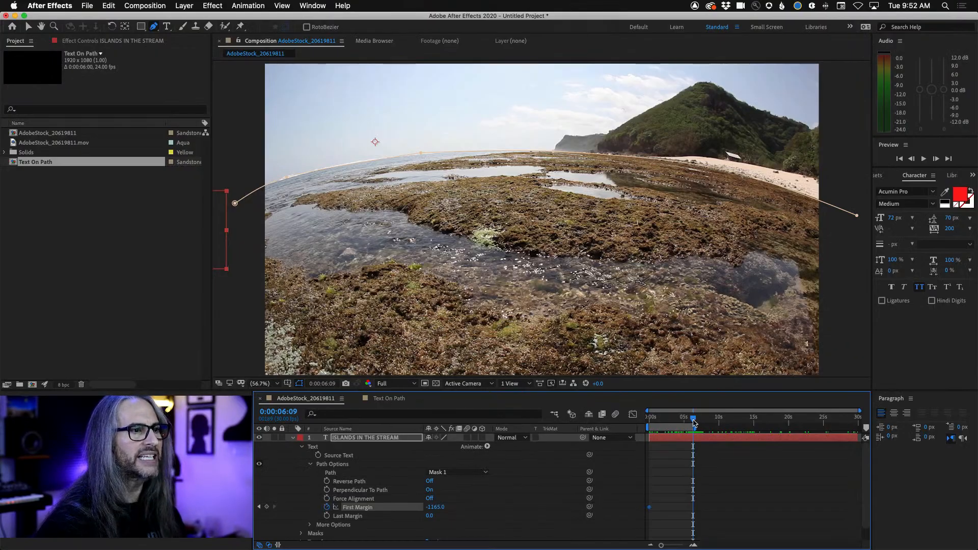
mouse_move(694, 423)
mouse_down()
mouse_move(611, 427)
mouse_move(692, 432)
mouse_up()
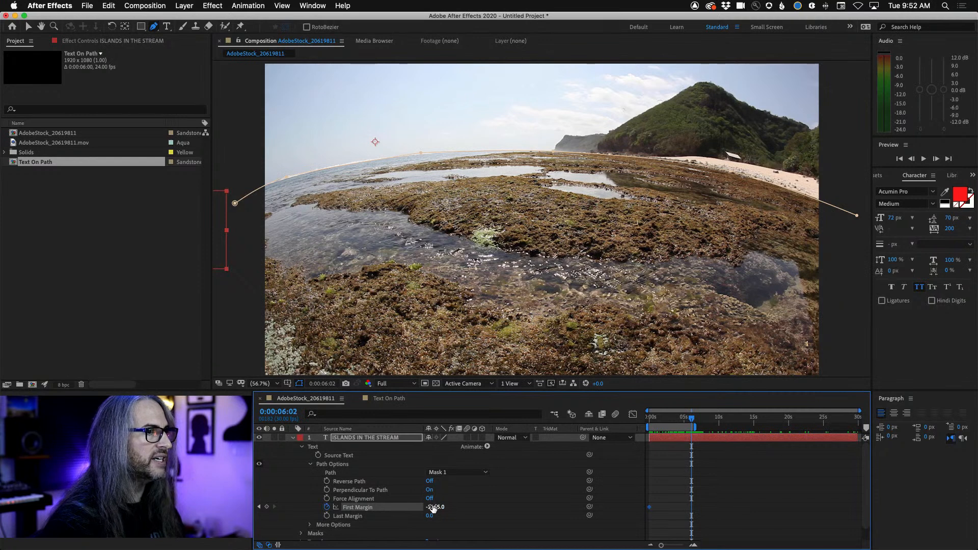
drag(461, 506, 602, 505)
Preview the text's travel along the horizon from the start and return to the first frame
drag(691, 425, 630, 432)
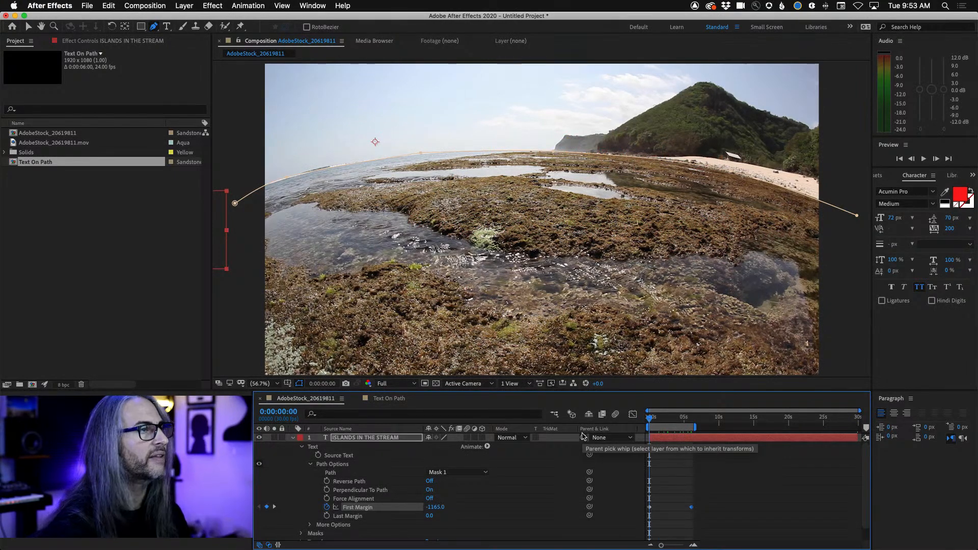
key(space)
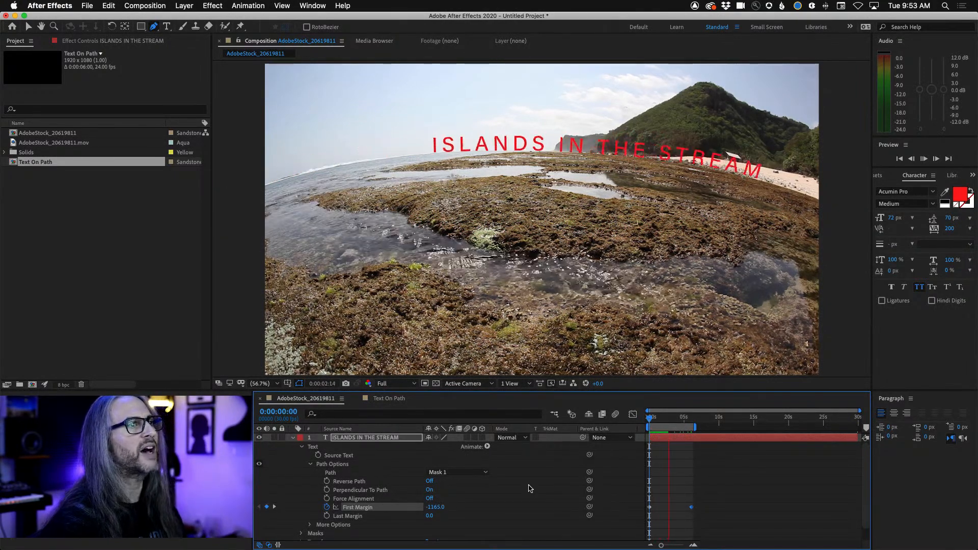
key(space)
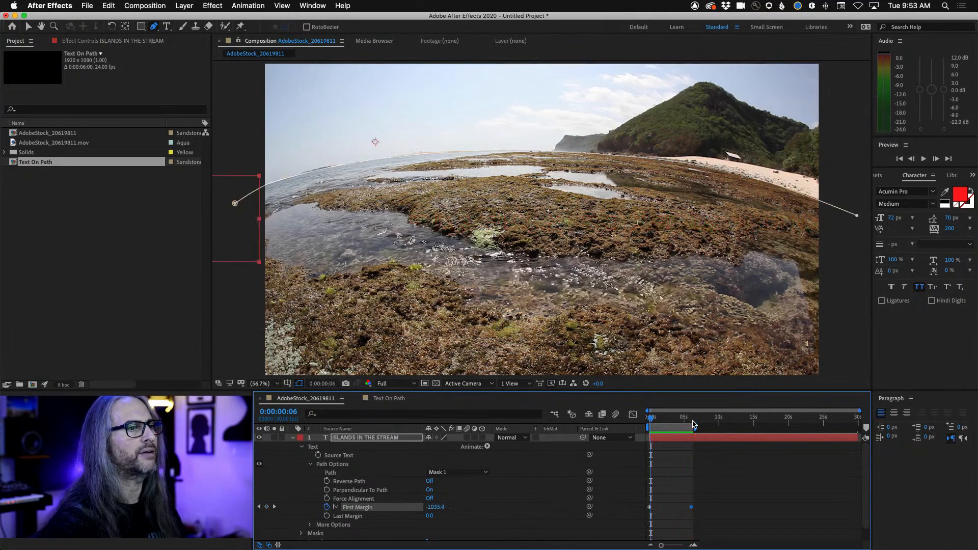
drag(687, 420, 594, 424)
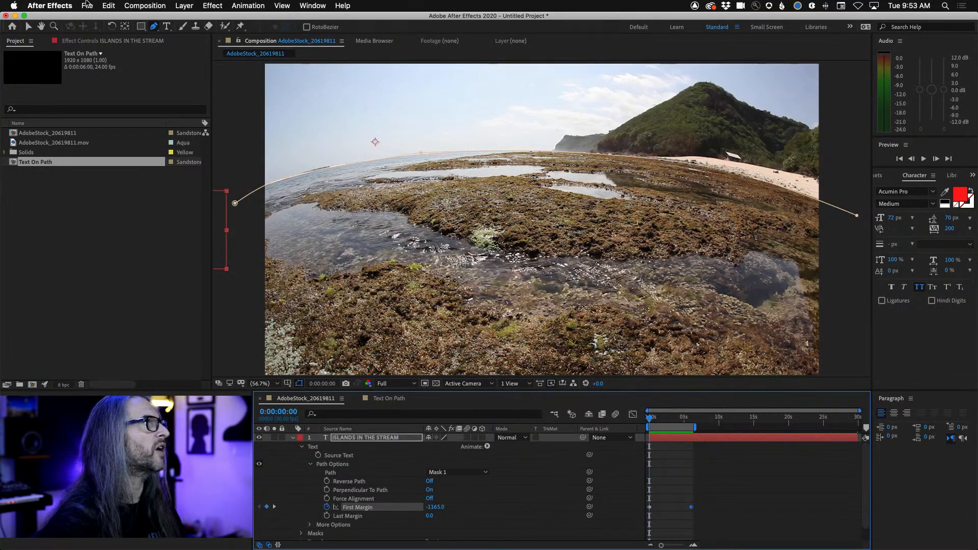
Close the untitled project without saving and open the recent project TextOnPath.aep
click(86, 5)
click(125, 83)
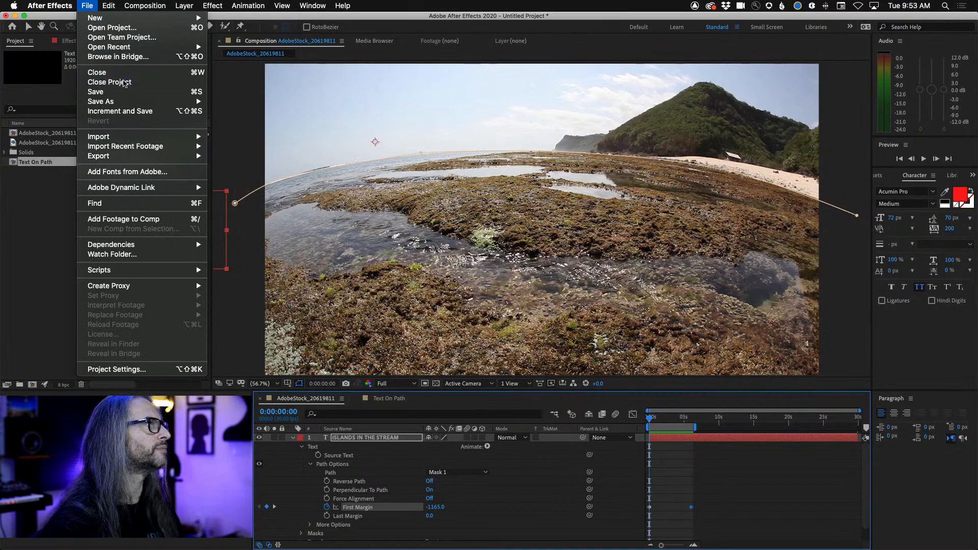
click(453, 299)
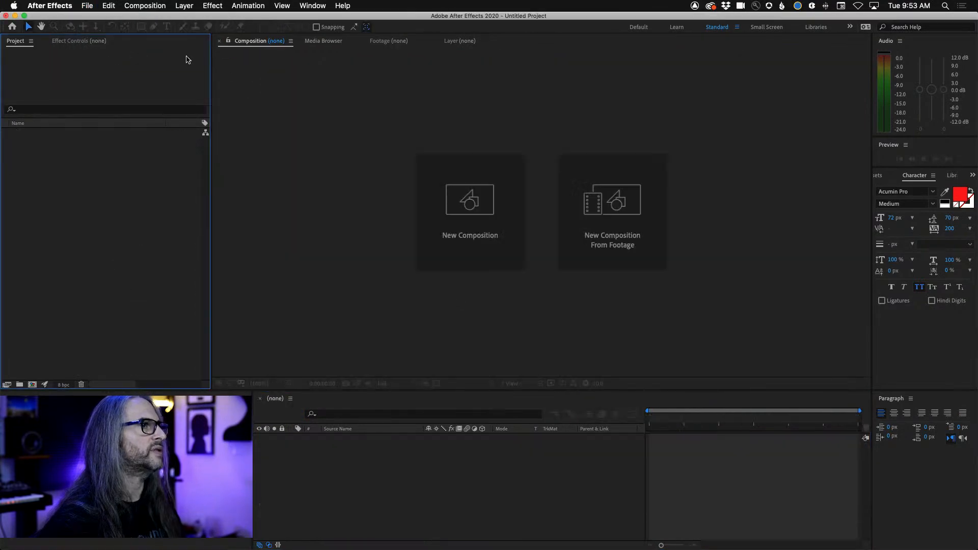
click(87, 5)
mouse_move(162, 48)
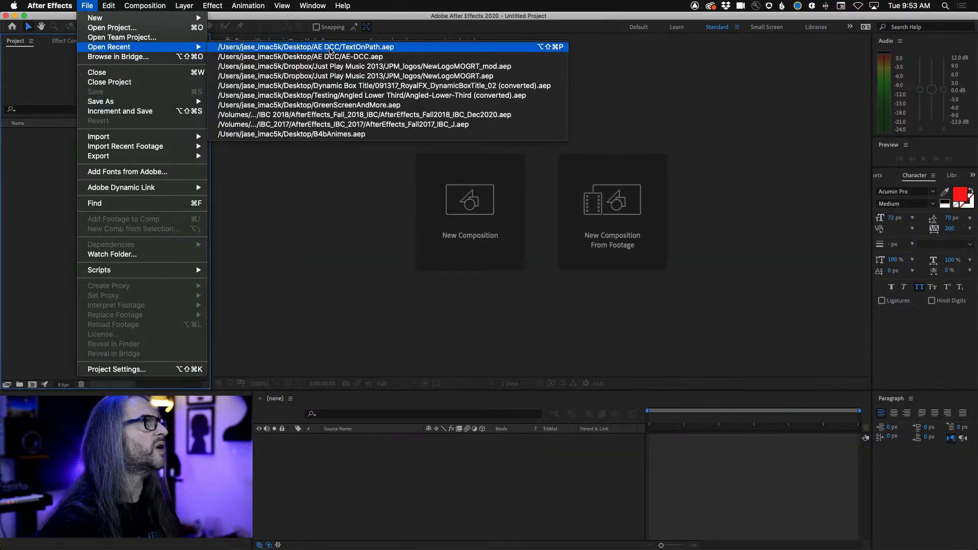
click(330, 47)
Preview the AdobeStock_20619811 composition and add it to the Adobe Media Encoder queue
key(space)
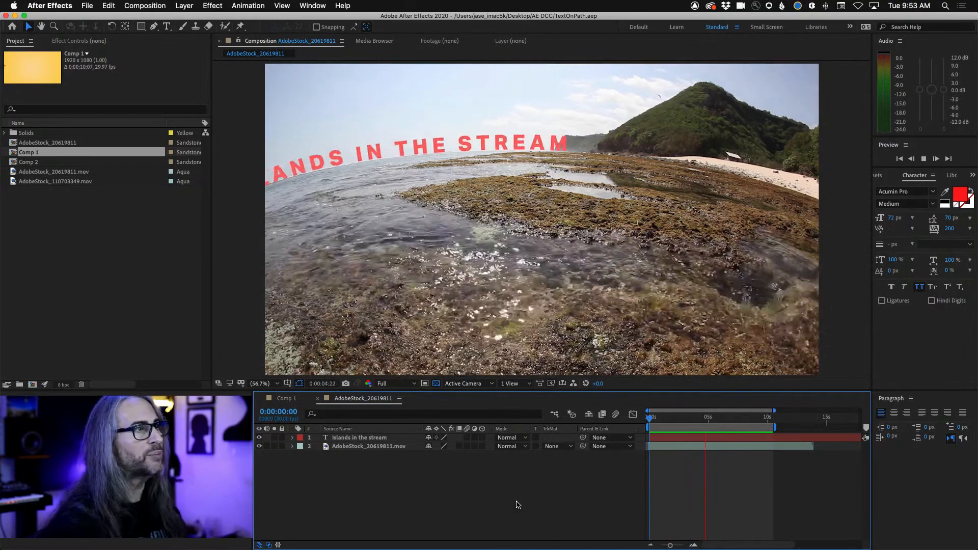
key(space)
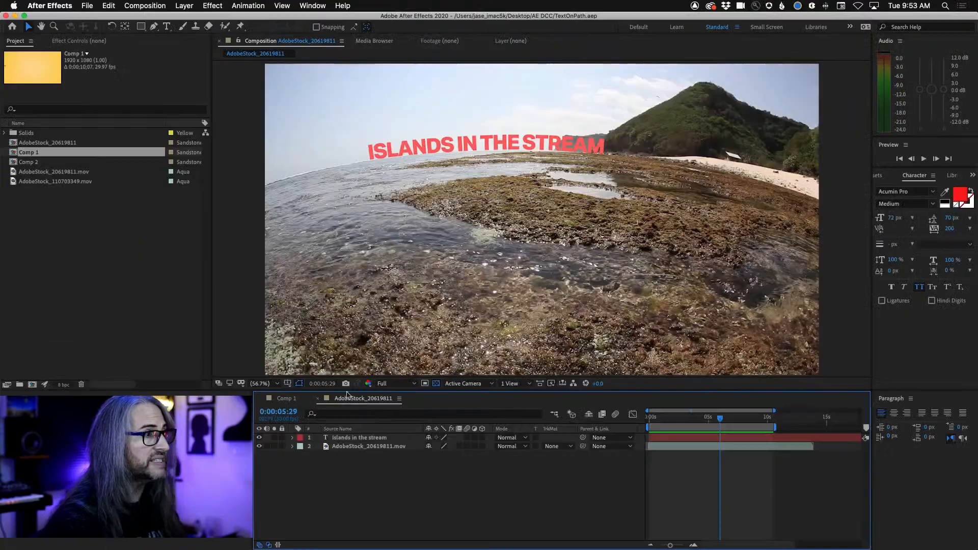
click(87, 5)
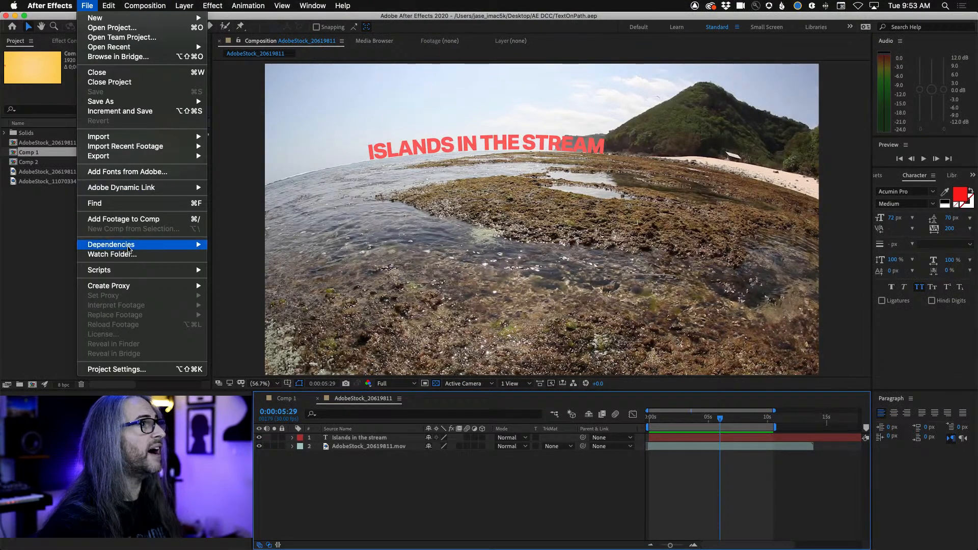
mouse_move(127, 161)
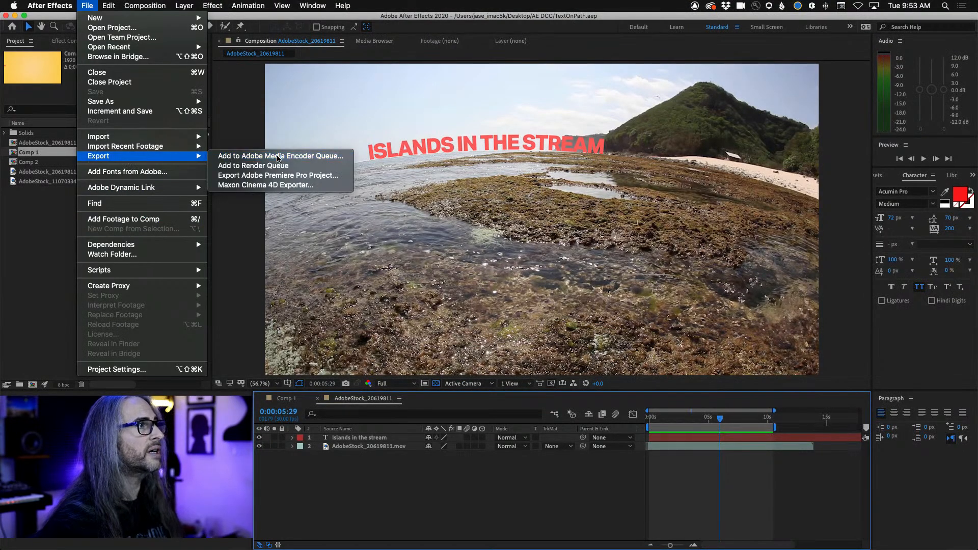
click(278, 156)
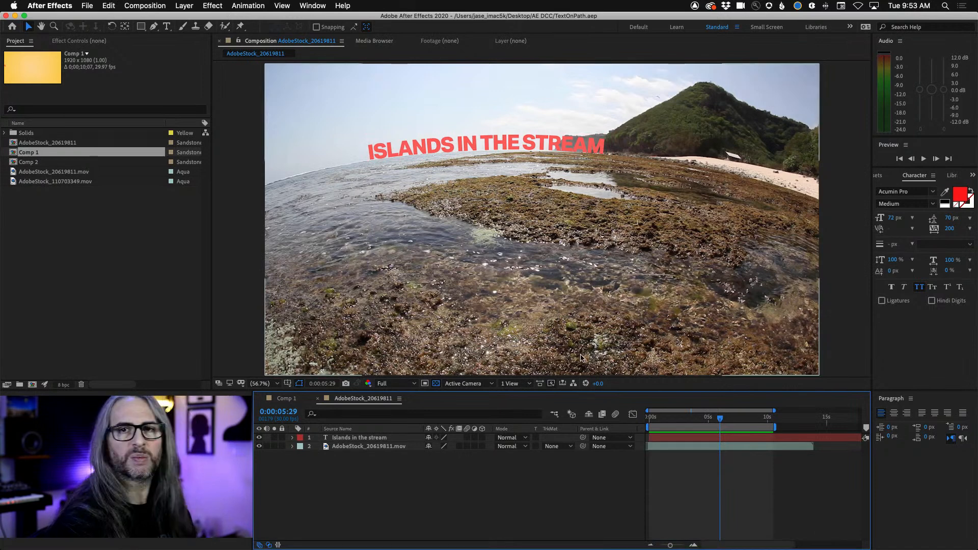
Switch to Media Encoder and remove the Green Screen Umbrella job from the queue
mouse_move(533, 546)
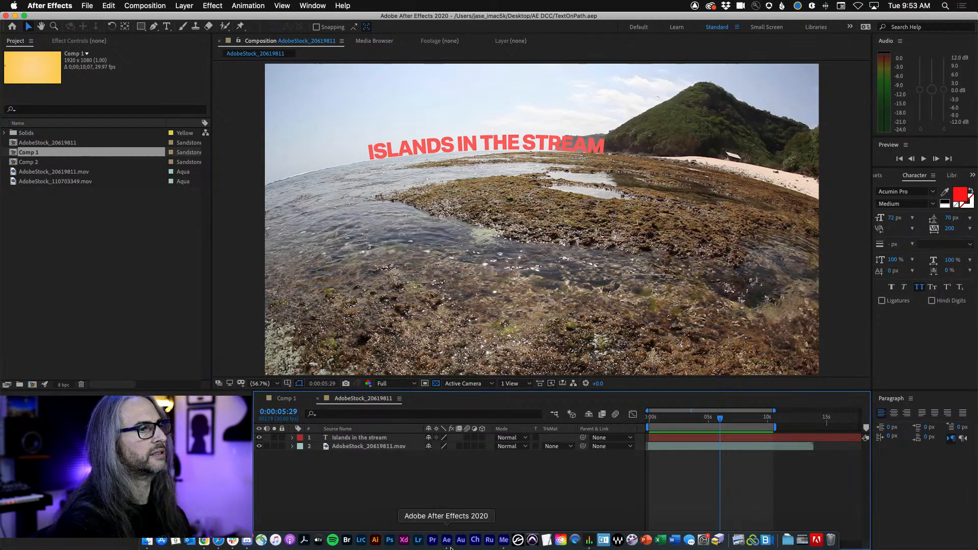
click(503, 540)
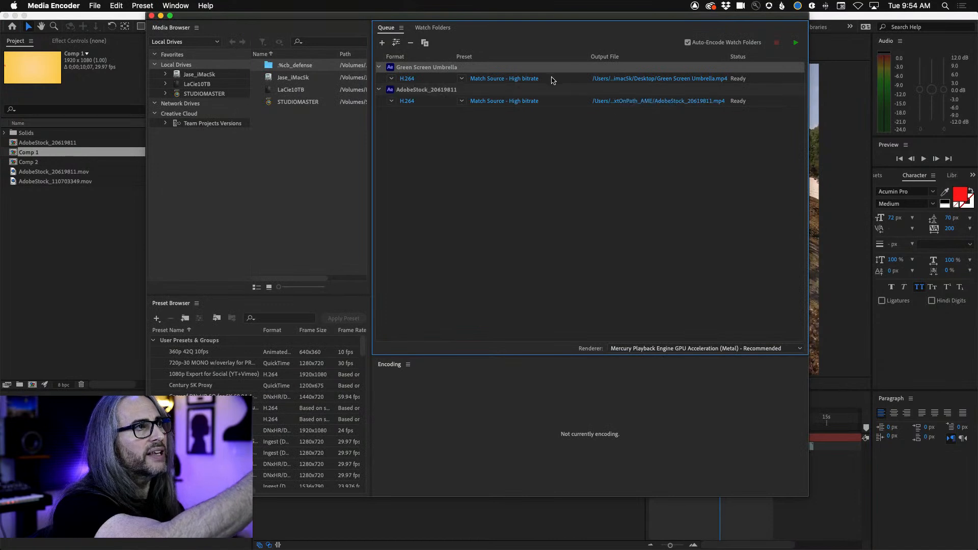
click(562, 104)
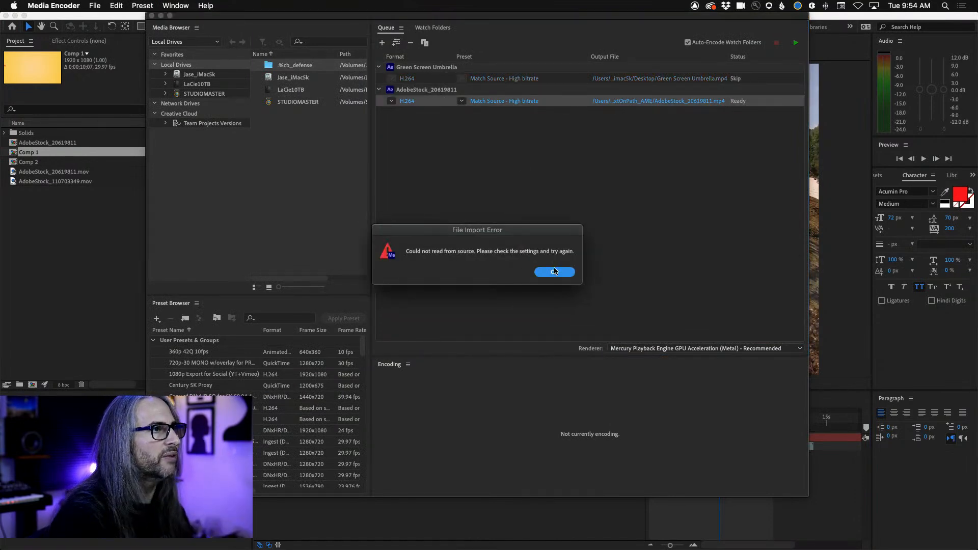
click(555, 271)
click(573, 79)
key(Delete)
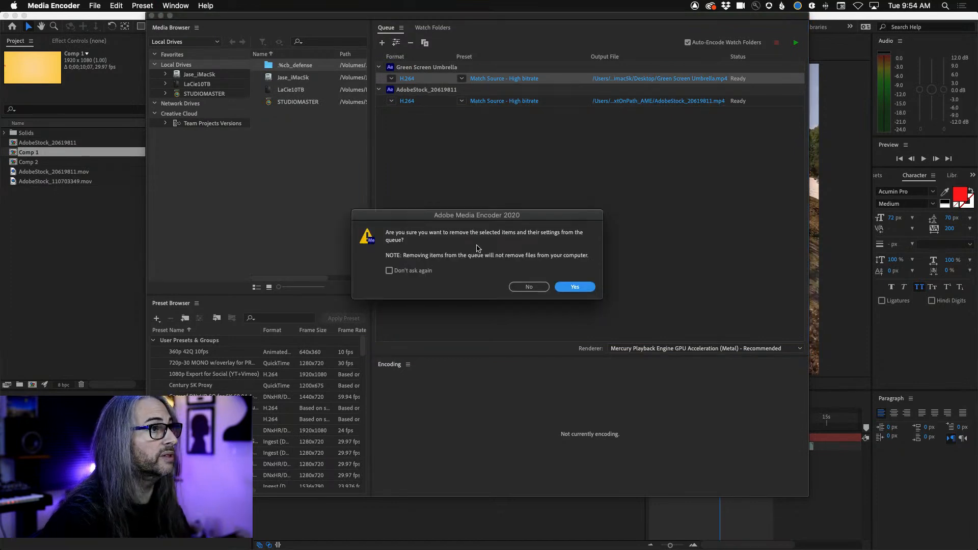
click(574, 287)
Keep the AdobeStock_20619811 job's format at H.264 and set its preset to Match Source - Medium bitrate
click(391, 79)
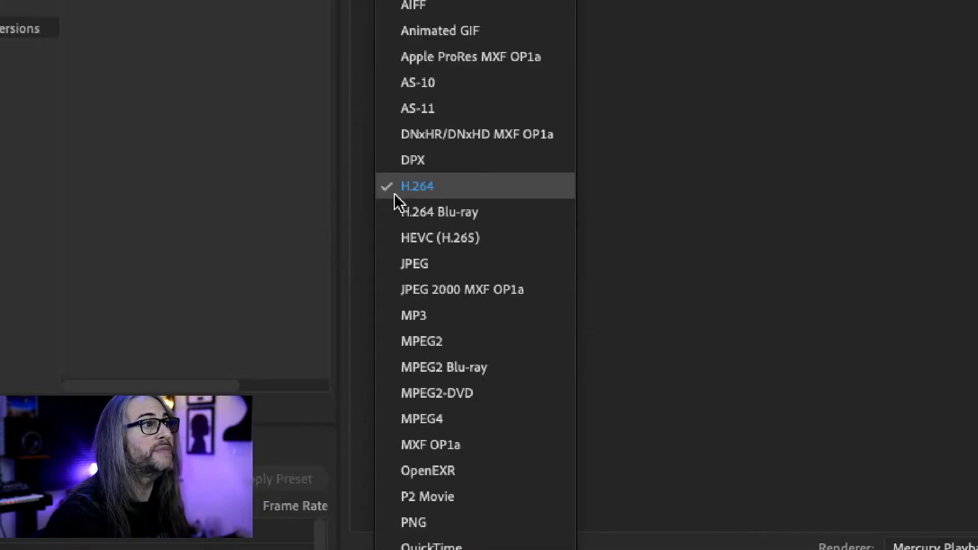
click(779, 75)
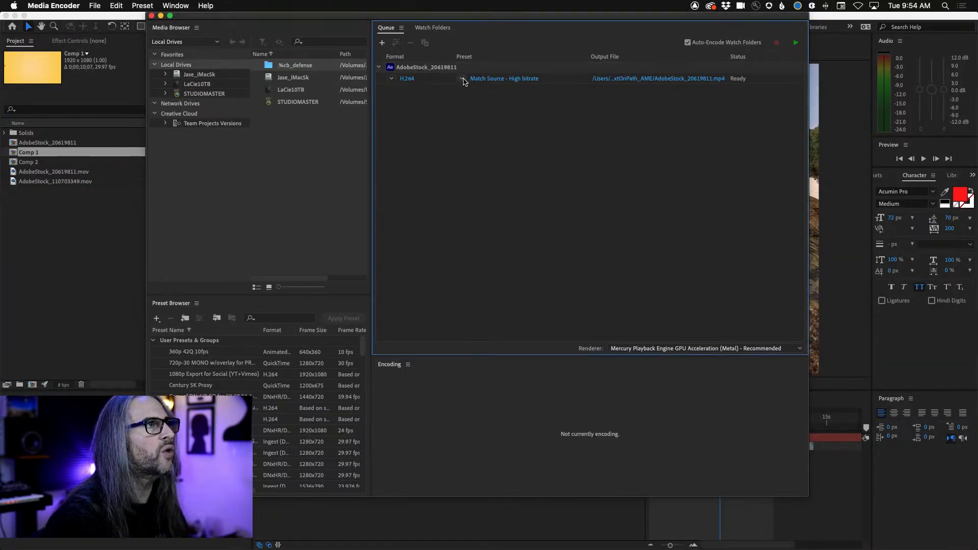
click(463, 79)
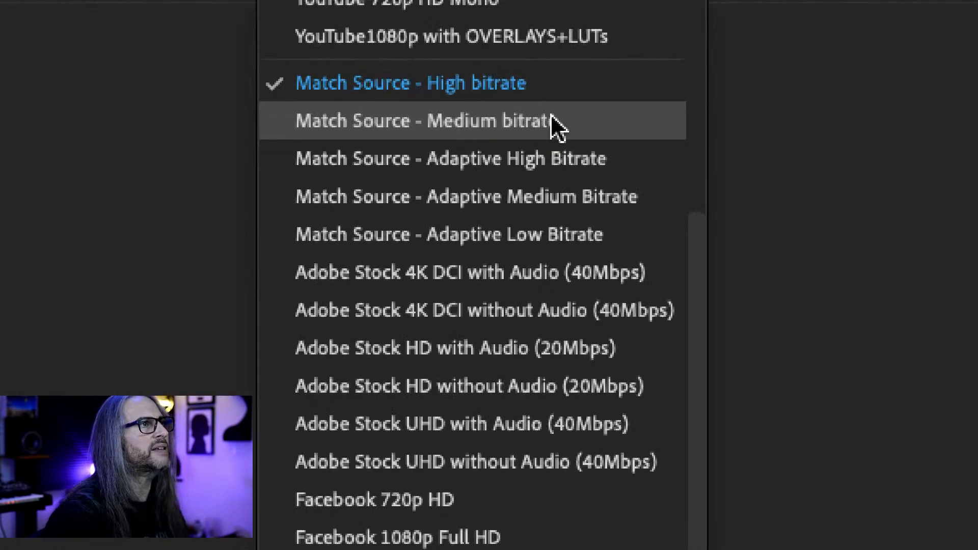
click(542, 119)
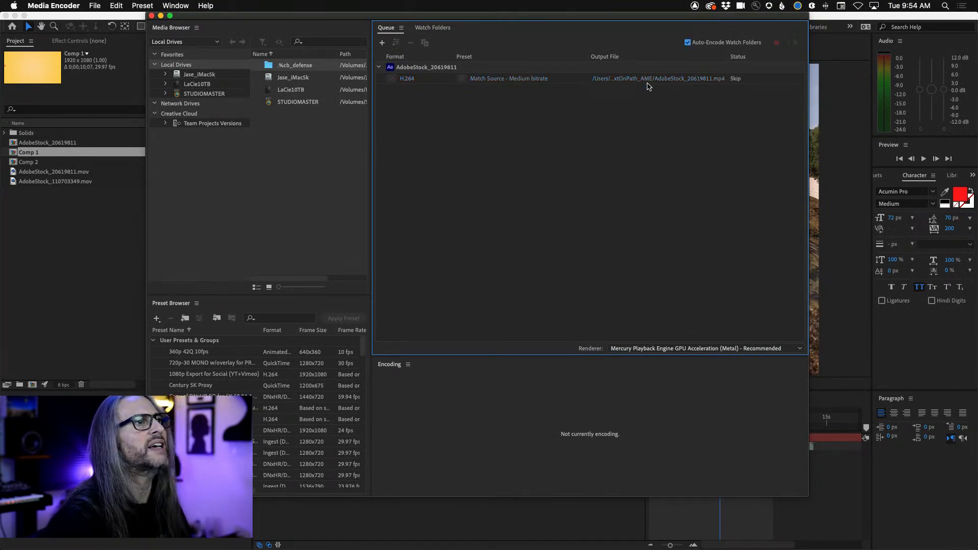
Set the output file to MyTextOnpath on the Desktop and start encoding the queue
click(641, 80)
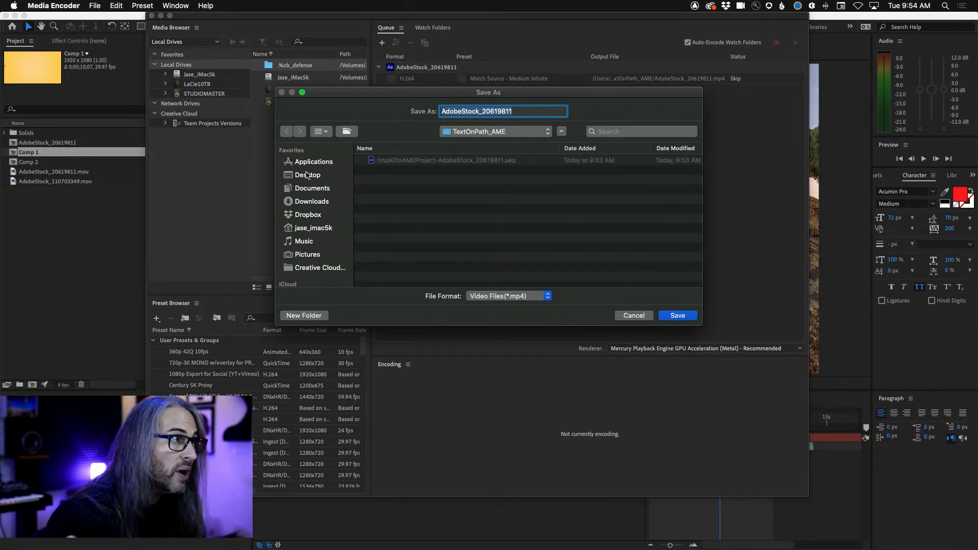
click(307, 176)
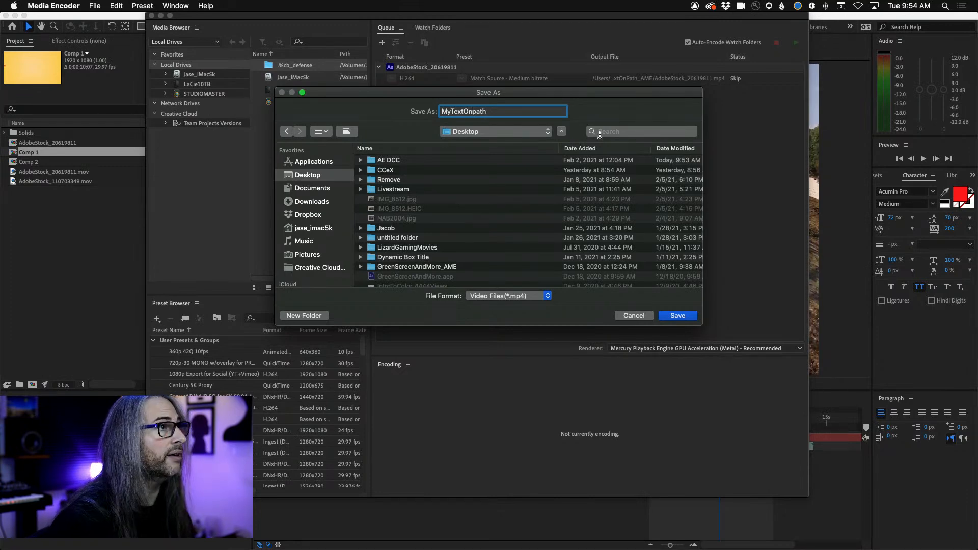
click(678, 316)
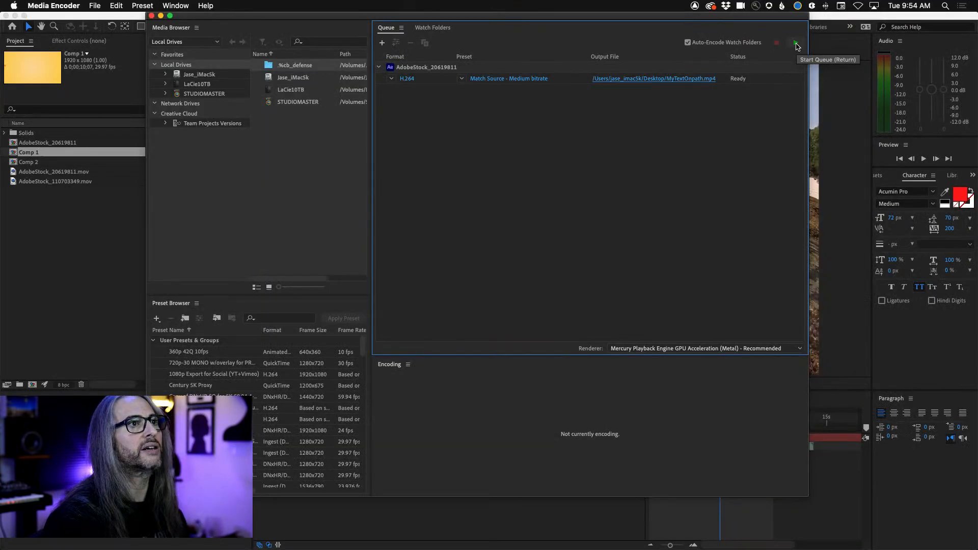
click(796, 45)
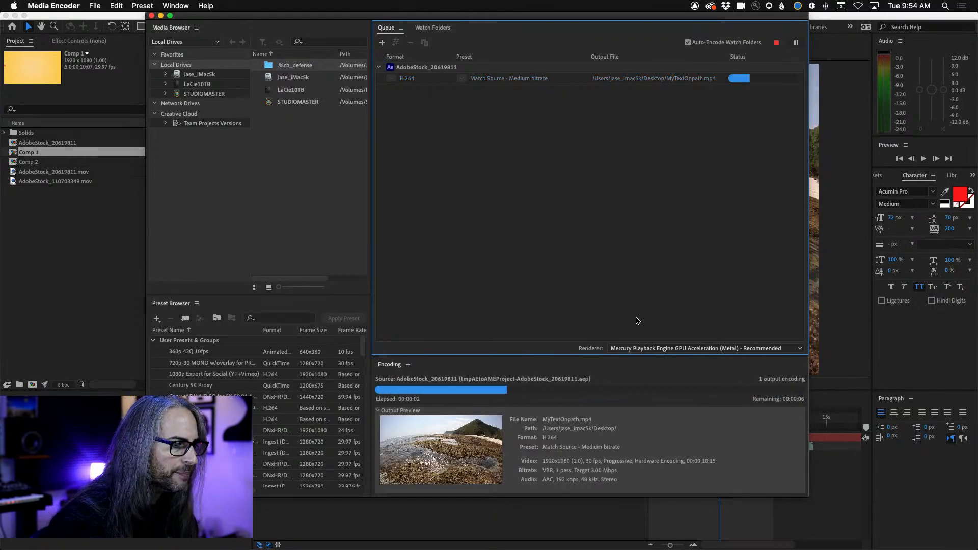
Switch to Finder and preview the exported MyTextOnpath.mp4 from the Desktop folder
click(852, 261)
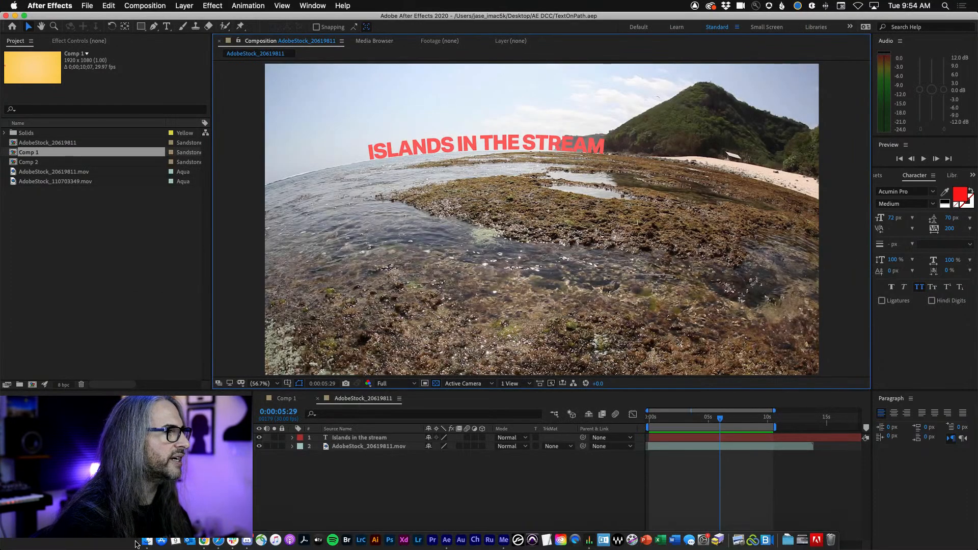
click(148, 541)
click(284, 211)
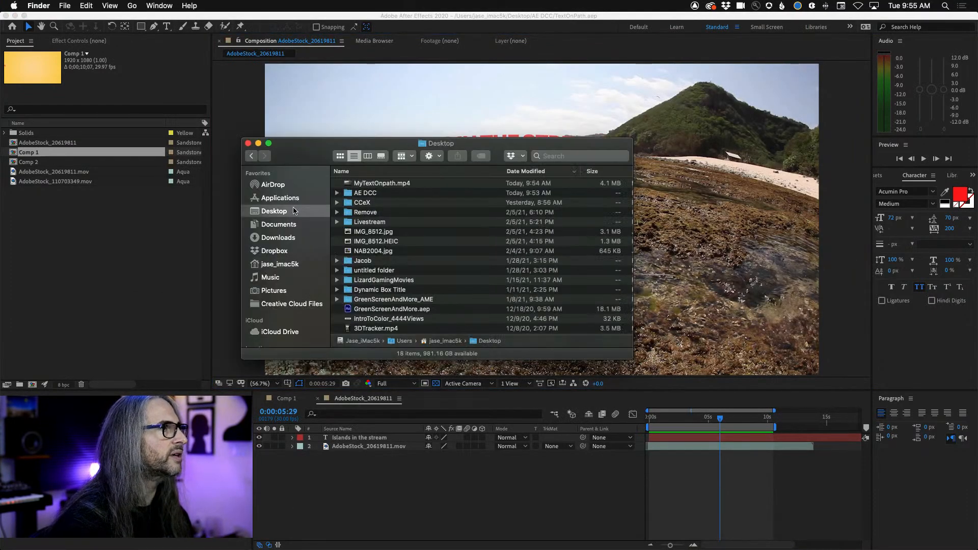
click(378, 185)
key(space)
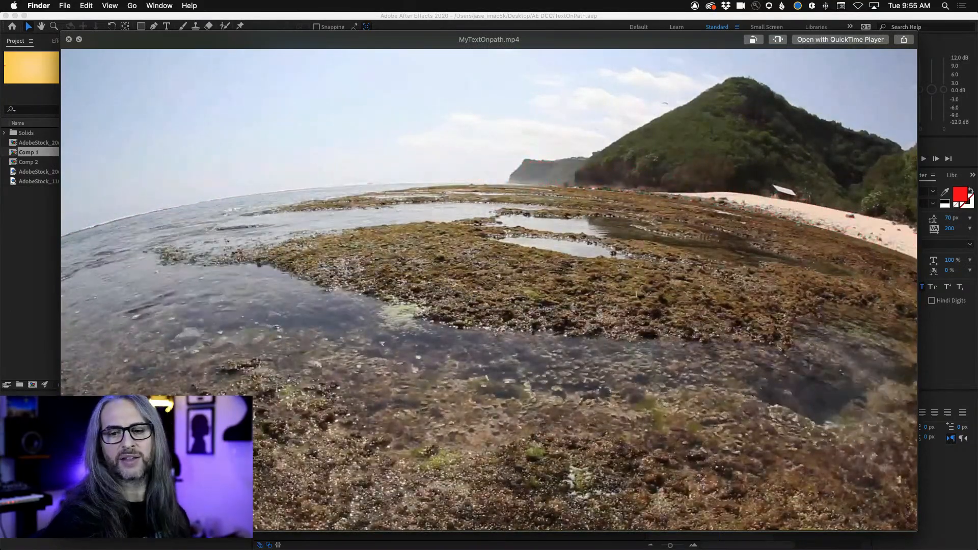
key(space)
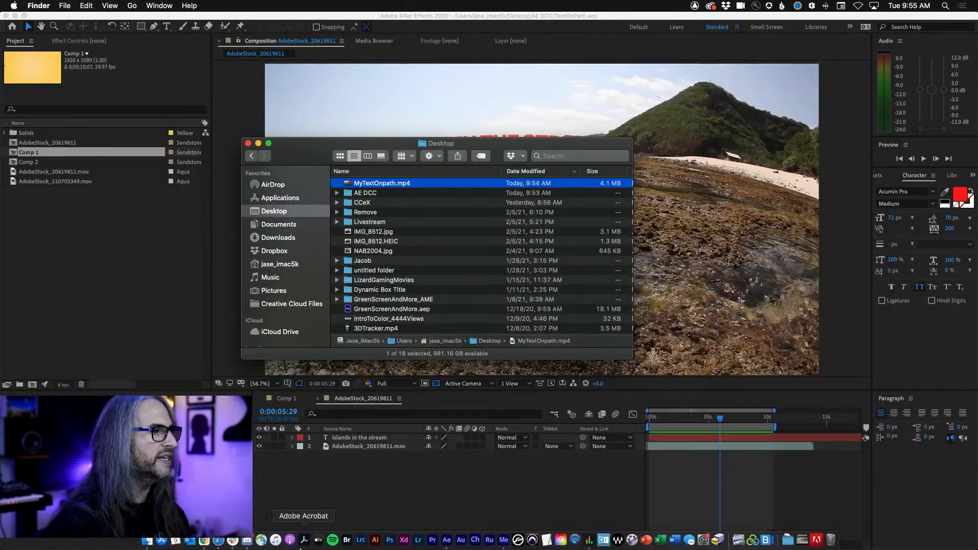
Switch to Discord and play the Office Calibration - Challenge 1 - After Effects video full screen in the challenge channel
click(246, 540)
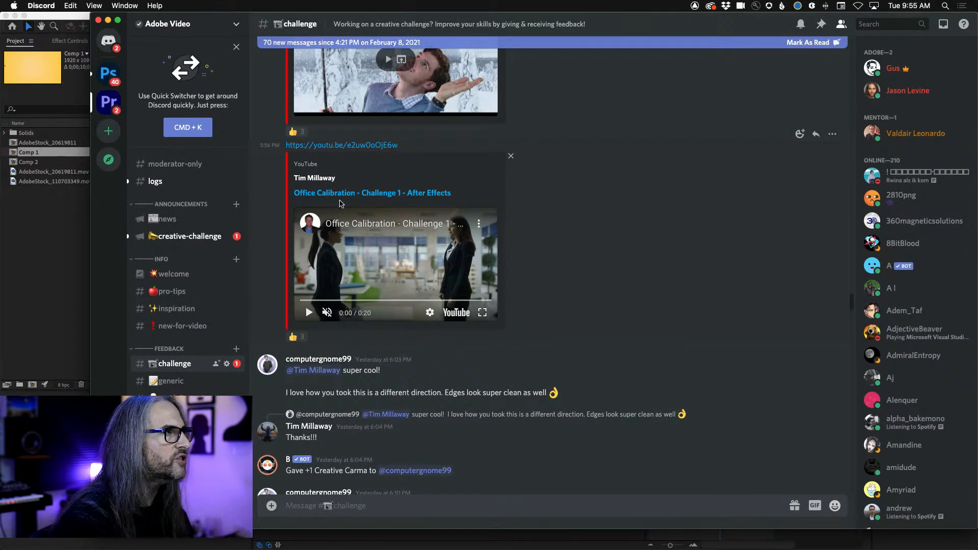
click(482, 314)
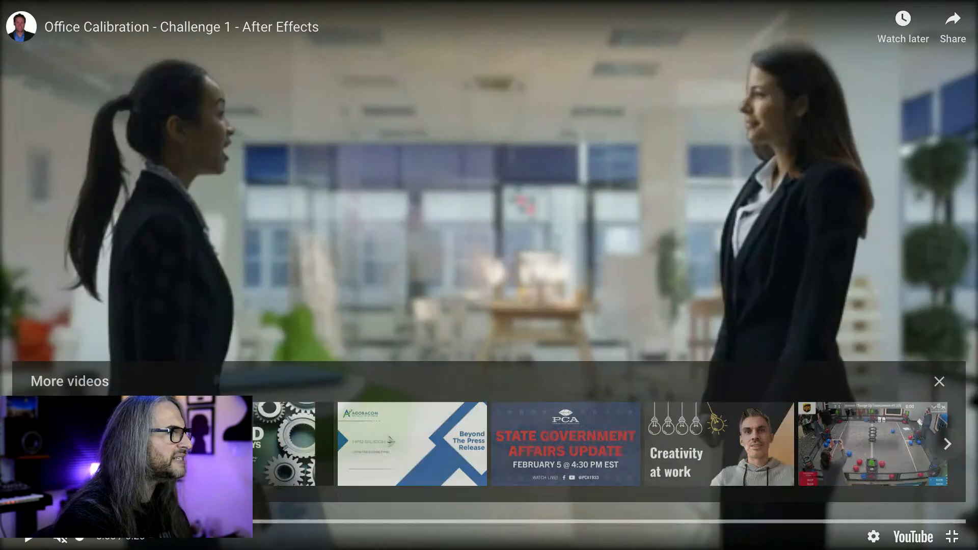
click(29, 539)
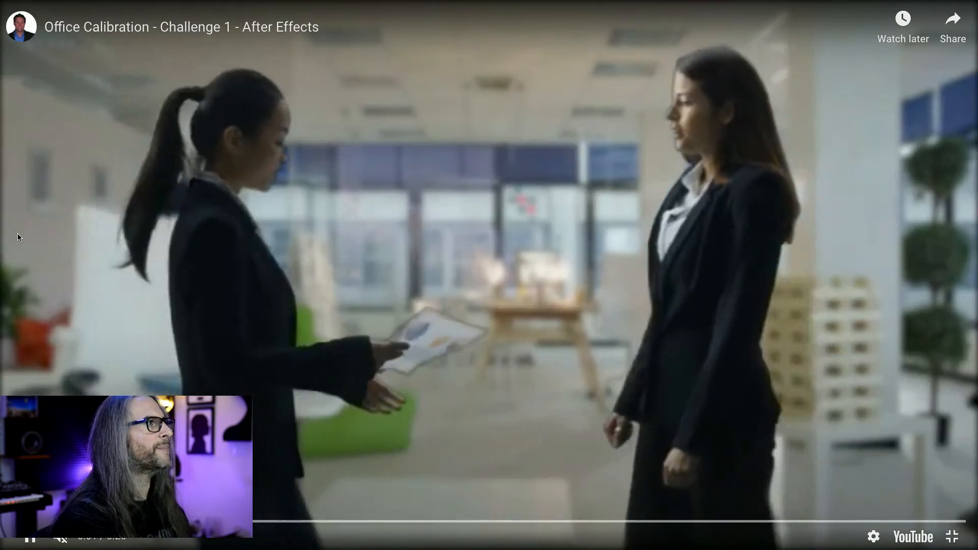